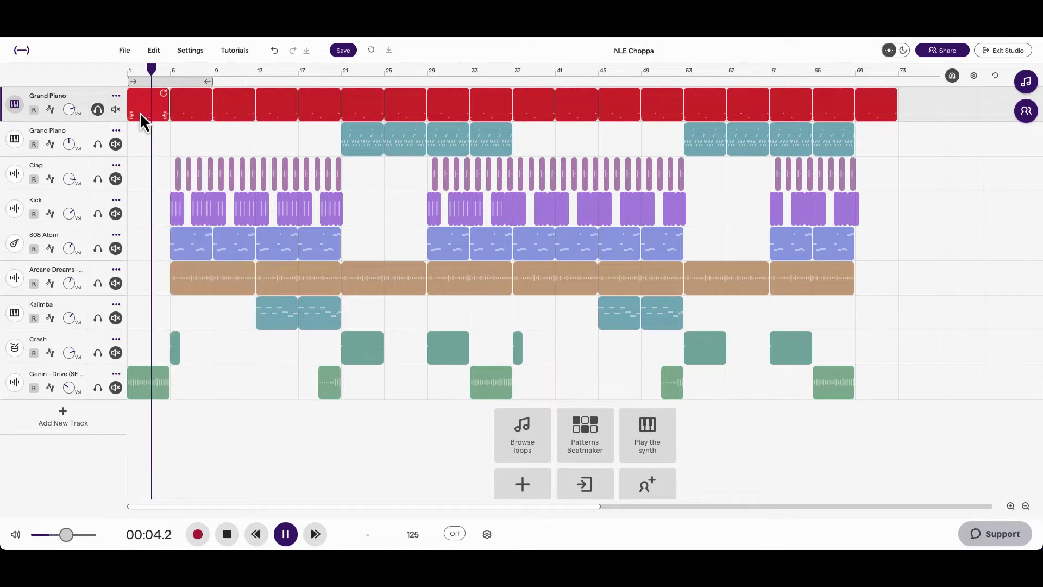
Open the first Grand Piano region in the piano roll at a closer zoom and pause playback
double_click(140, 113)
scroll(280, 350, up, 2)
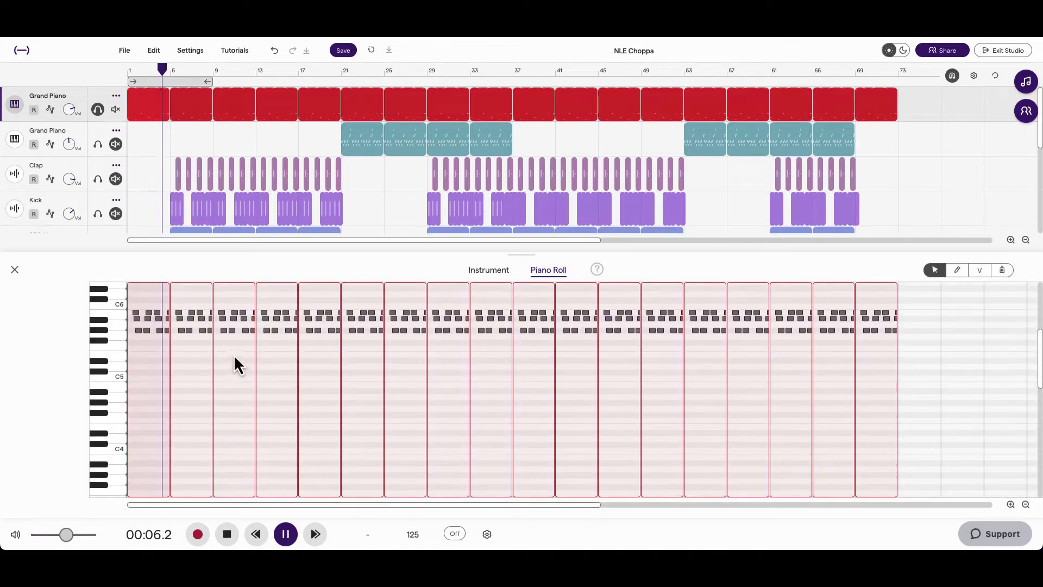
click(1010, 504)
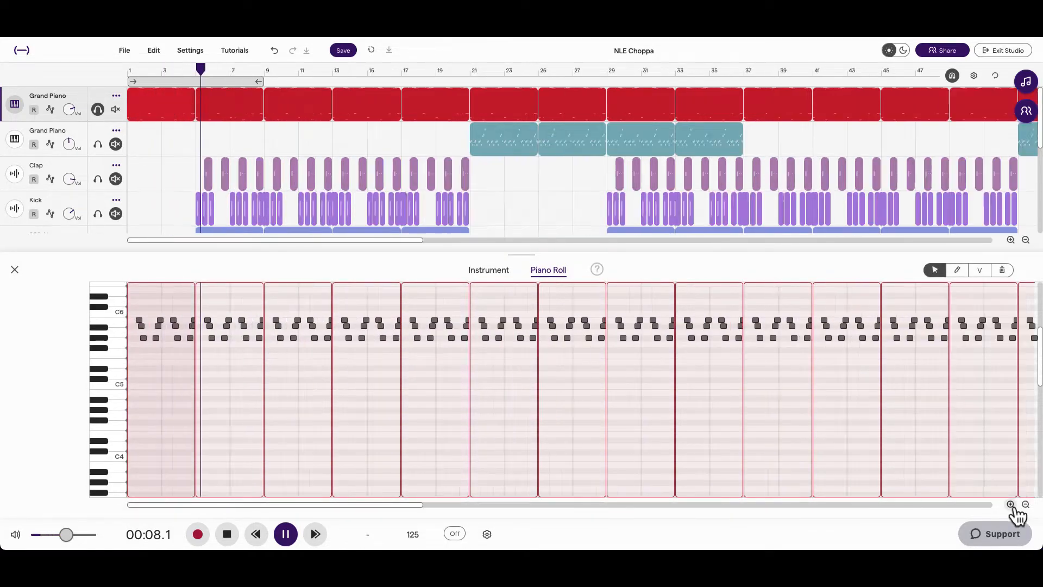
click(1010, 504)
click(1010, 504)
click(1010, 504)
click(286, 535)
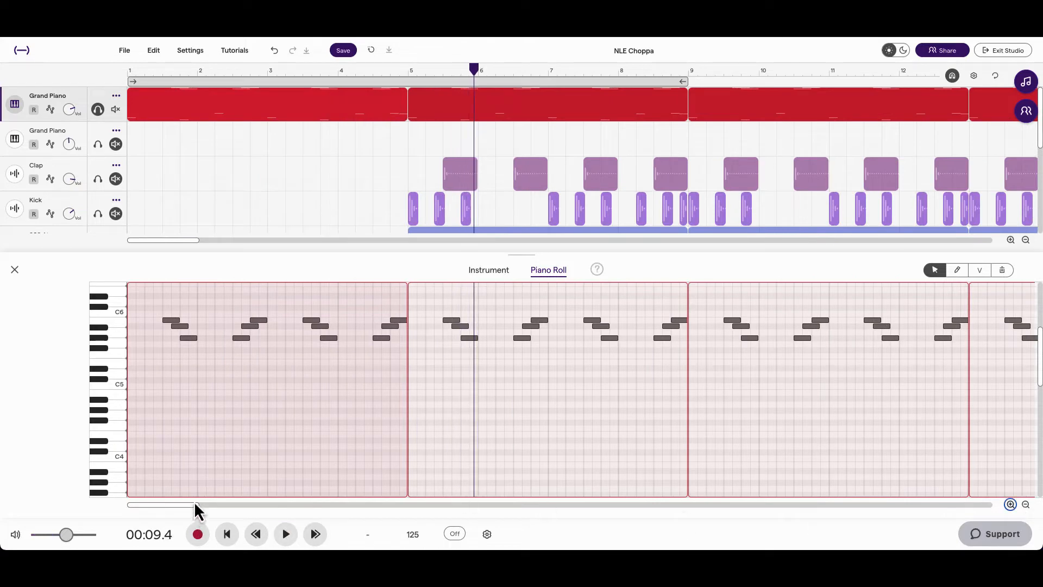
Audition the high melody notes around octave 5 in the first two bars of the Grand Piano region
scroll(271, 337, up, 1)
scroll(169, 369, up, 2)
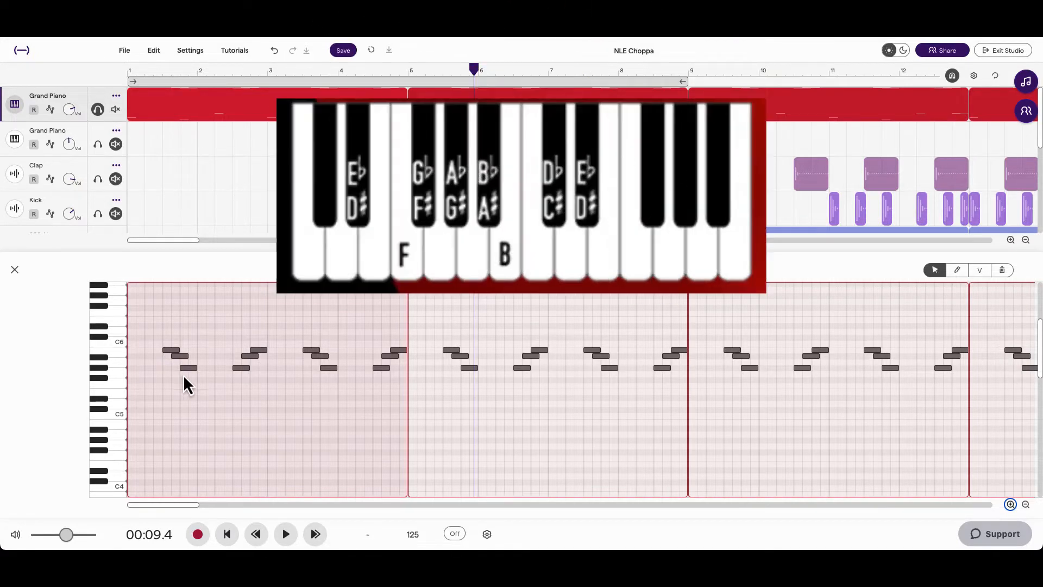
scroll(180, 382, up, 1)
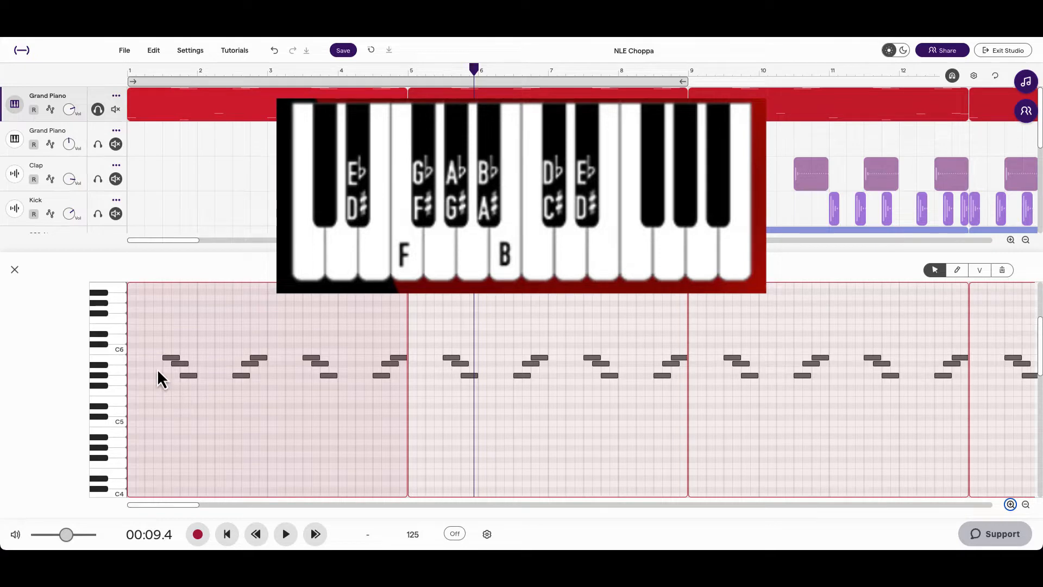
scroll(150, 367, up, 1)
click(167, 359)
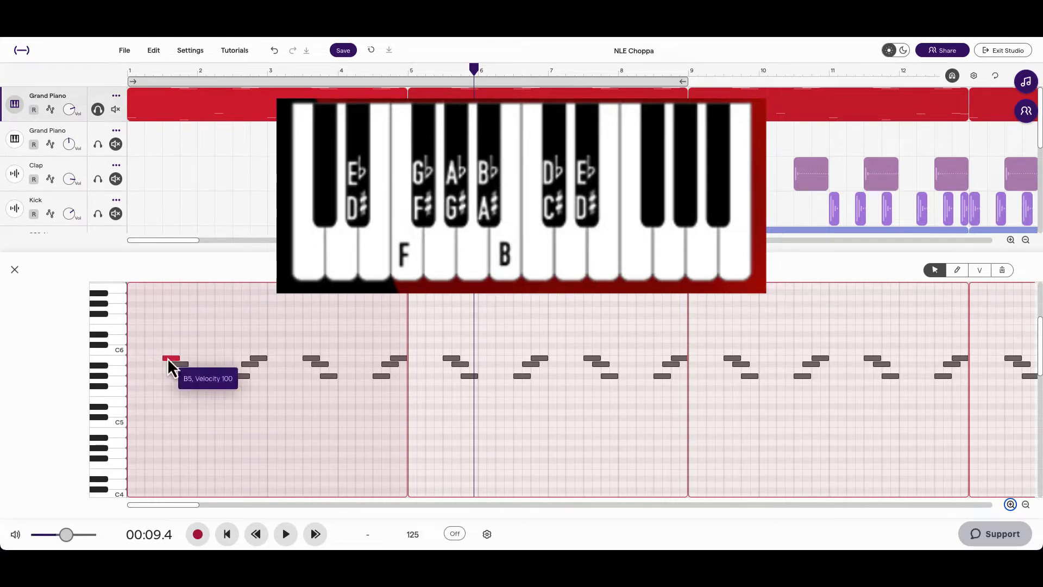
click(180, 365)
click(187, 375)
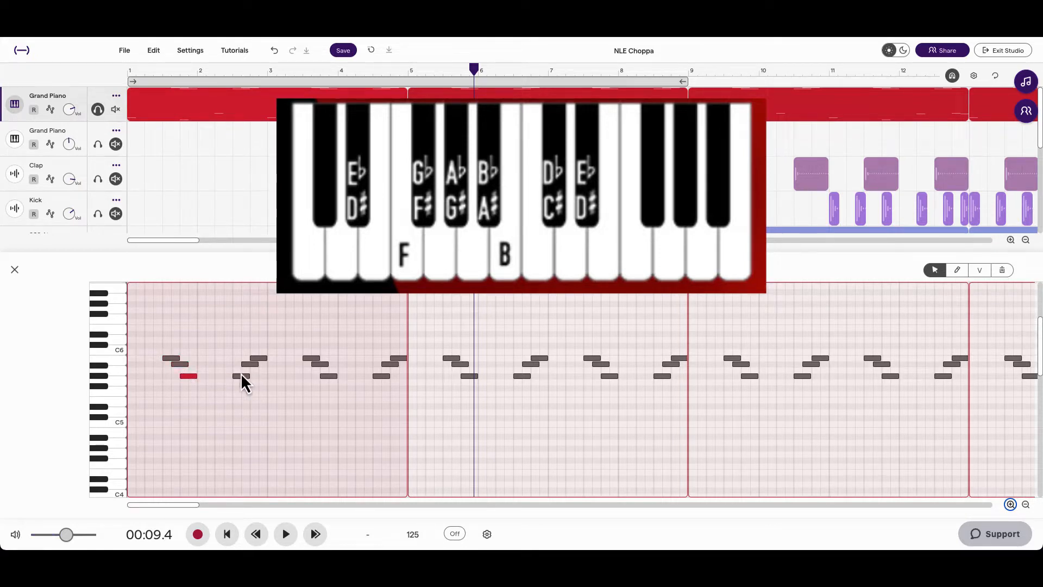
click(171, 358)
click(180, 364)
click(186, 376)
click(188, 376)
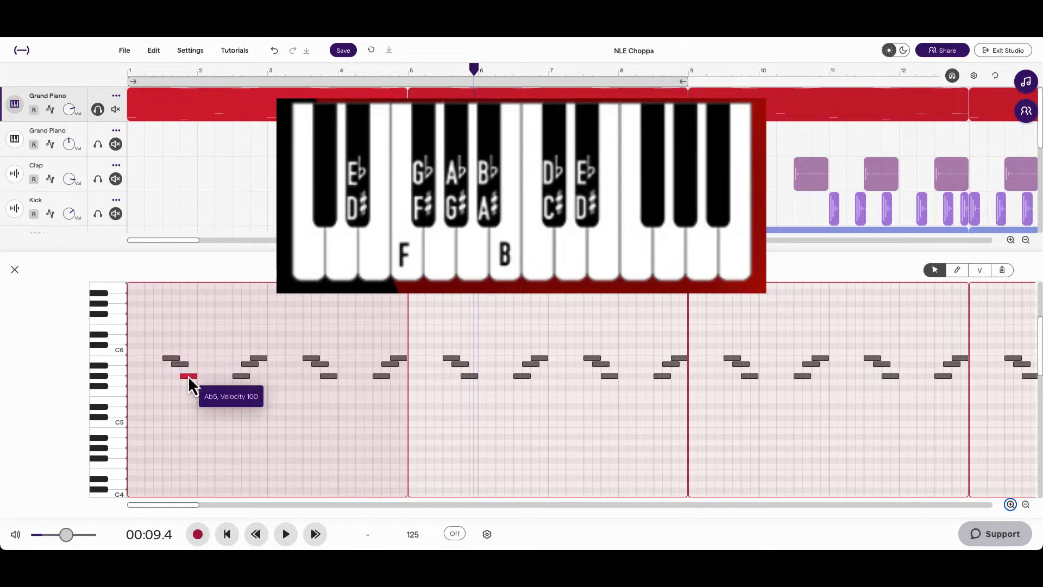
click(245, 376)
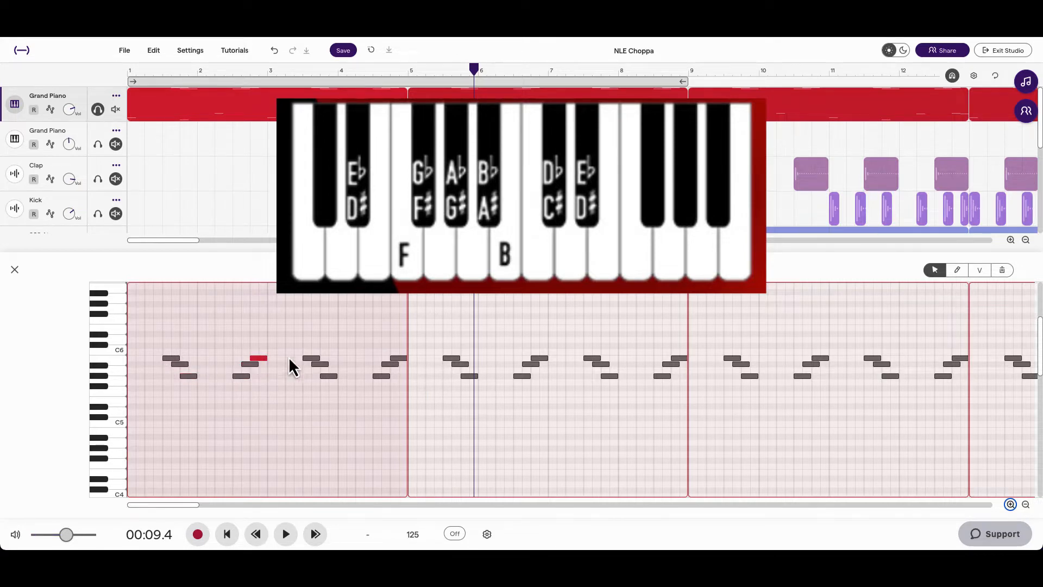
Audition the low bass notes in bars 1 and 2 of the first Grand Piano region one by one
scroll(287, 375, down, 1)
scroll(282, 380, down, 2)
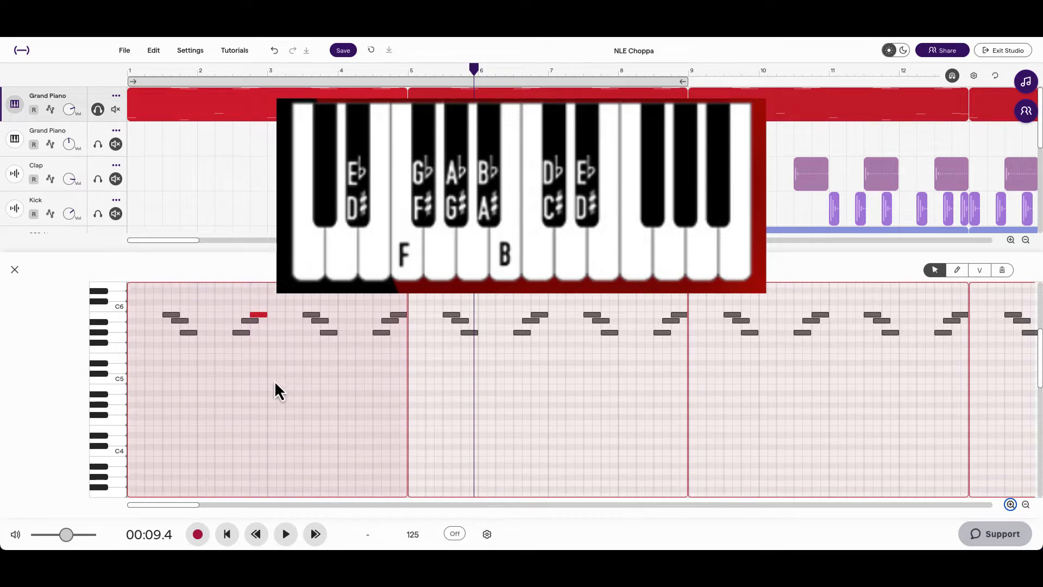
scroll(275, 380, up, 1)
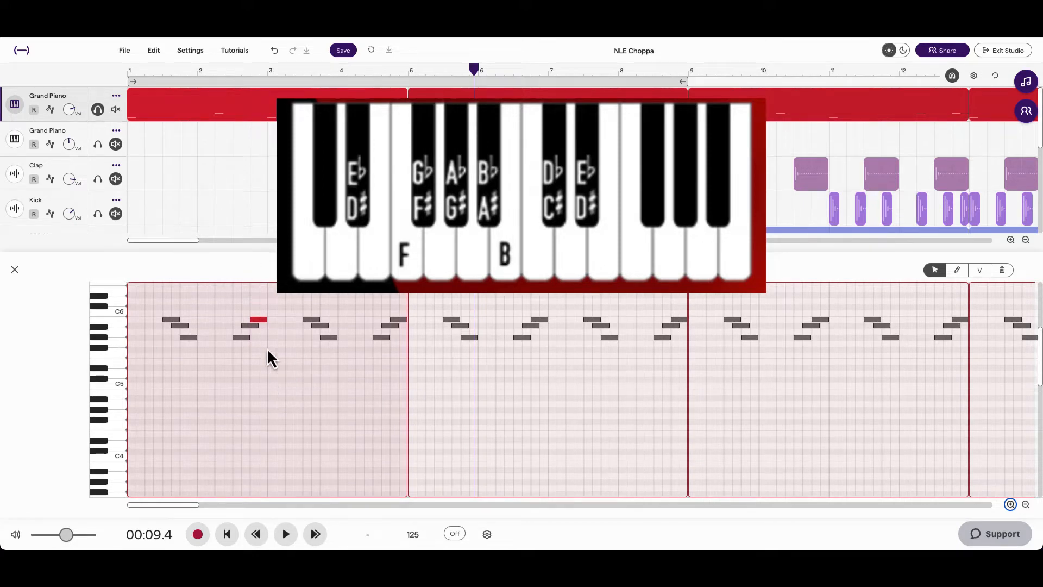
scroll(258, 366, down, 10)
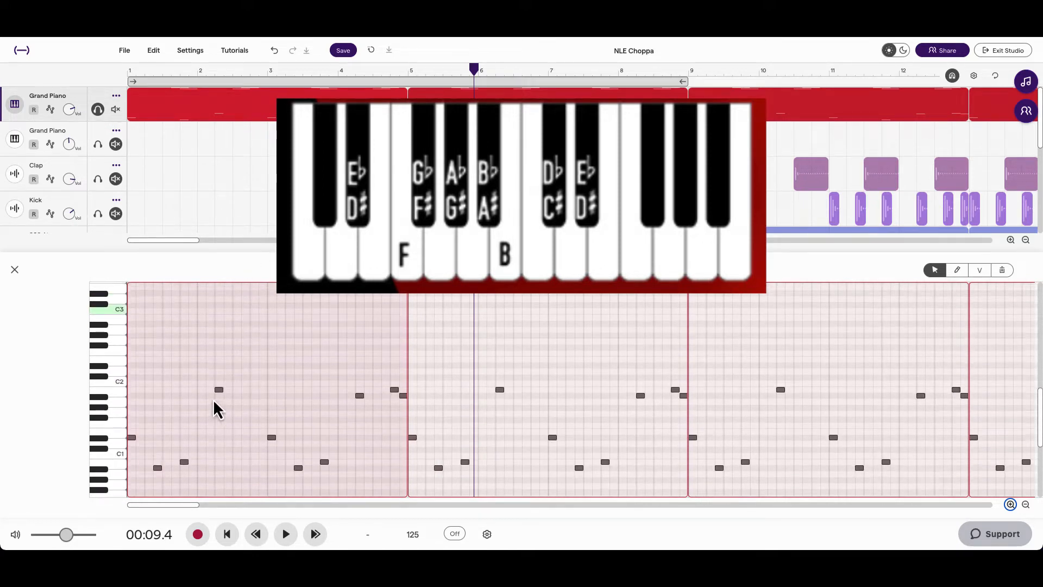
scroll(214, 402, down, 2)
click(132, 400)
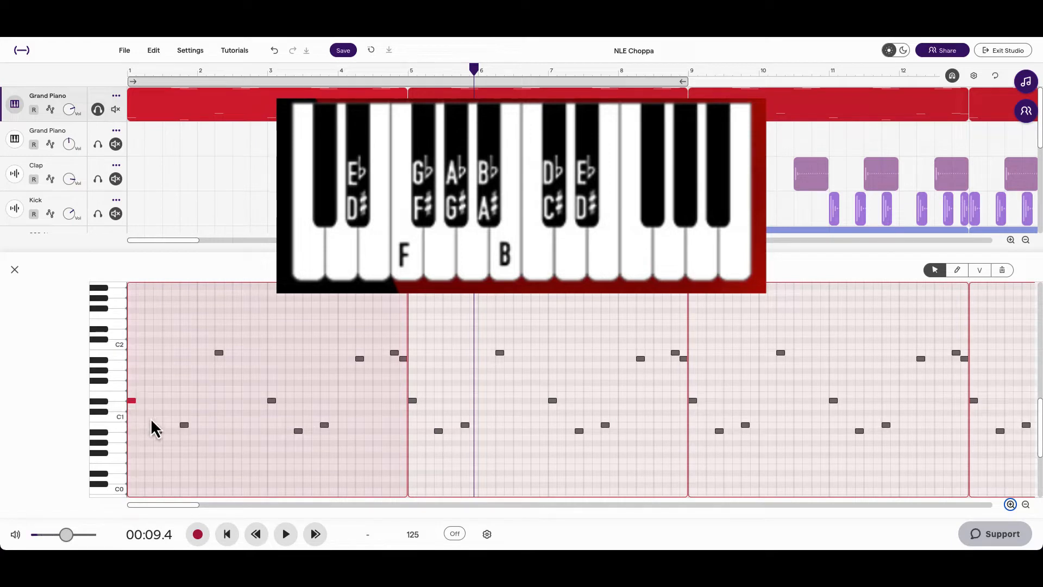
drag(156, 433, 184, 424)
click(132, 400)
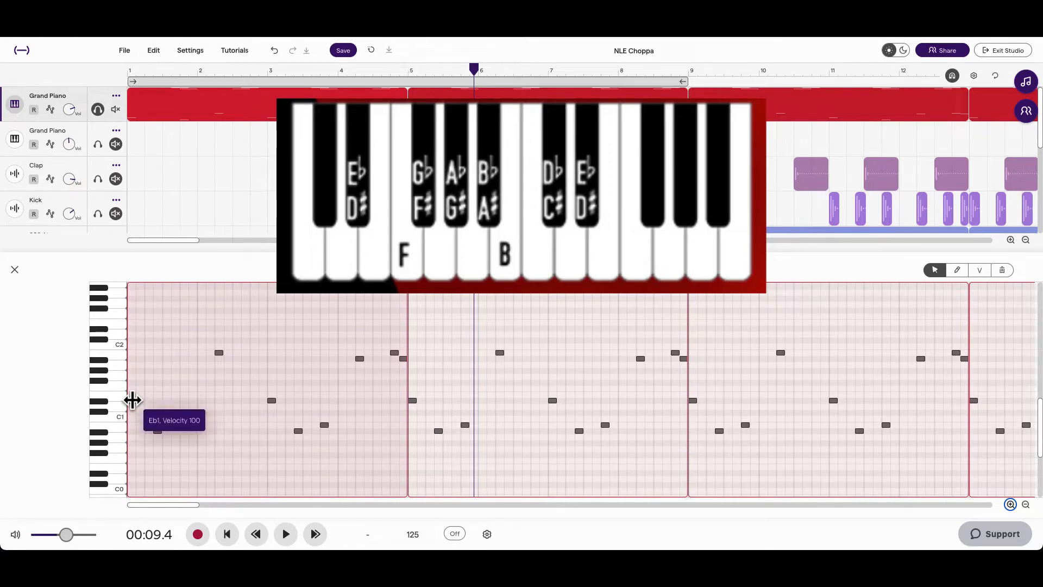
click(157, 432)
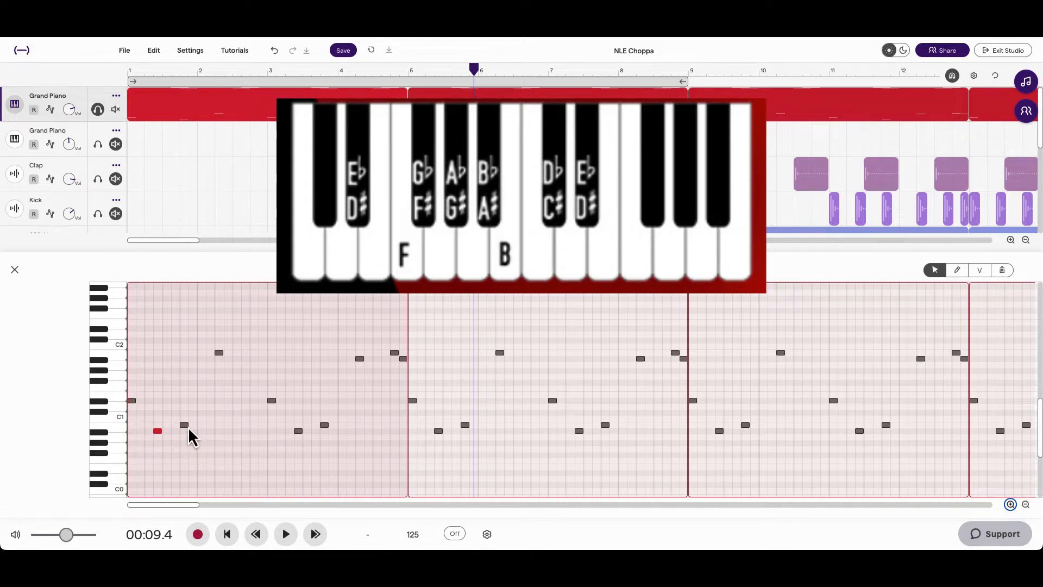
click(185, 425)
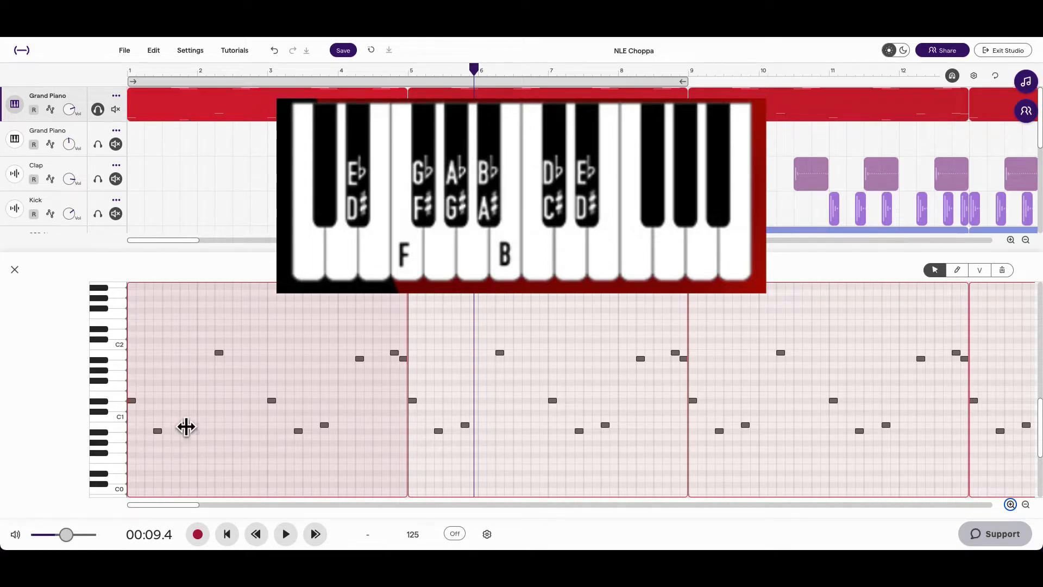
click(219, 354)
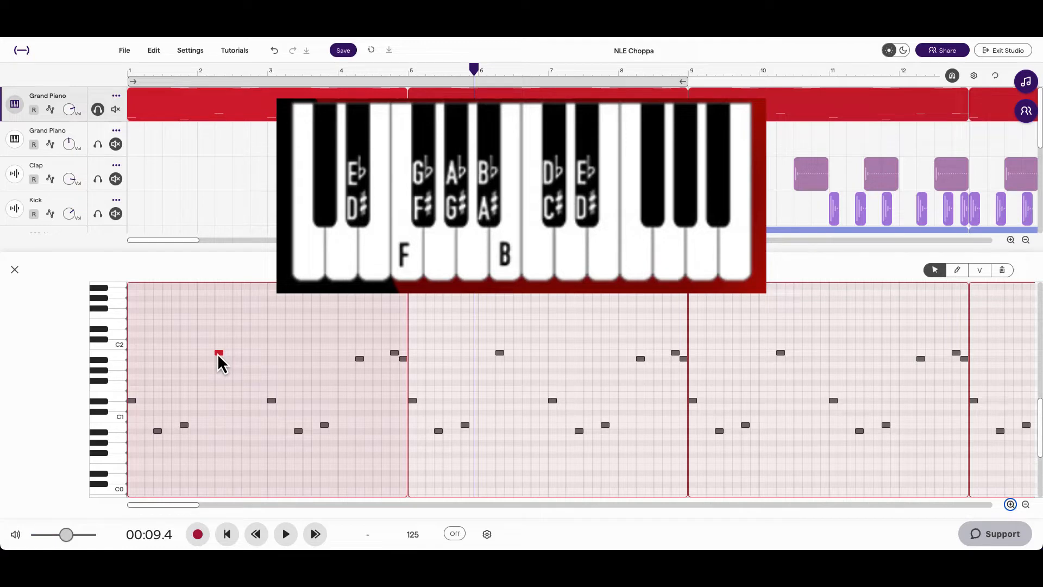
Audition the remaining low bass notes in bars 3 and 4 of the first Grand Piano region
click(271, 400)
click(297, 431)
click(325, 424)
click(360, 358)
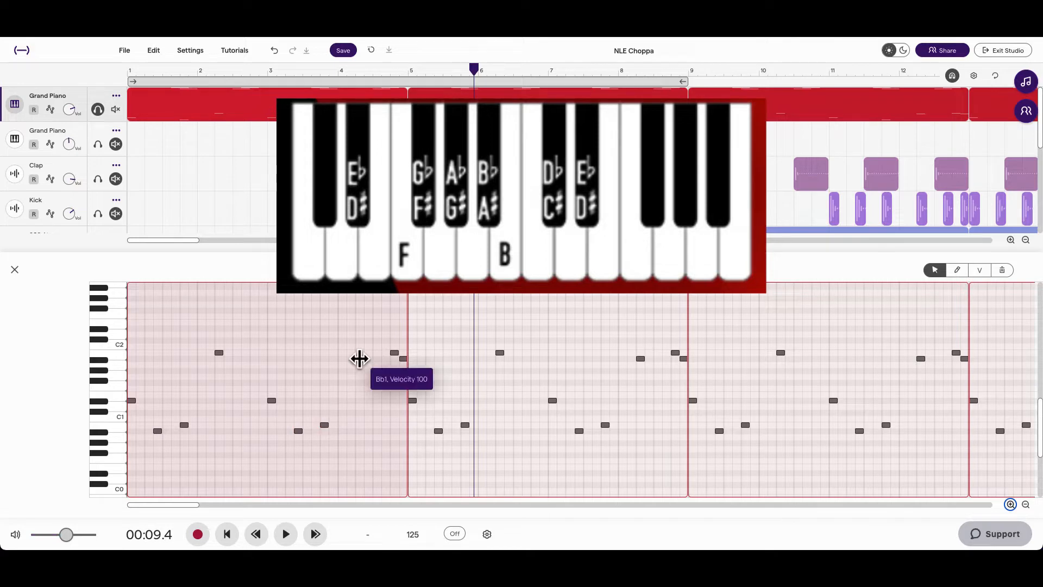
click(394, 353)
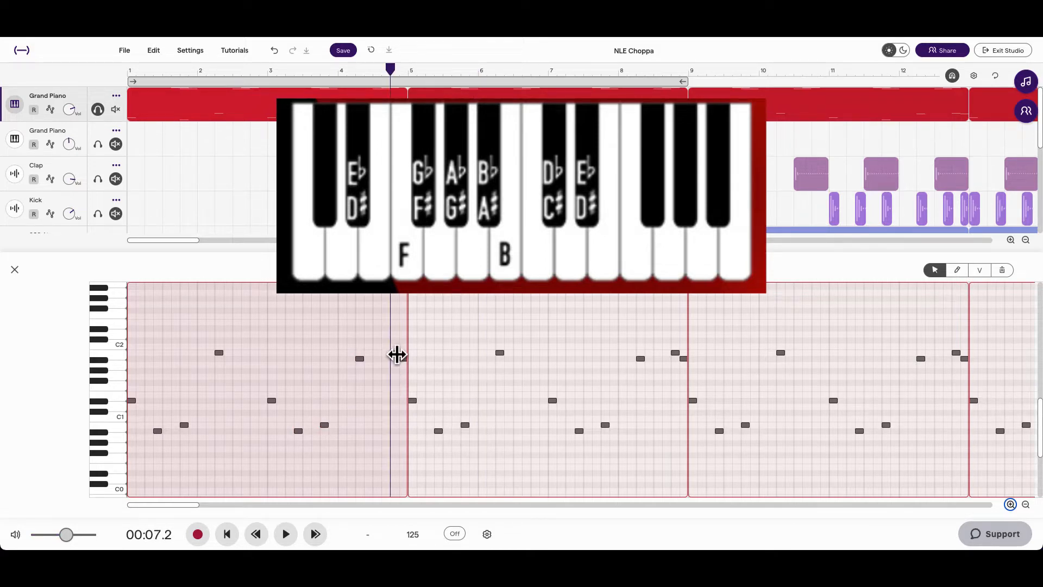
click(396, 353)
click(405, 358)
click(394, 353)
Play the first Grand Piano region from the start of the song and pause at its end
drag(347, 72, 2, 142)
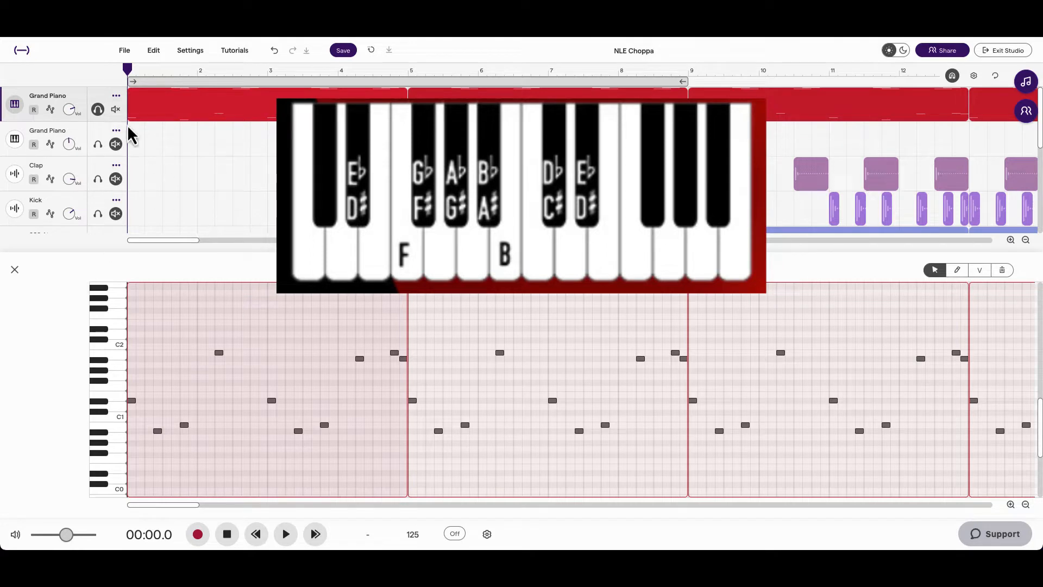
key(space)
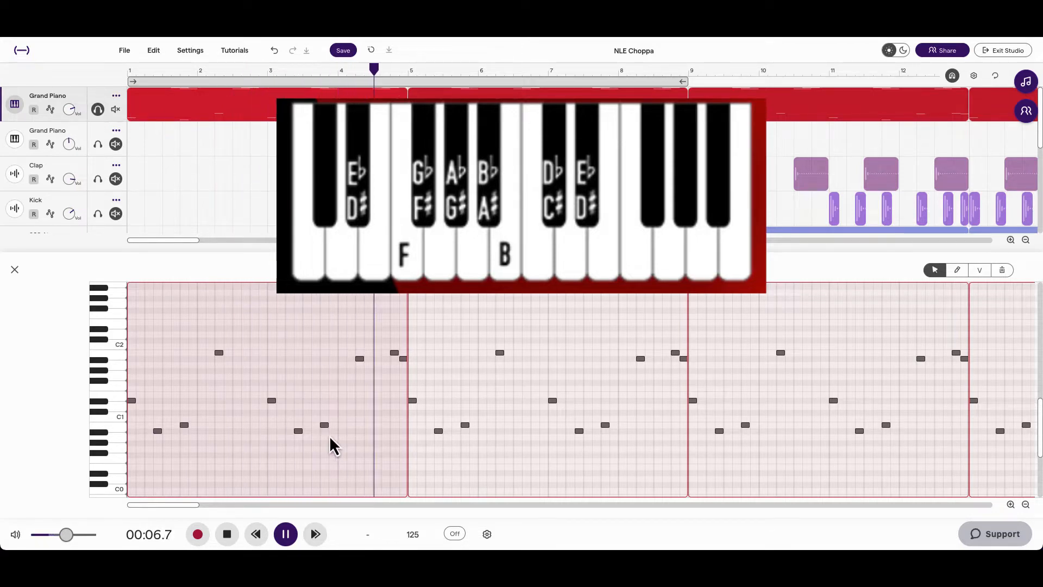
key(space)
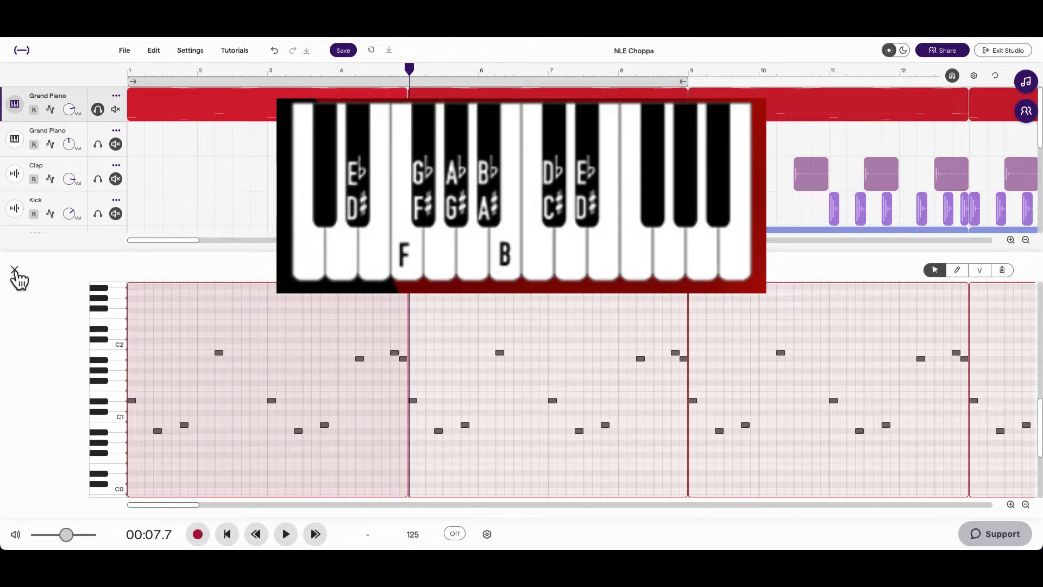
Replace the first Grand Piano region with a new empty region extending from bar 1 to bar 5
click(312, 337)
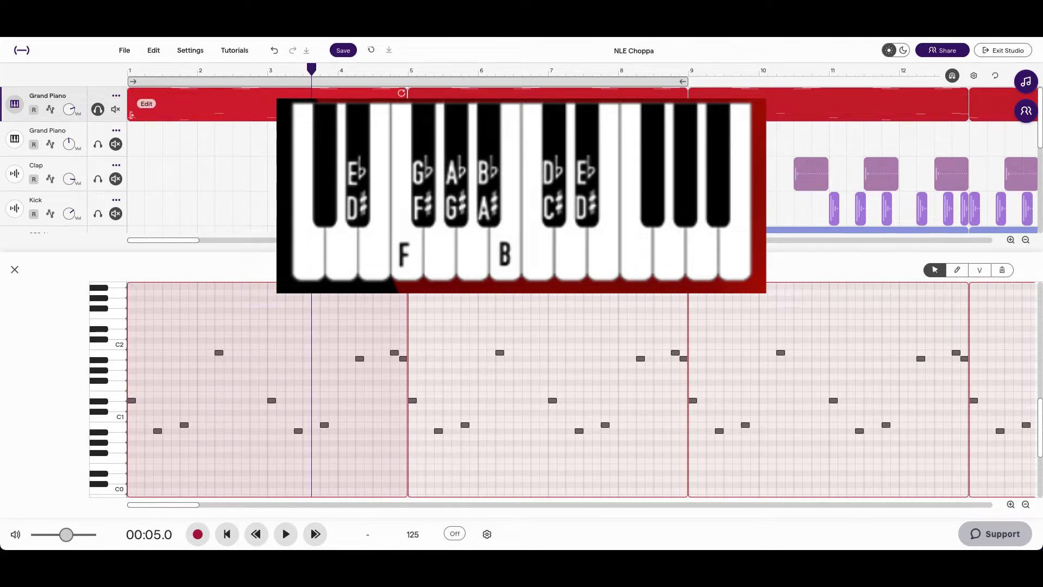
key(Delete)
click(136, 115)
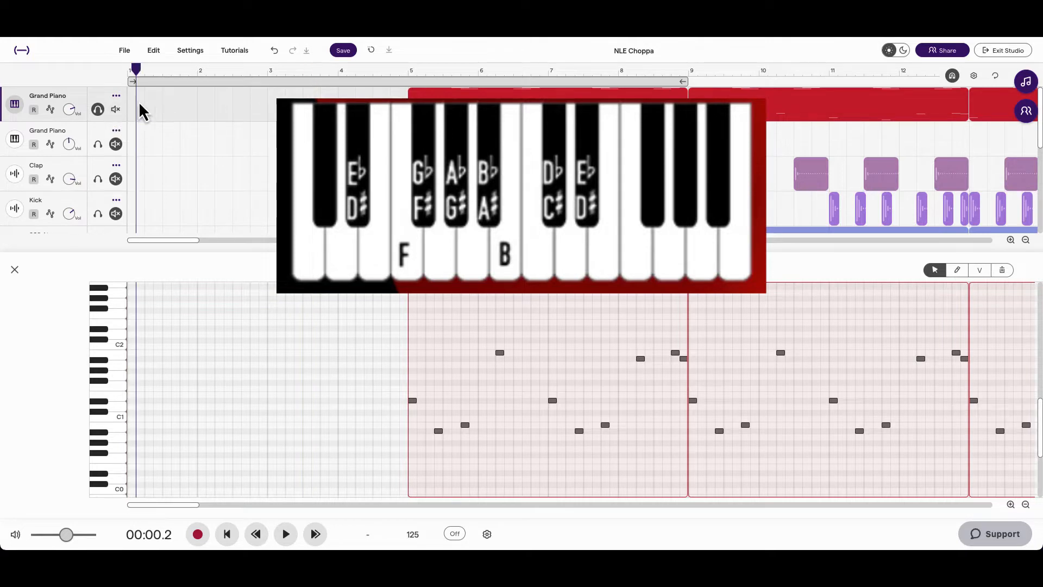
right_click(136, 109)
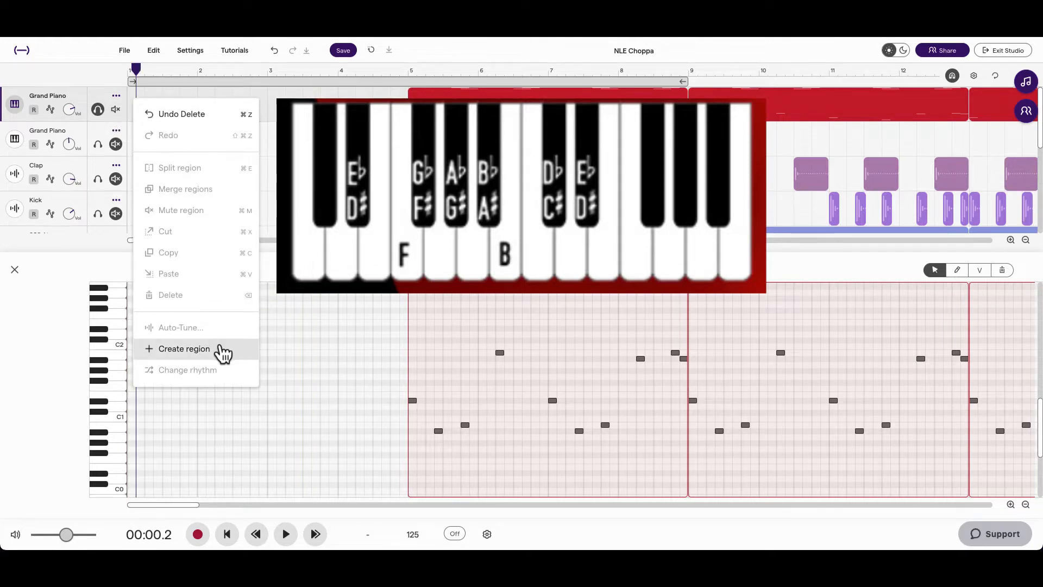
click(220, 350)
drag(189, 119, 407, 115)
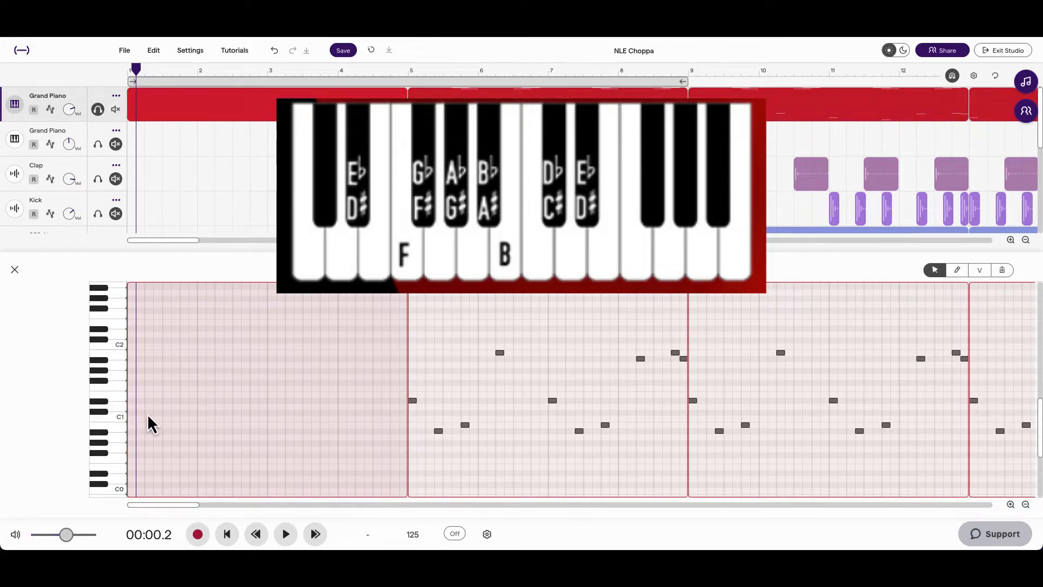
Enter four consecutive bass notes from the start of the empty region: Eb1, Bb0, B0 and Bb0
click(131, 400)
drag(135, 402, 148, 406)
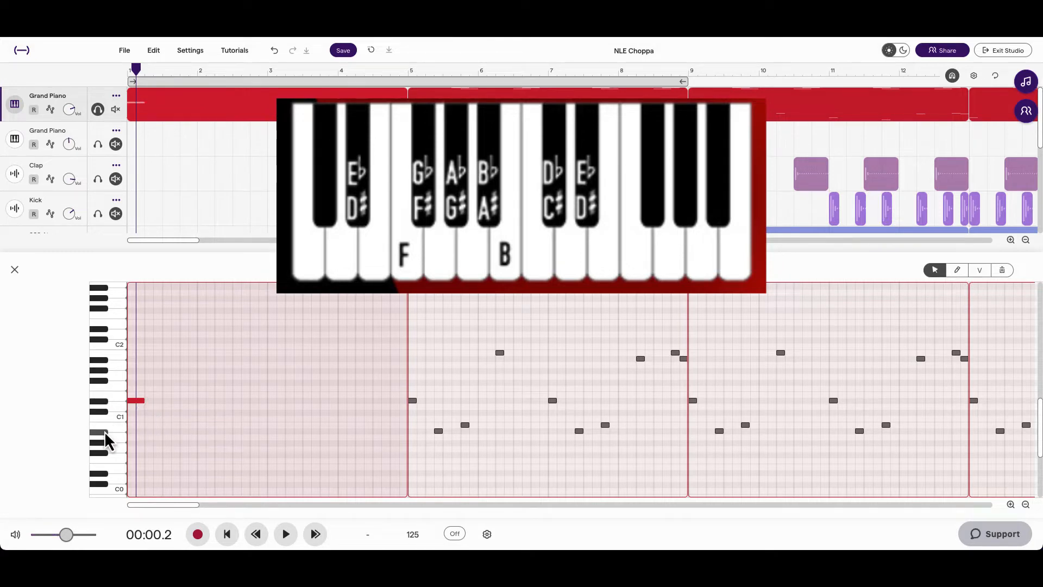
click(153, 428)
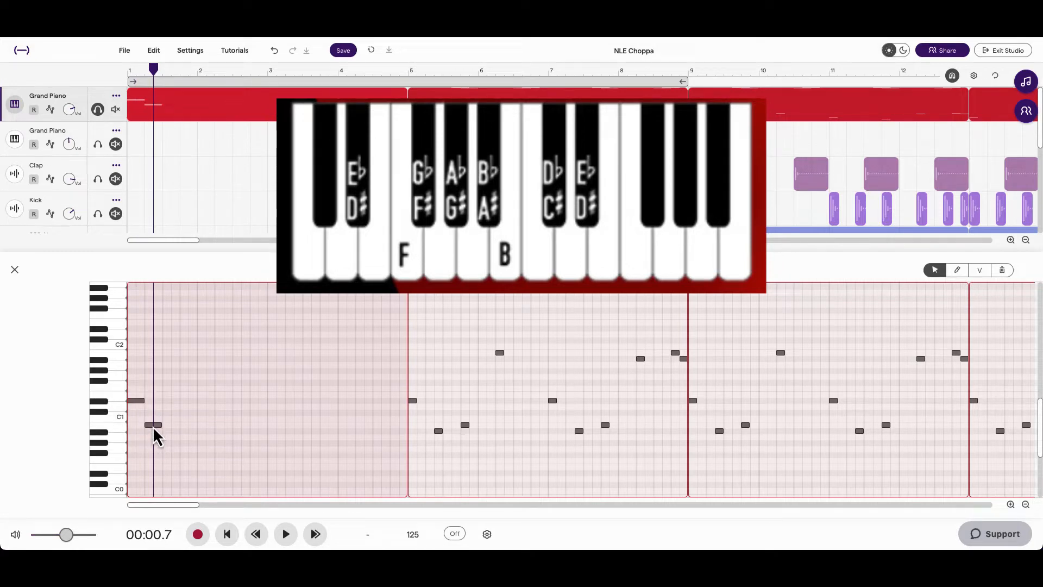
drag(153, 426, 161, 430)
click(169, 426)
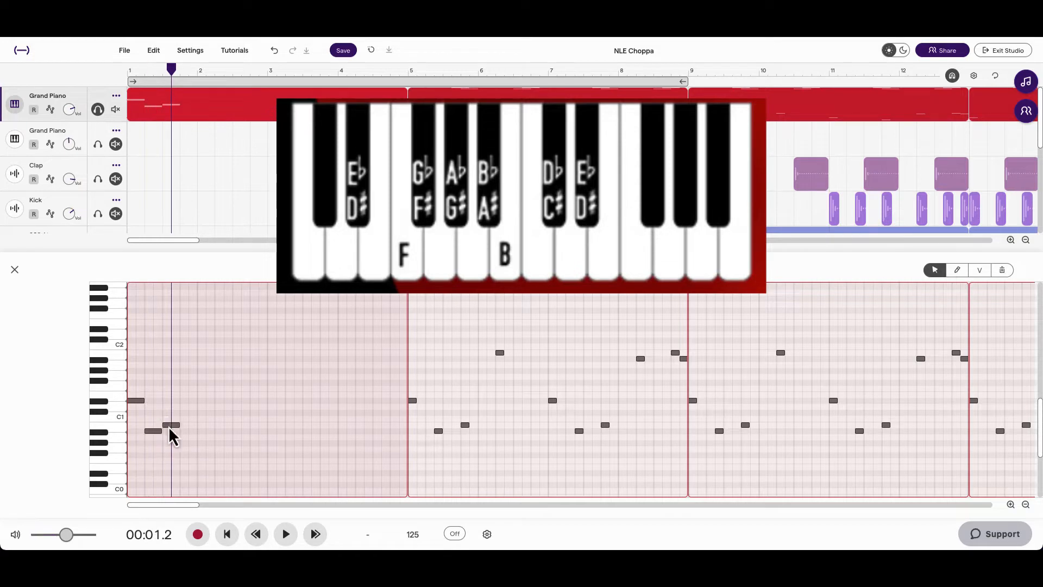
click(172, 426)
key(space)
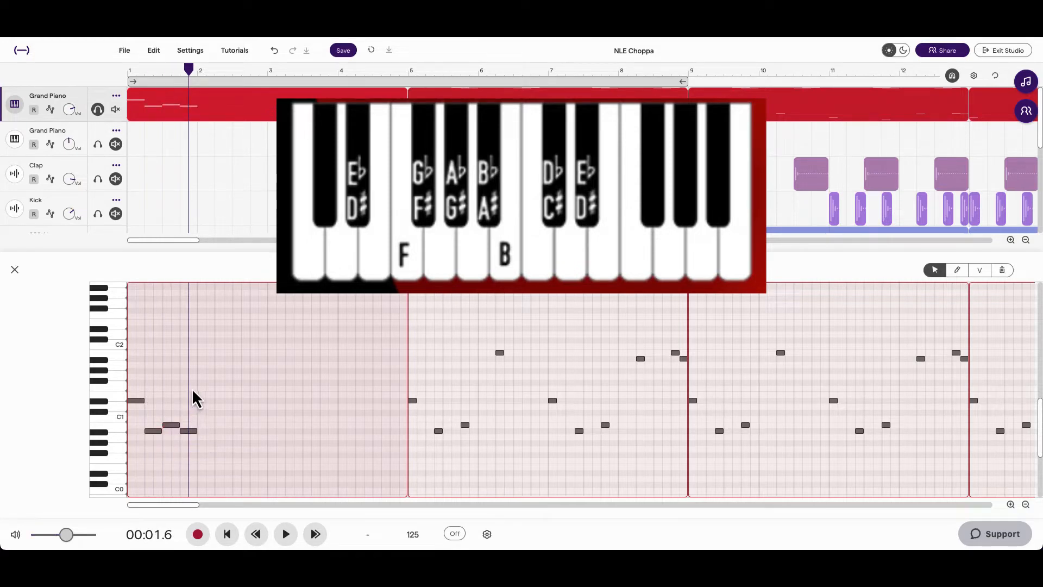
Play the newly entered bass notes from the start of the region, rewinding once, and pause
click(228, 532)
click(285, 535)
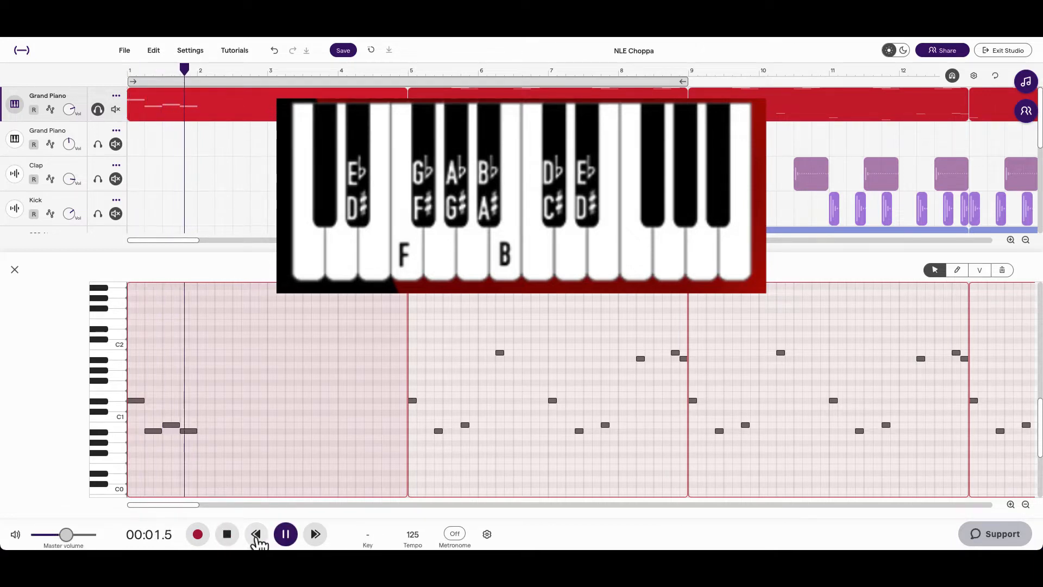
click(256, 533)
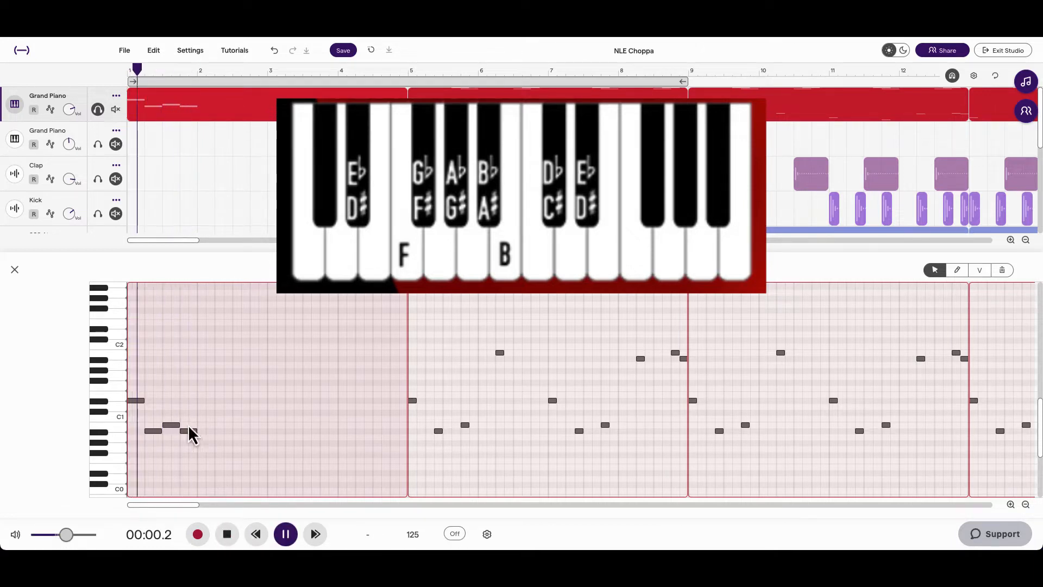
key(space)
Shorten the opening Eb1 note by half and space out the three following notes, moving the last two into bar 2
drag(195, 379, 126, 455)
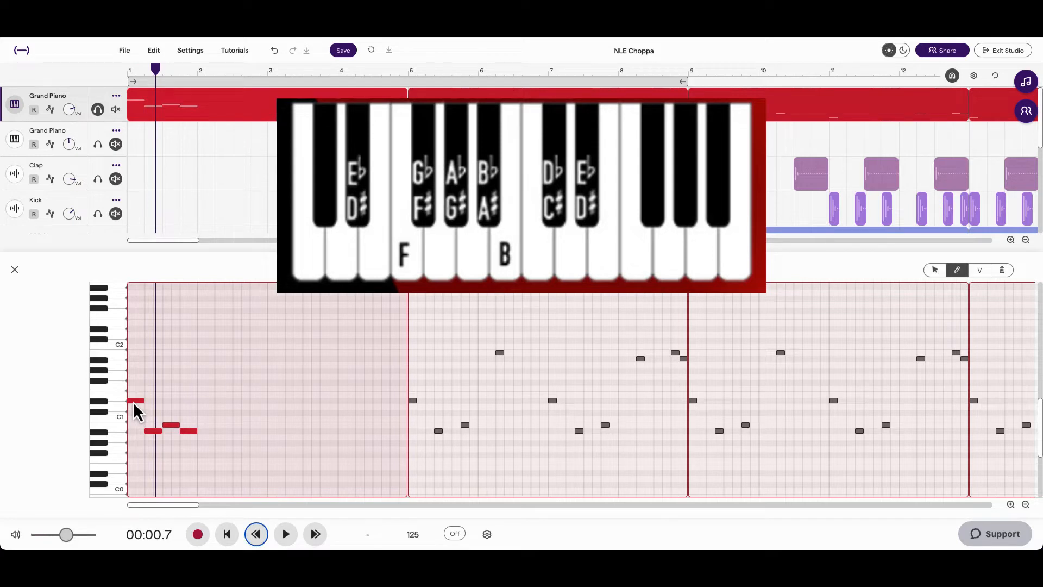
click(151, 402)
drag(144, 393, 208, 426)
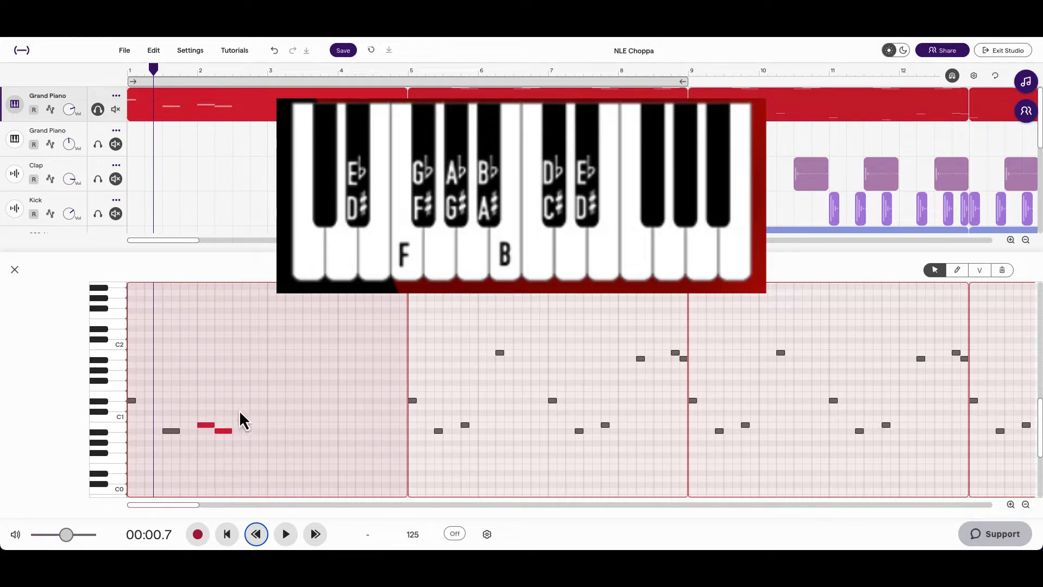
Continue the bass line with Gb0 and F0 in the second half of bar 2 and a short Eb1 at bar 3
click(238, 459)
double_click(241, 450)
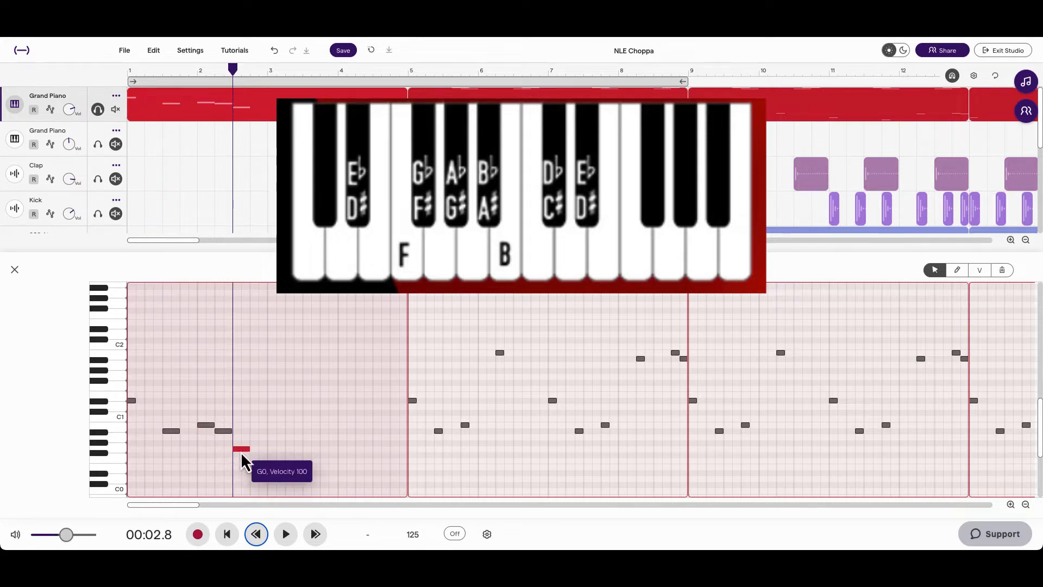
drag(242, 455, 245, 456)
double_click(258, 461)
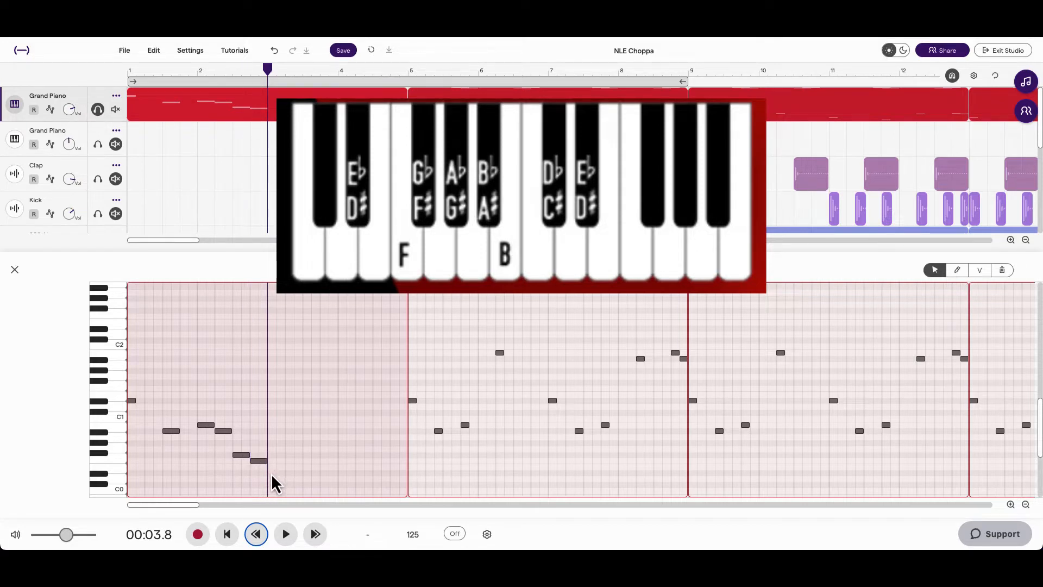
double_click(272, 474)
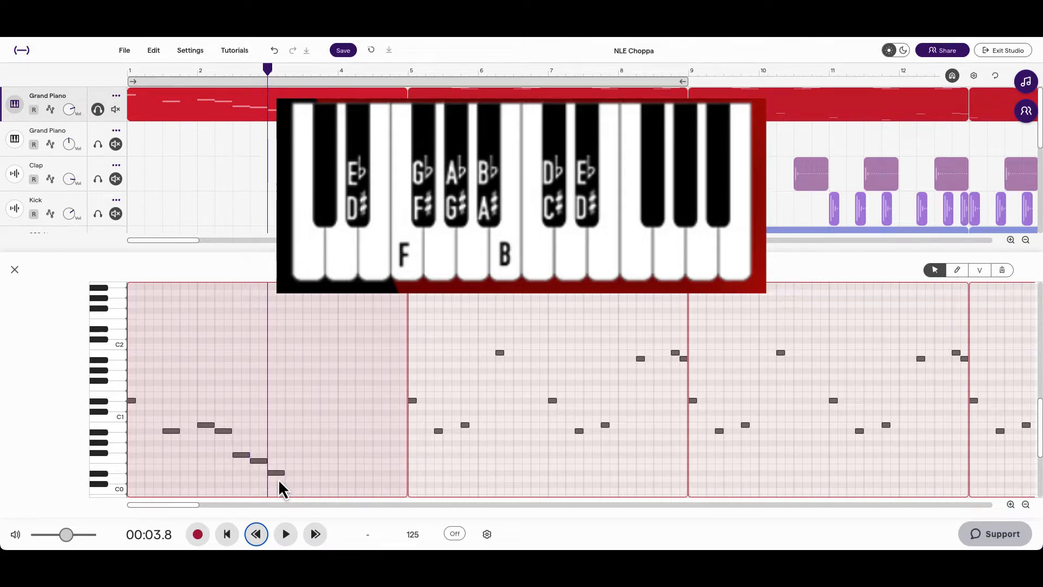
drag(276, 475, 277, 406)
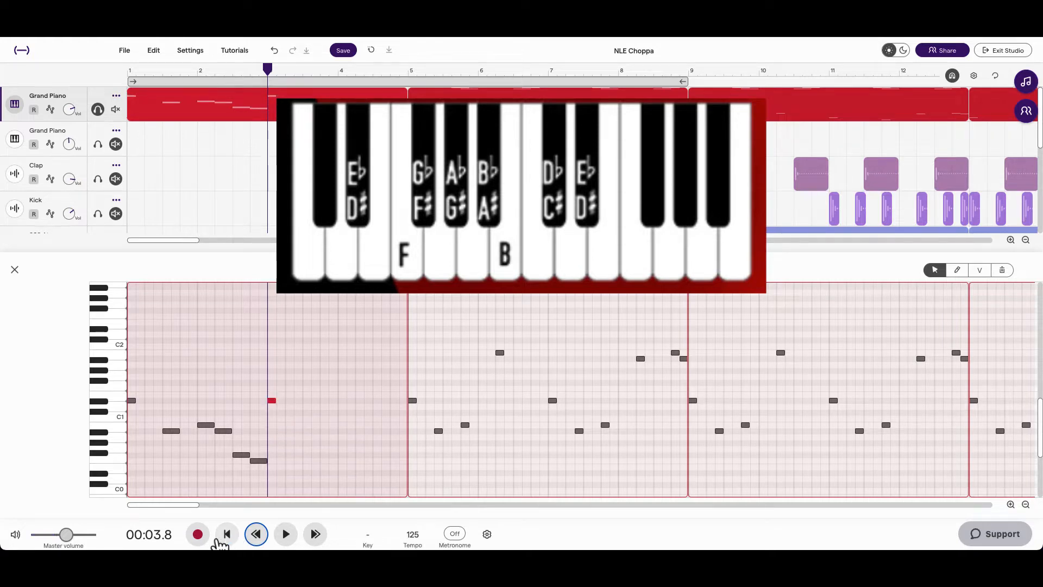
Play the extended bass line from the start, rewind to the beginning during playback, and pause
click(224, 537)
key(space)
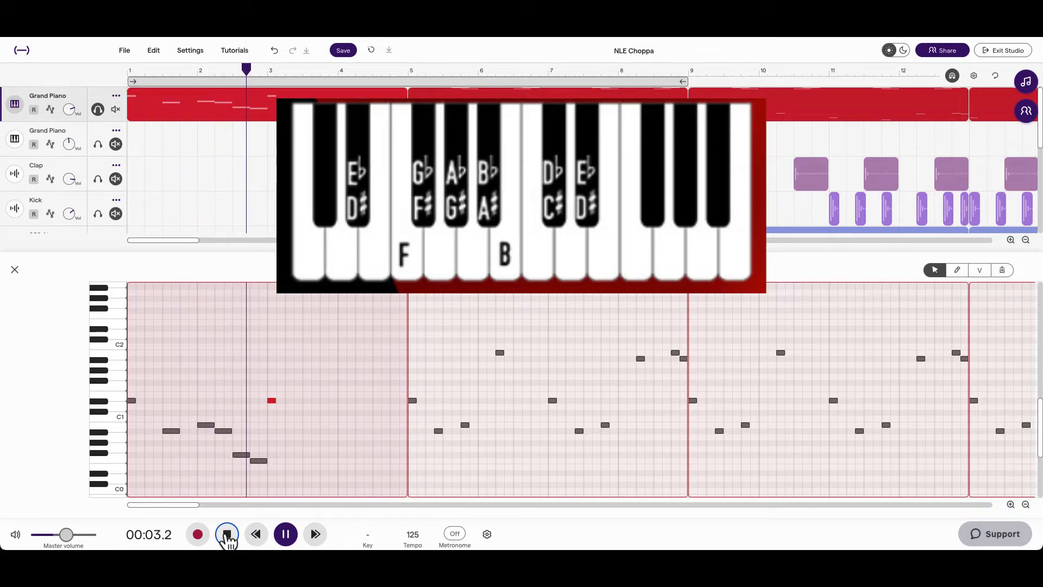
click(256, 535)
click(255, 535)
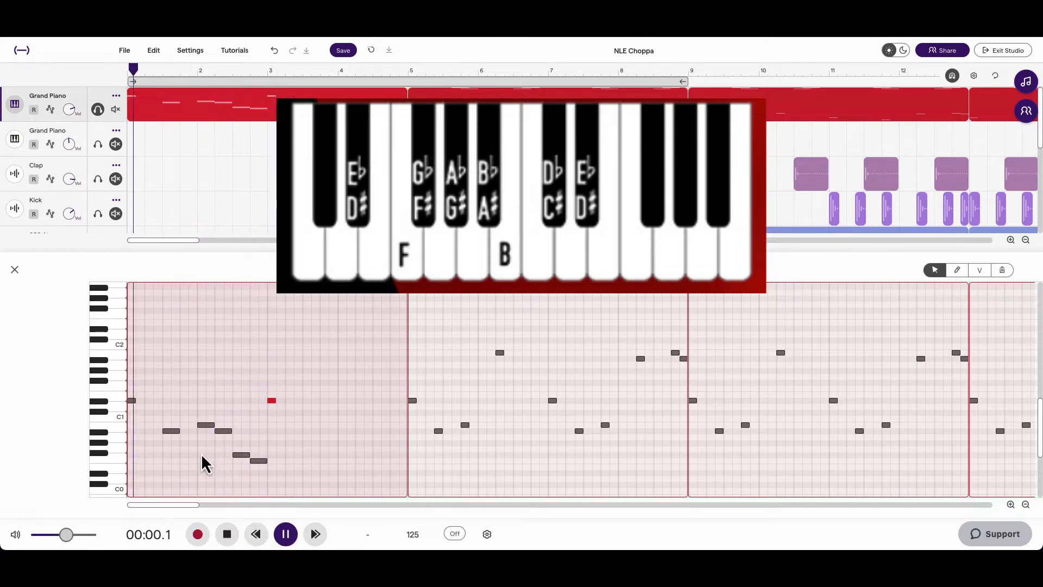
key(space)
Shorten by half the first Bb0 and the following B0, Bb0, Gb0 and F0 bass notes
mouse_move(176, 410)
mouse_down()
mouse_move(162, 459)
mouse_move(174, 430)
mouse_up()
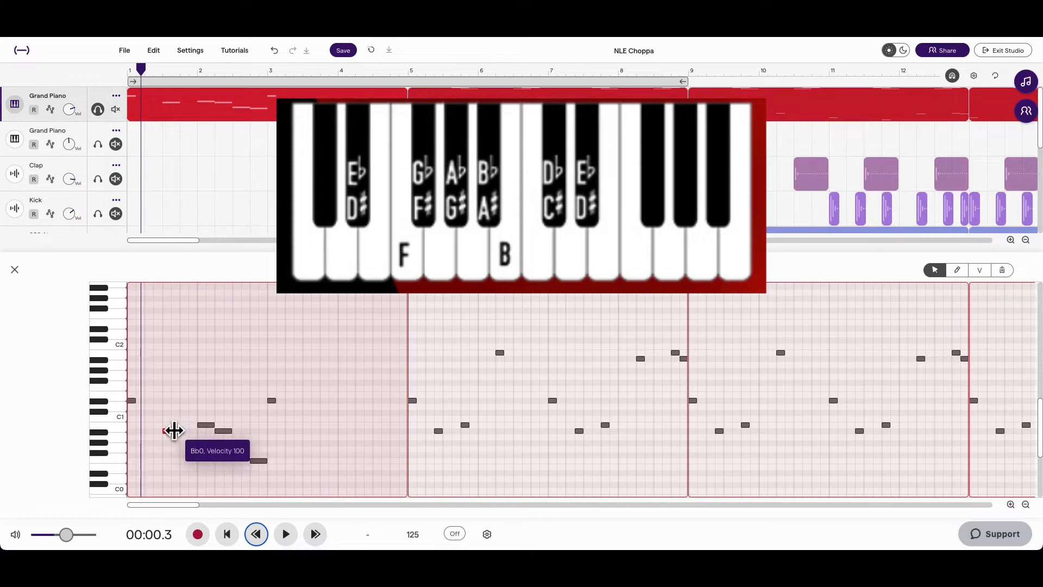
drag(262, 410, 190, 498)
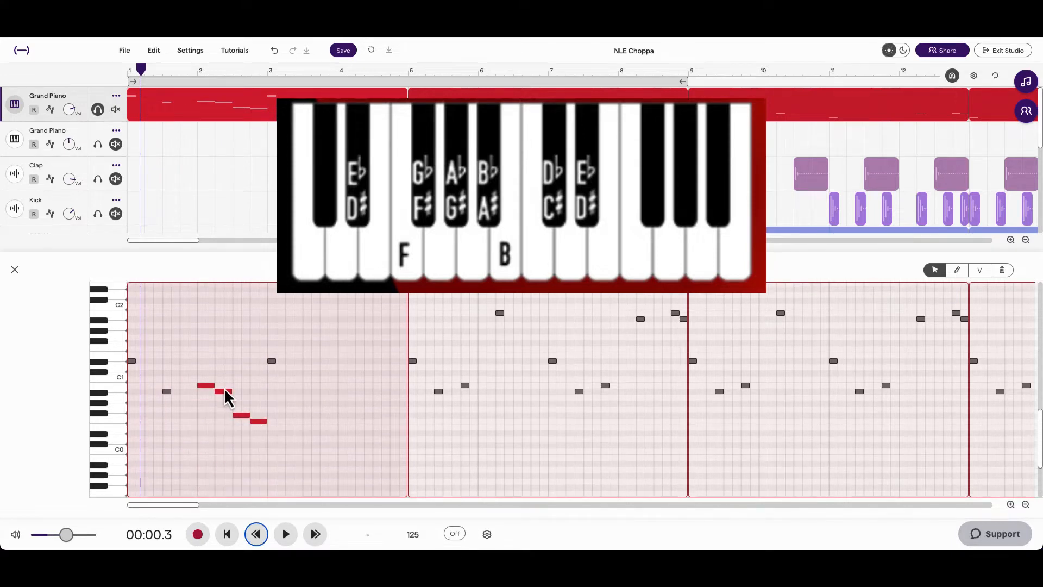
drag(231, 390, 223, 391)
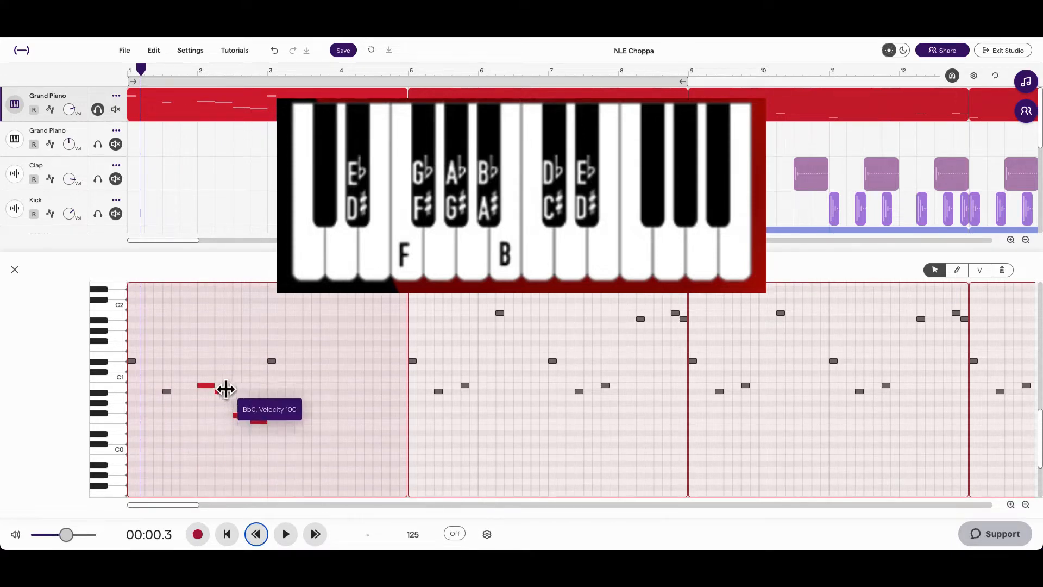
Delete the Eb1 note at bar 3 and duplicate the six bass notes of bars 1 and 2 to begin at bar 3
click(271, 361)
drag(277, 353, 114, 470)
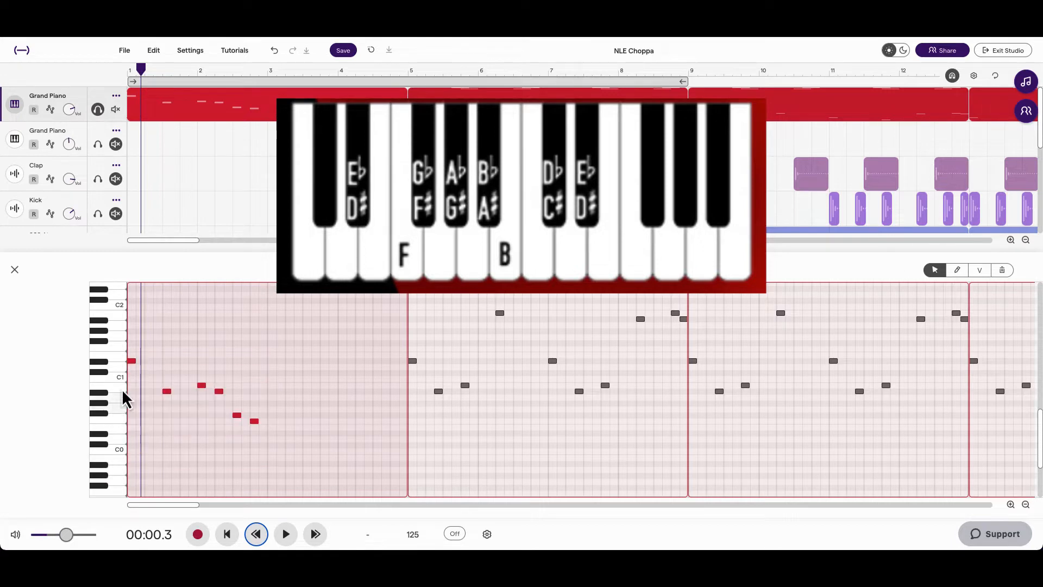
key(p)
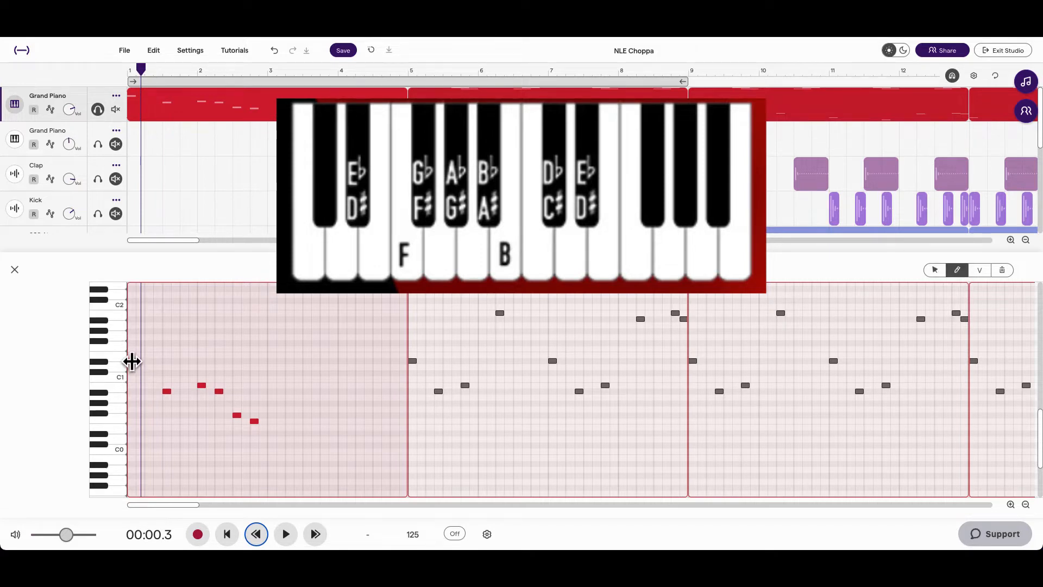
click(132, 361)
drag(131, 360, 272, 360)
Play the duplicated bass pattern from the start, pause, and limit the active loop range to bars 1 to 5
click(227, 537)
key(space)
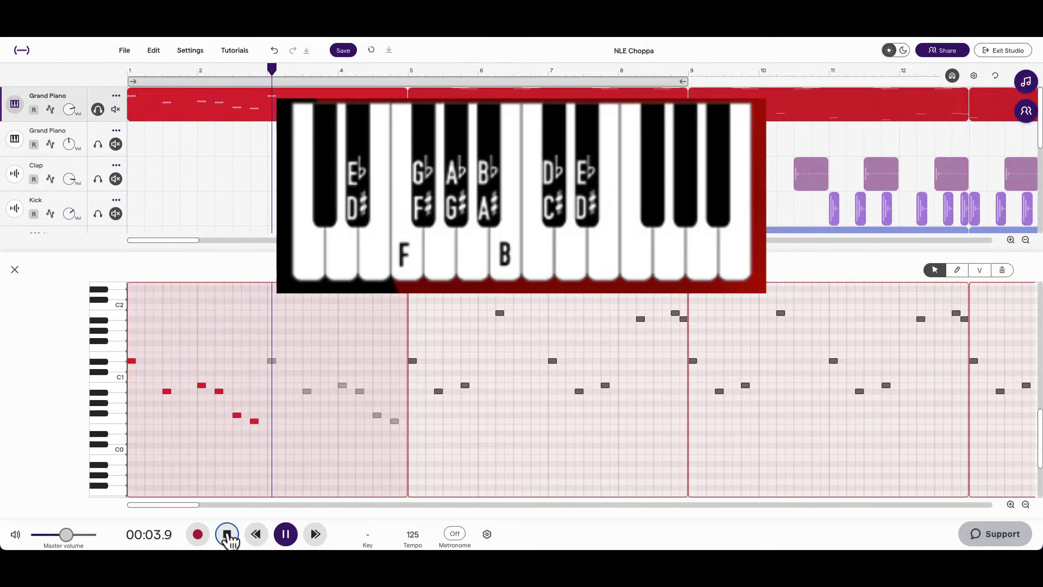
scroll(216, 449, up, 2)
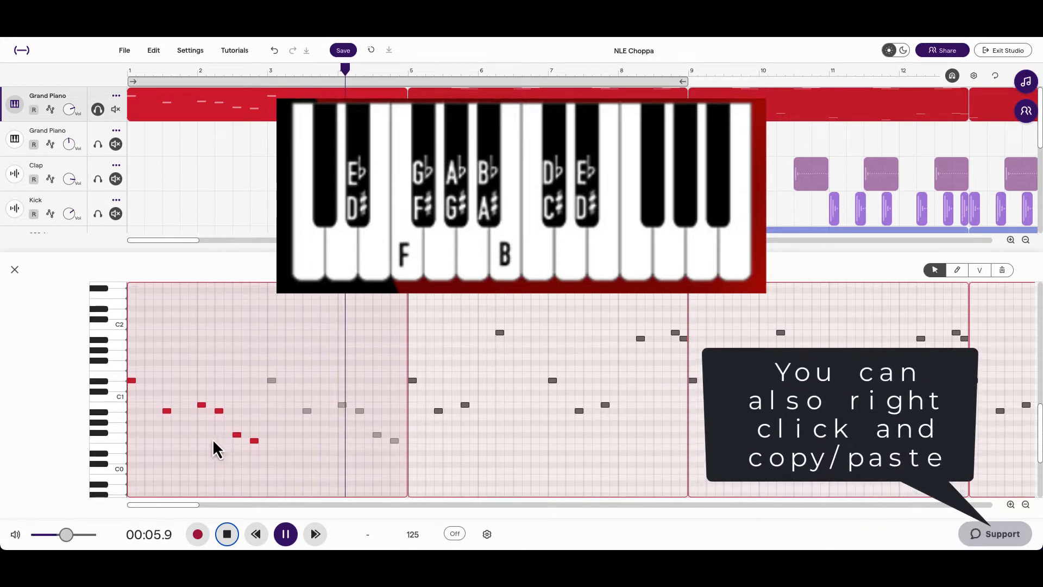
key(space)
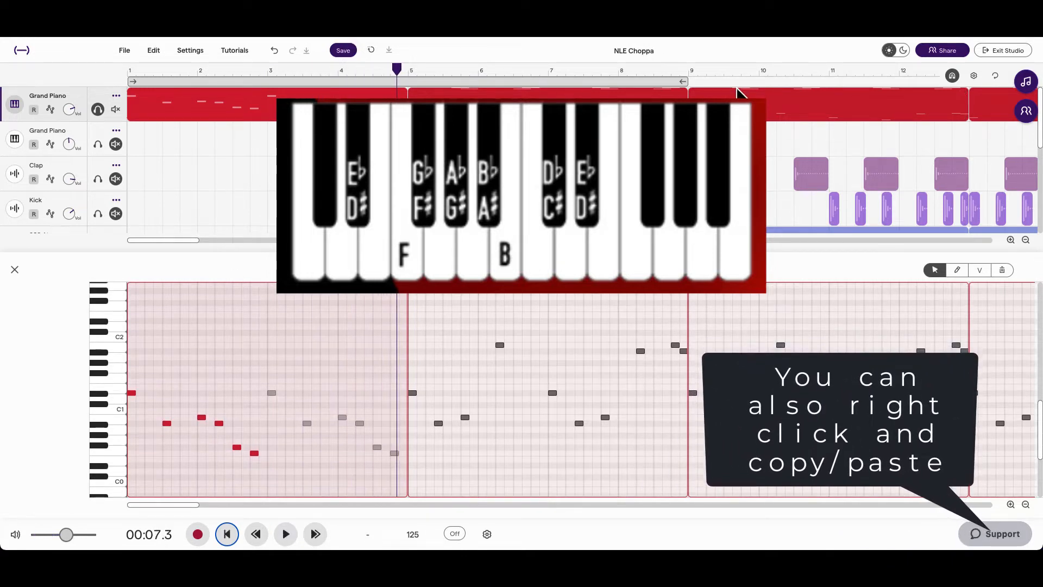
drag(674, 79, 400, 83)
Add upper notes above the bass in bars 1 and 2: Eb5 and Eb4 in bar 1, then E5, Bb4 and B4 in bar 2
scroll(205, 402, up, 8)
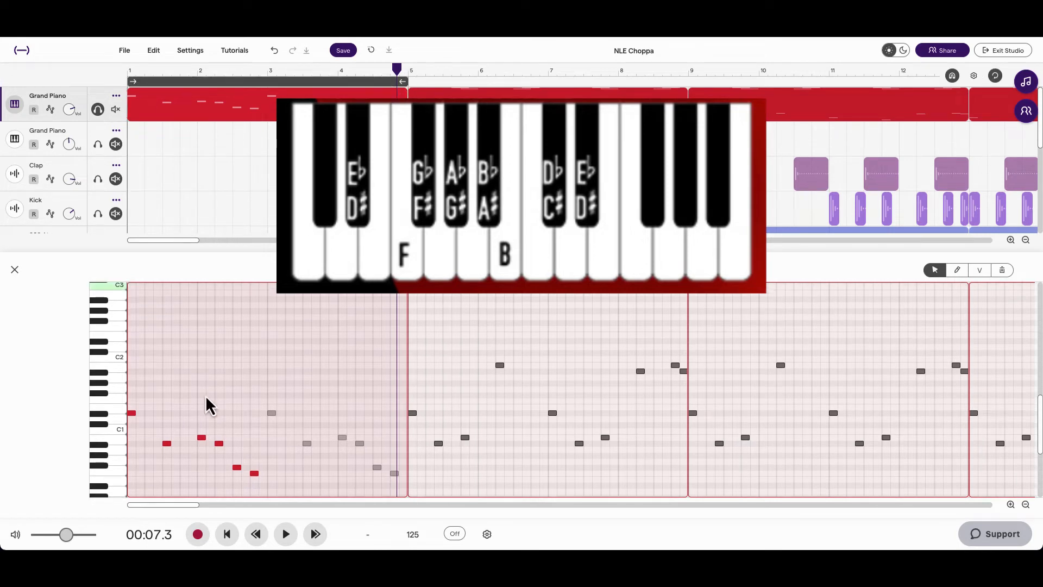
scroll(178, 387, up, 5)
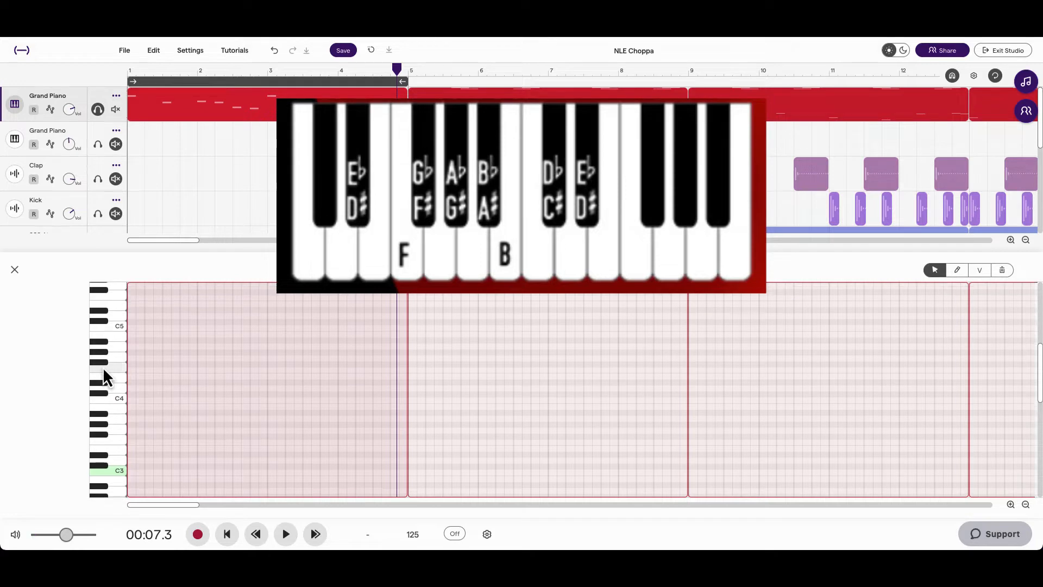
scroll(102, 367, up, 2)
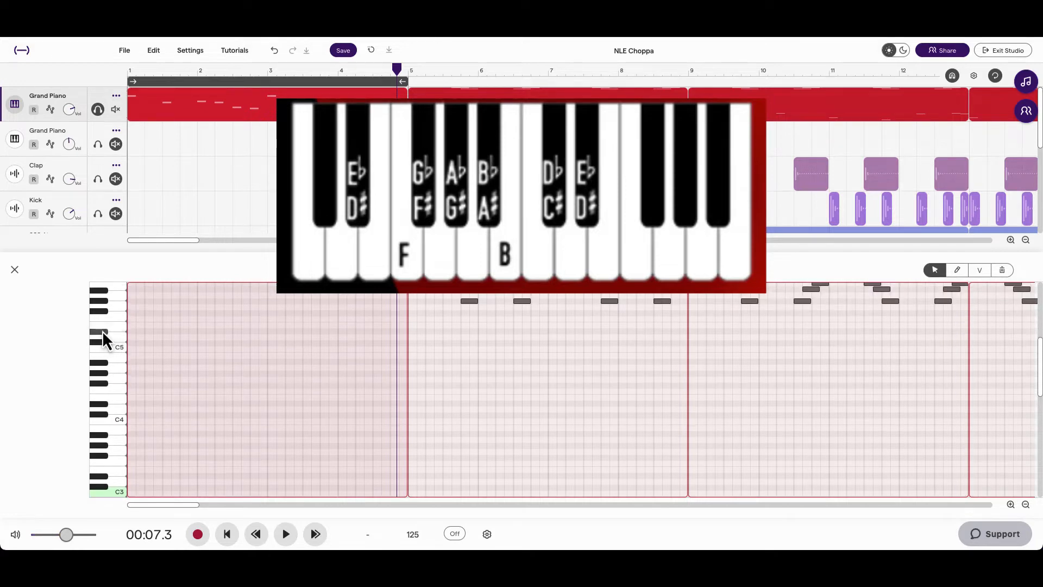
double_click(129, 332)
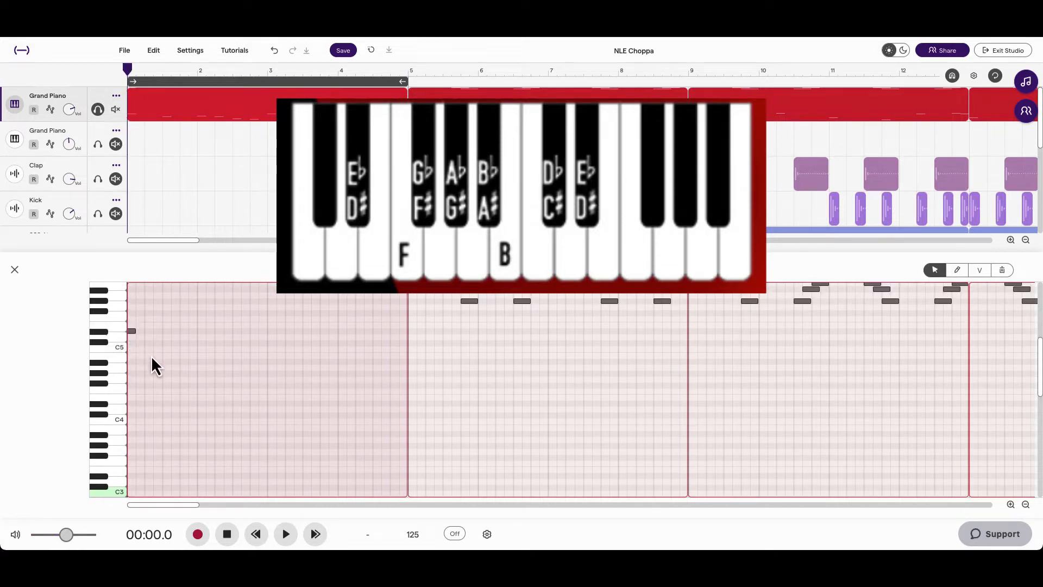
double_click(165, 403)
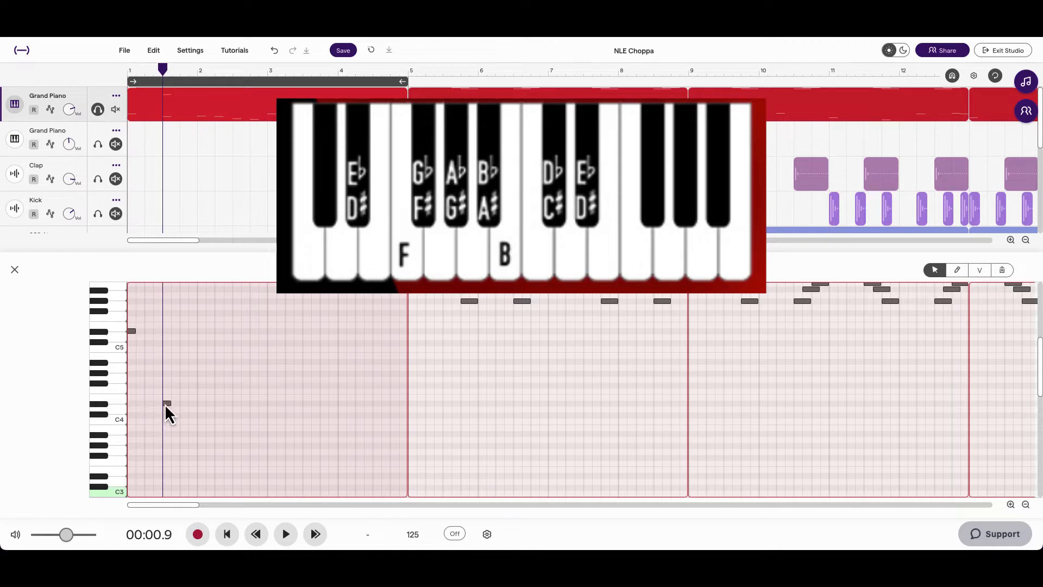
double_click(201, 326)
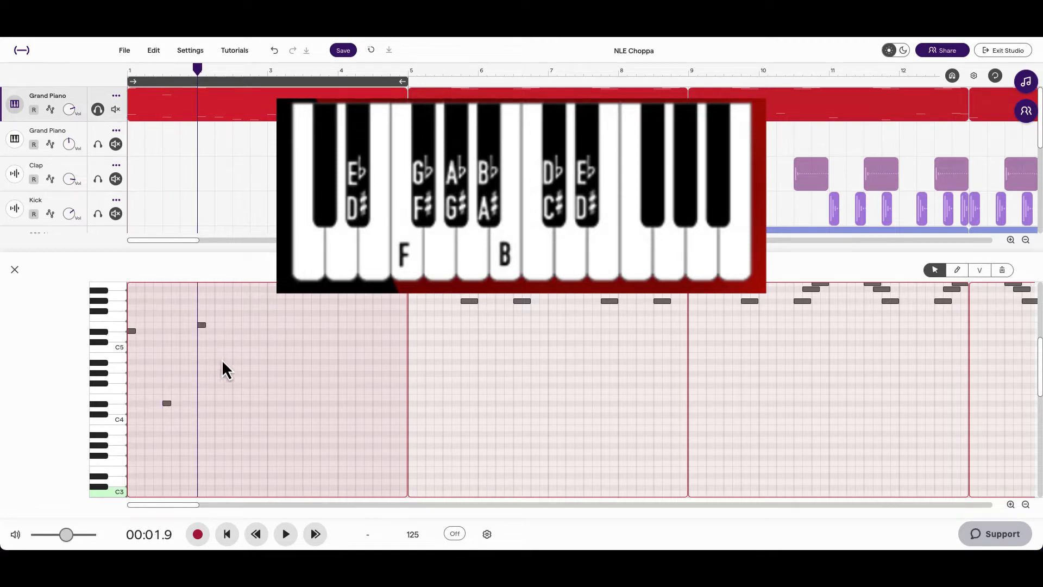
double_click(233, 361)
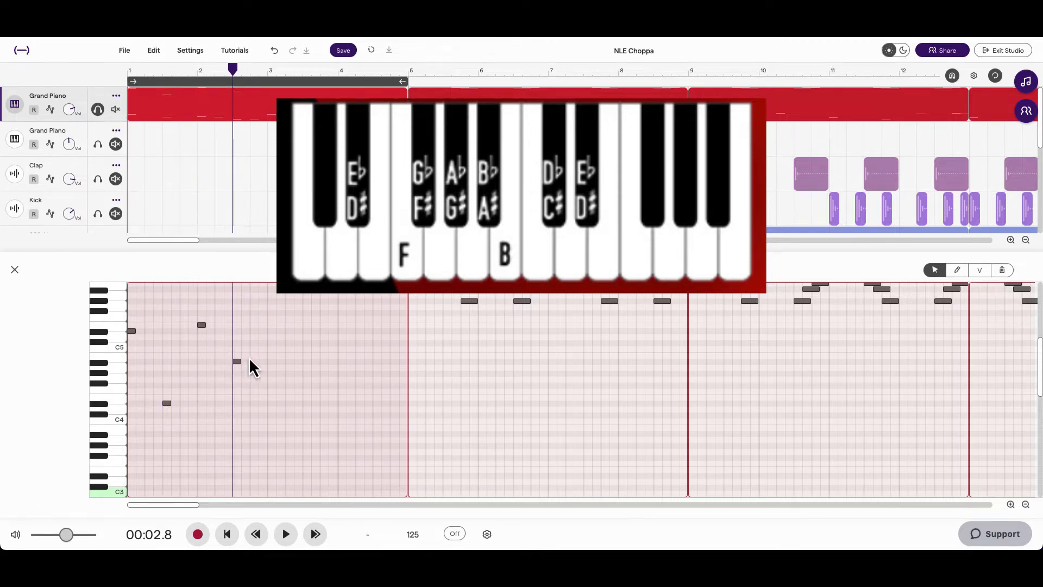
click(250, 357)
double_click(253, 355)
Play the upper melody together with the bass from the start of the region, and pause
click(226, 535)
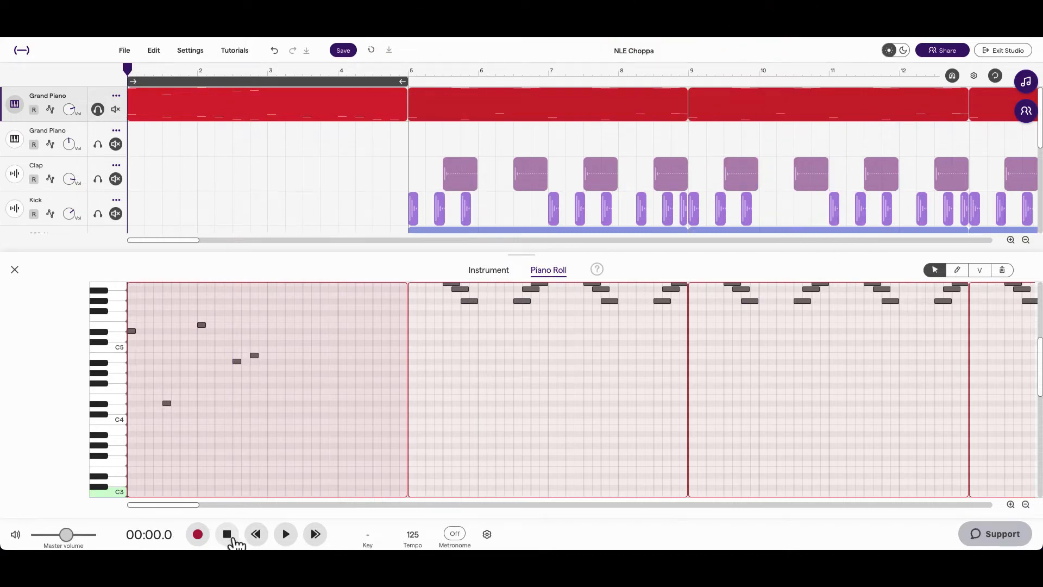
key(space)
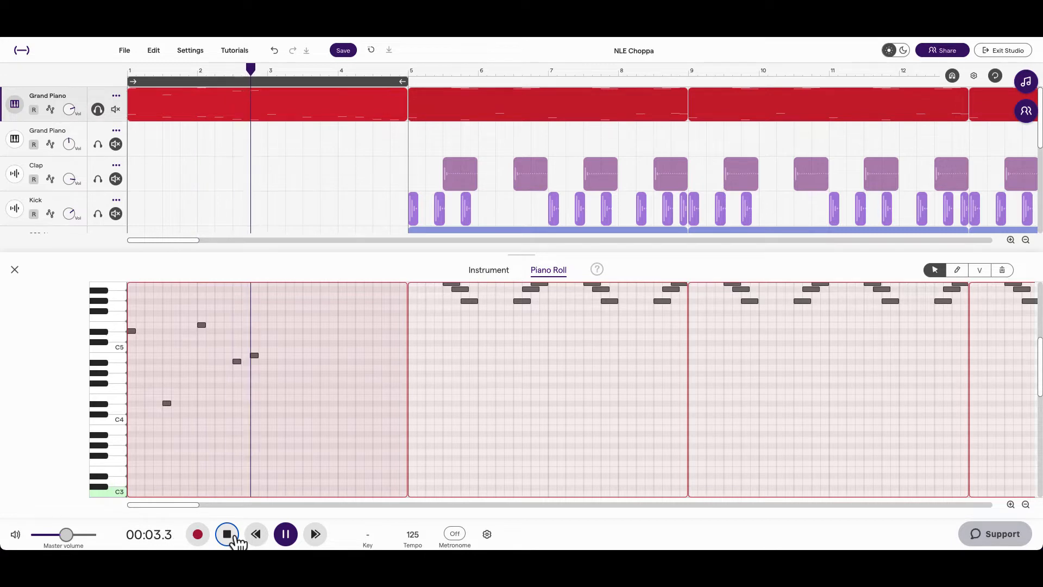
key(space)
Lower the E5 note at the start of bar 2 to B4 to match its bass note, and play the melody
drag(265, 315, 239, 357)
scroll(260, 365, down, 1)
scroll(261, 374, down, 6)
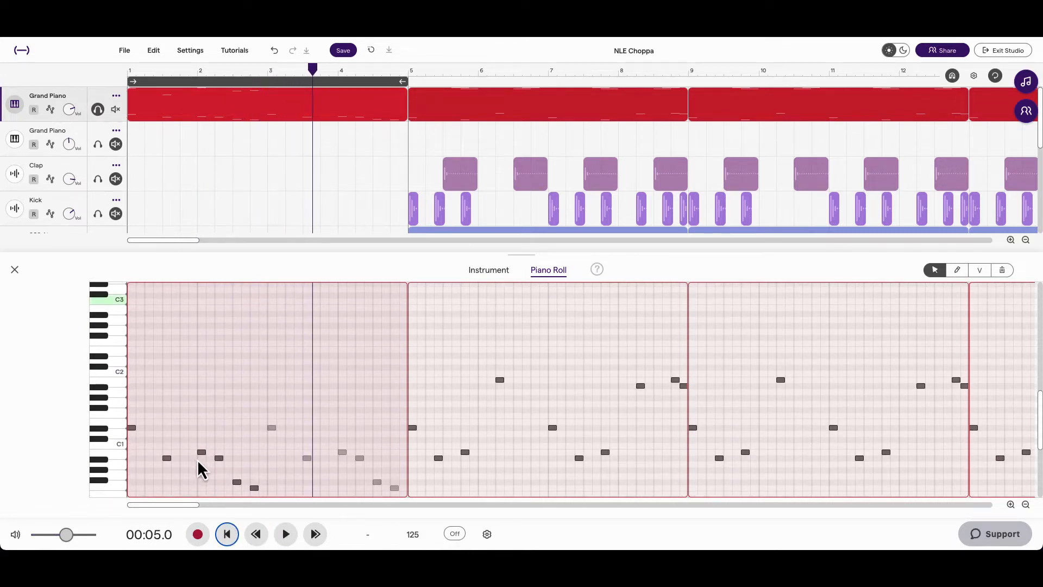
scroll(200, 462, down, 1)
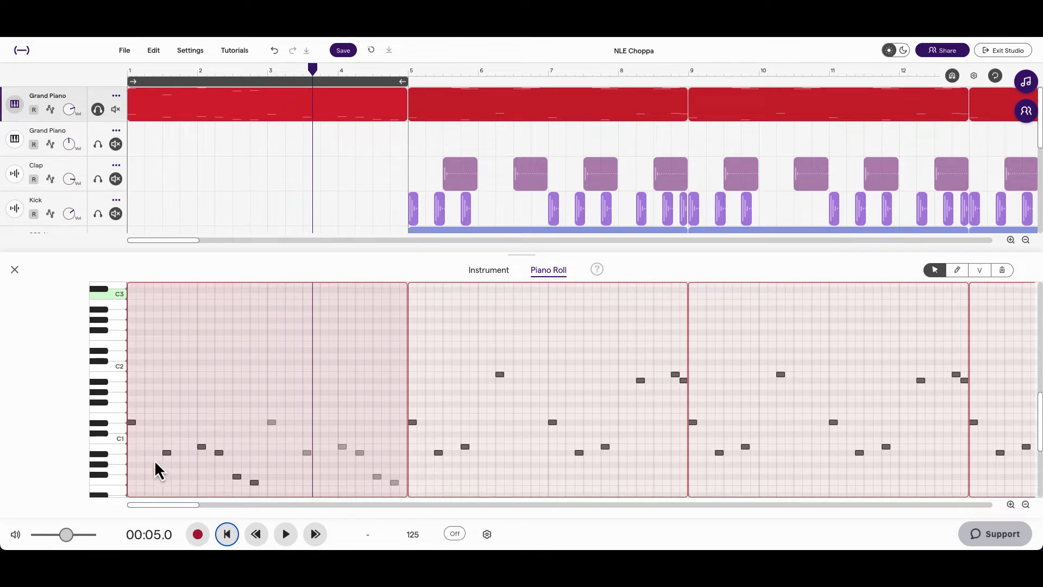
scroll(239, 455, down, 3)
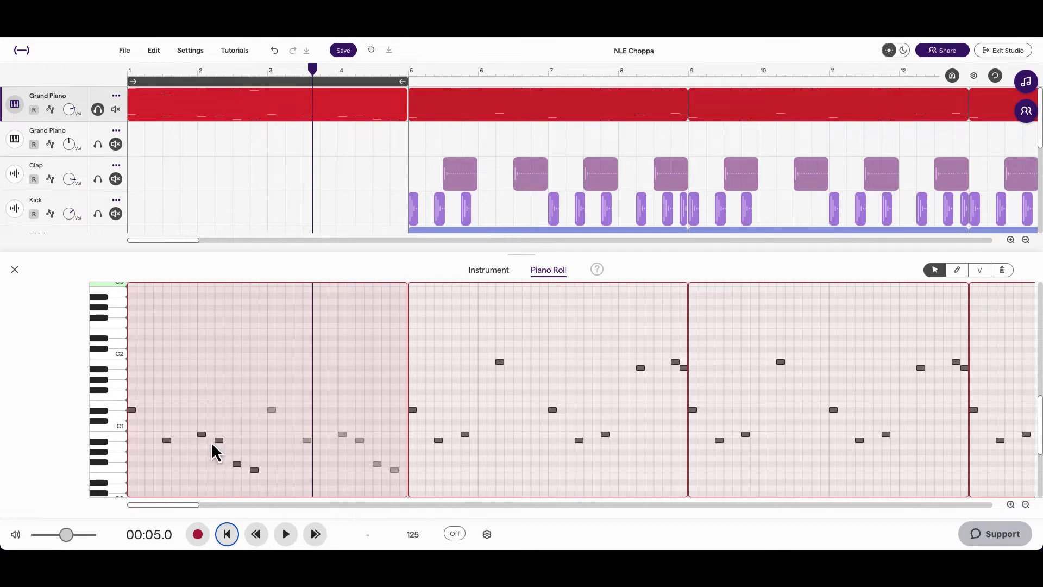
scroll(201, 438, up, 10)
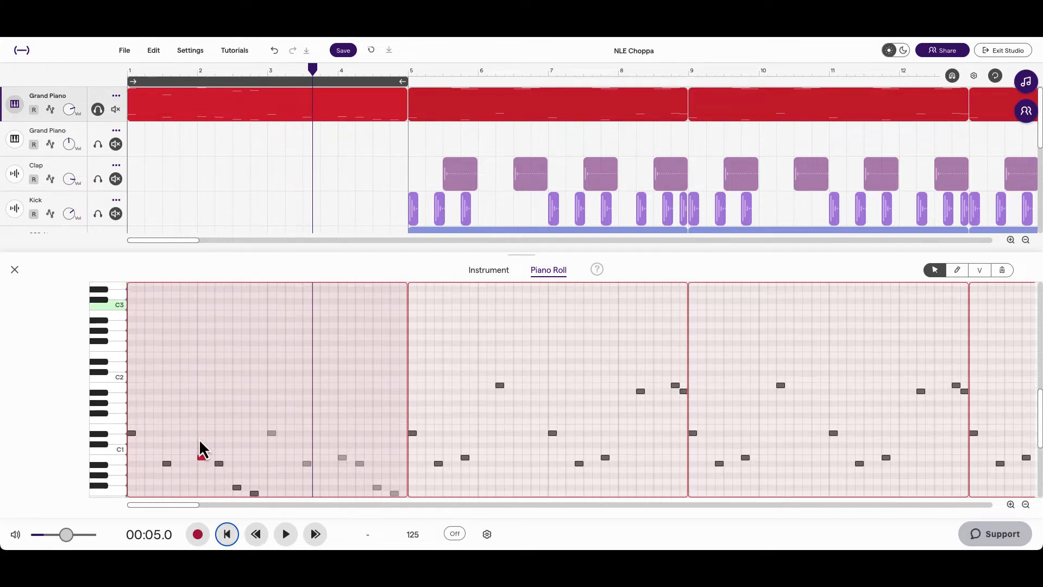
scroll(201, 429, up, 2)
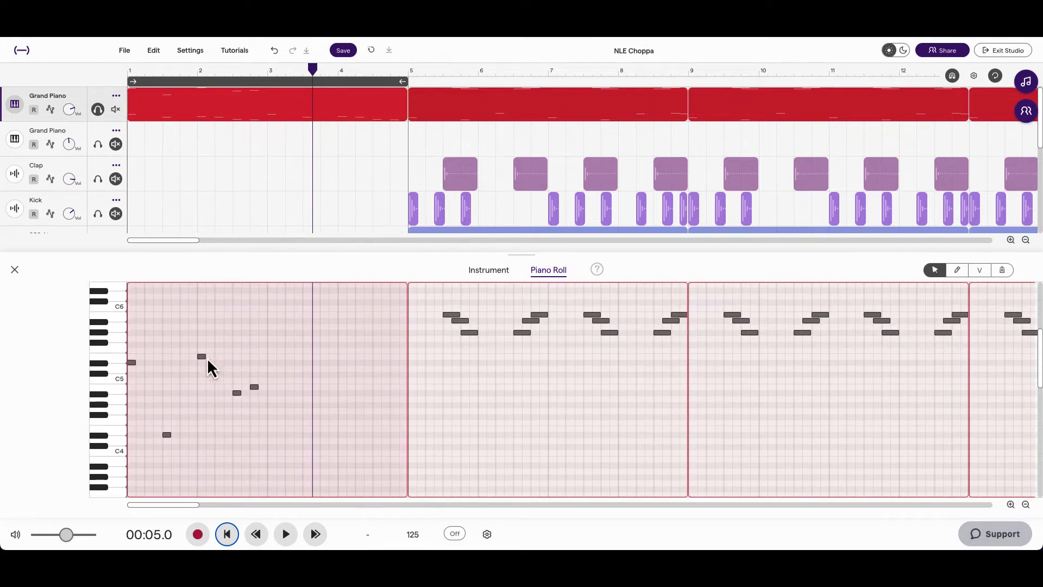
click(201, 357)
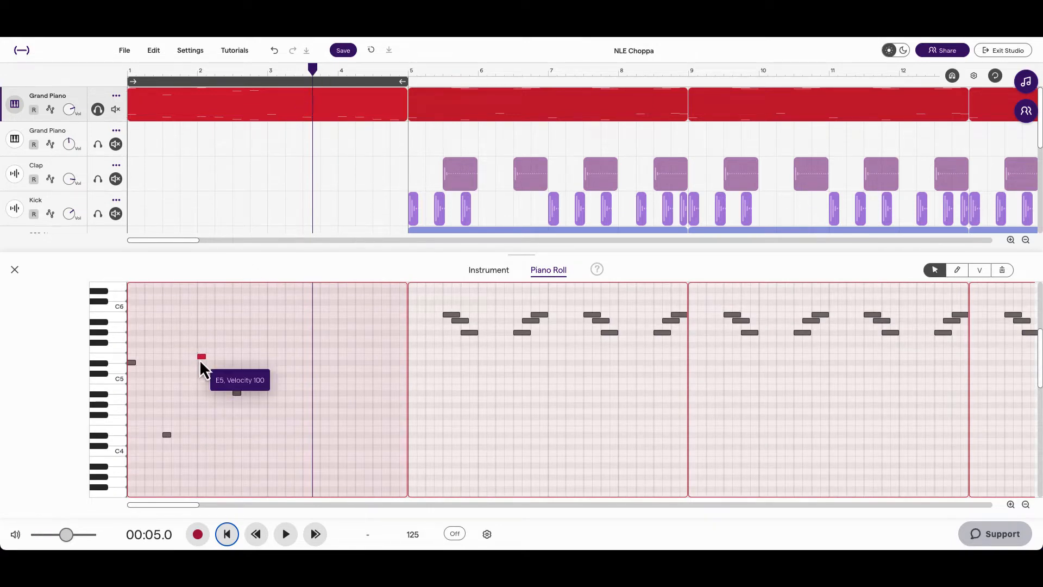
drag(201, 356, 201, 388)
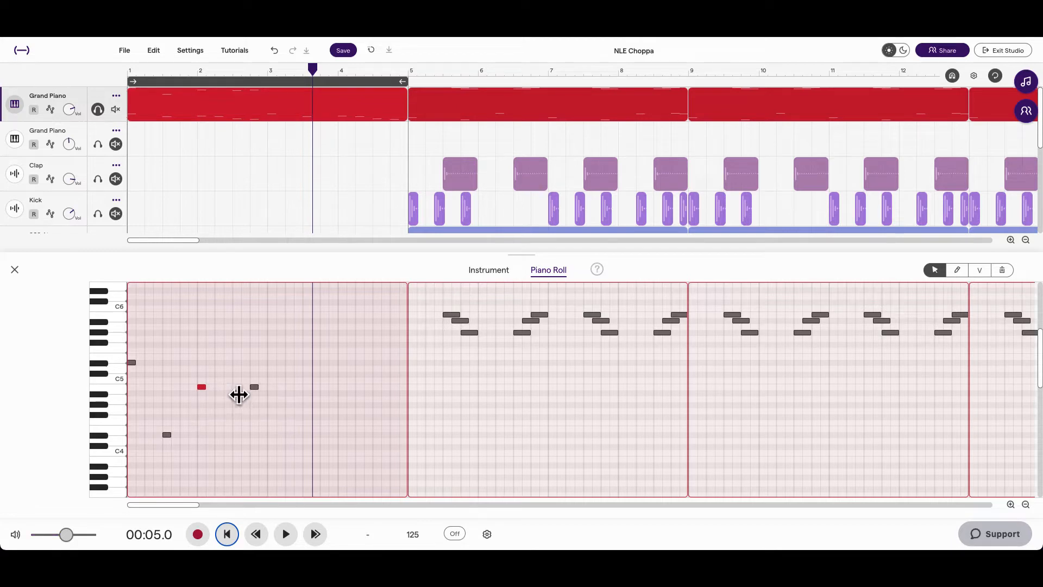
key(space)
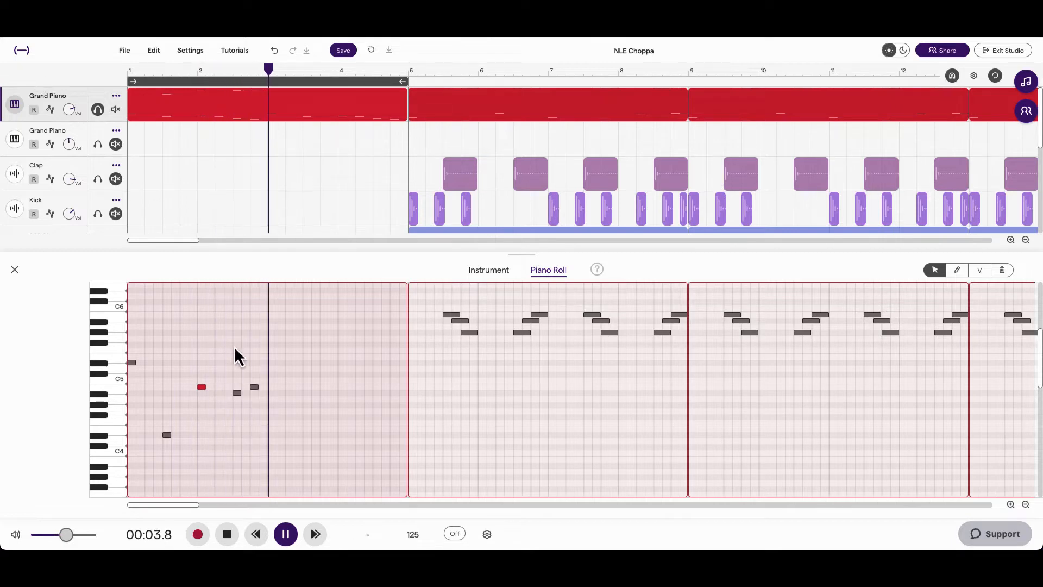
key(space)
Try to duplicate the five upper notes slightly past the start of bar 3, and undo the copy
drag(266, 374, 87, 495)
key(p)
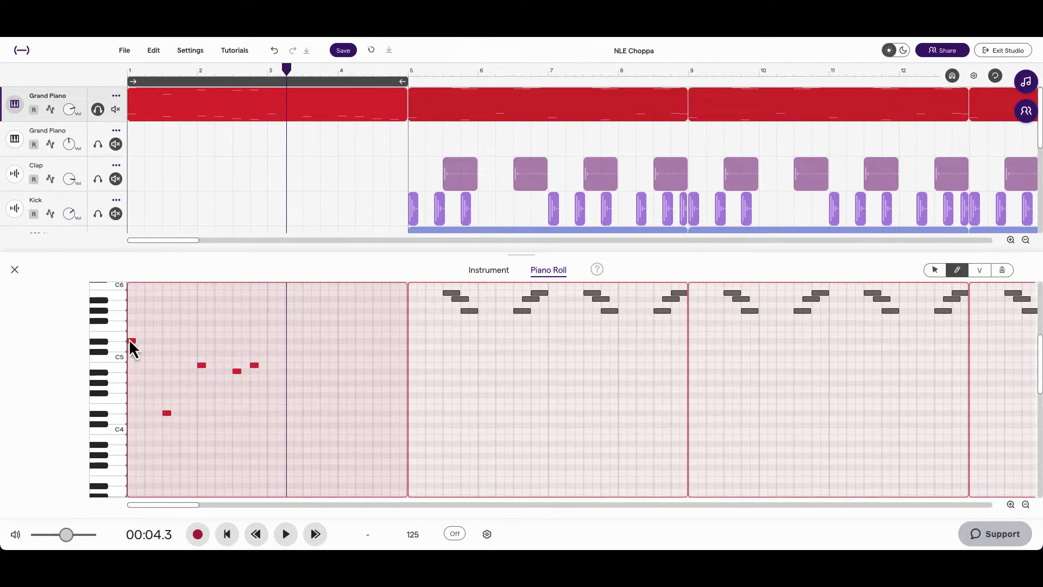
drag(129, 343, 288, 342)
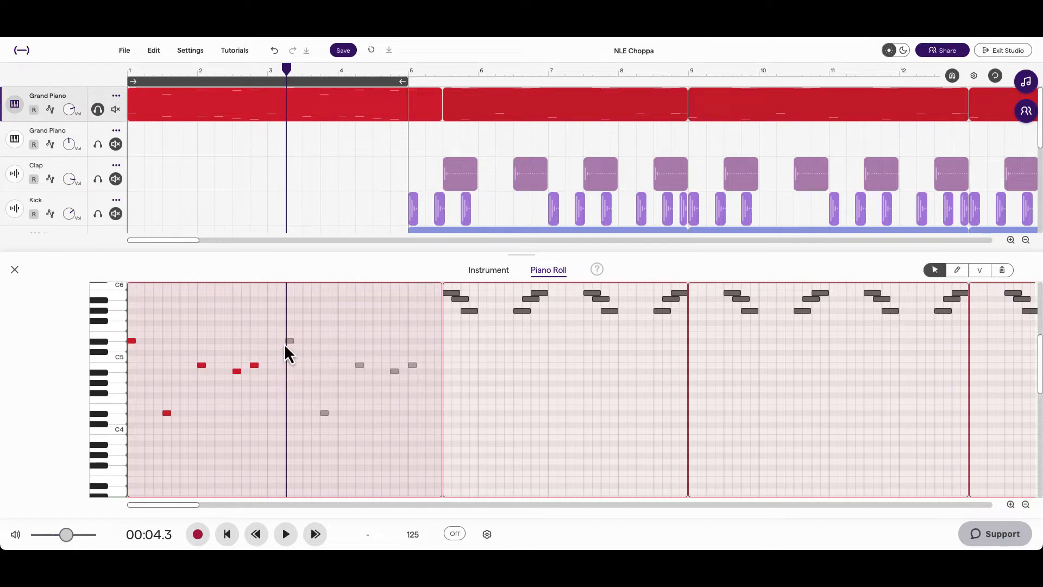
key(ctrl+z)
Duplicate the five upper notes of bars 1 and 2 so that the copy begins at bar 3
scroll(261, 336, down, 1)
key(p)
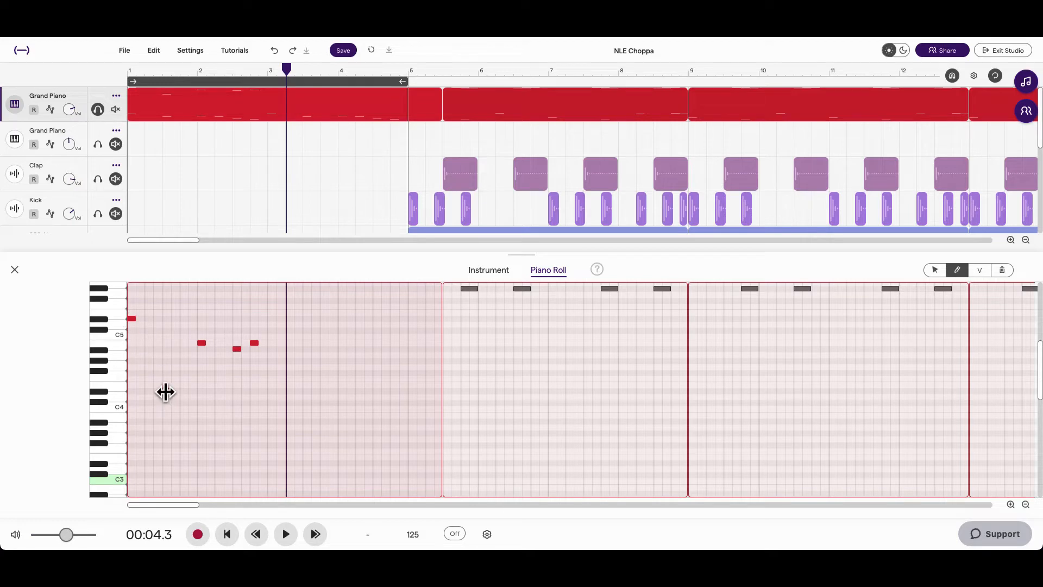
drag(167, 392, 309, 391)
click(337, 388)
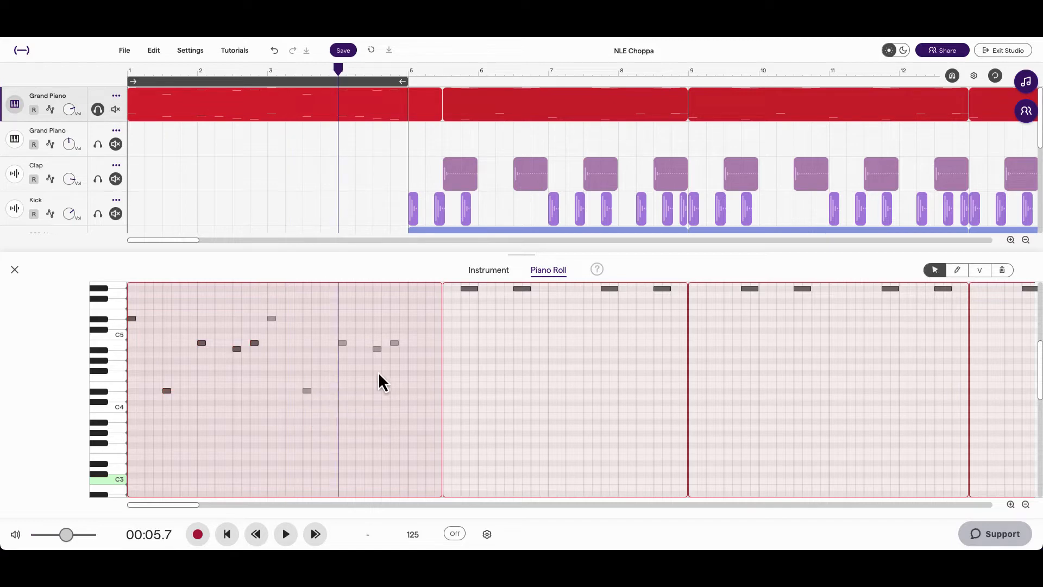
Add a note on beat 4 of bar 3 at the opening upper note's pitch, and play the part from the start
click(330, 371)
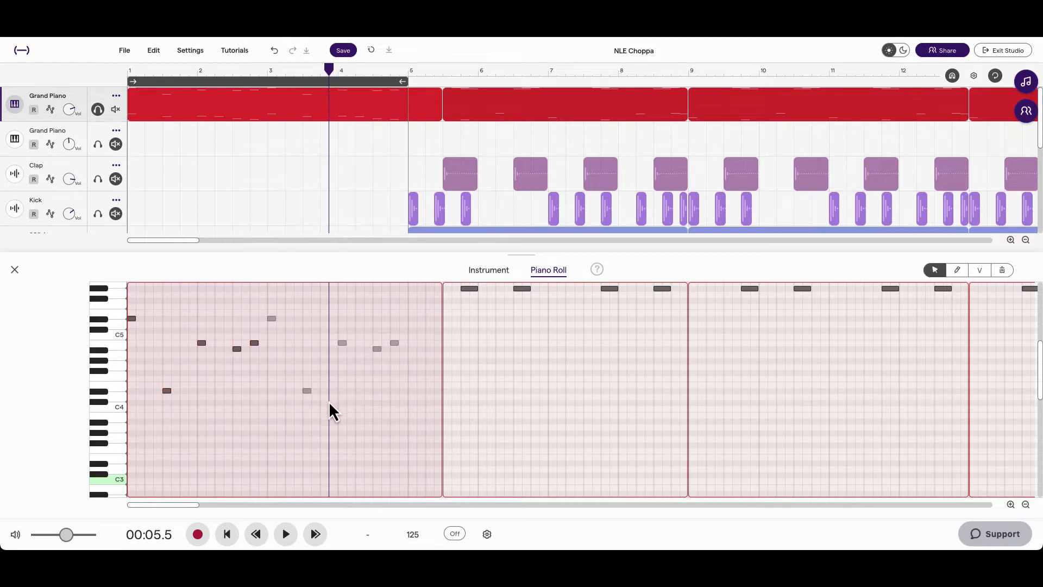
click(324, 320)
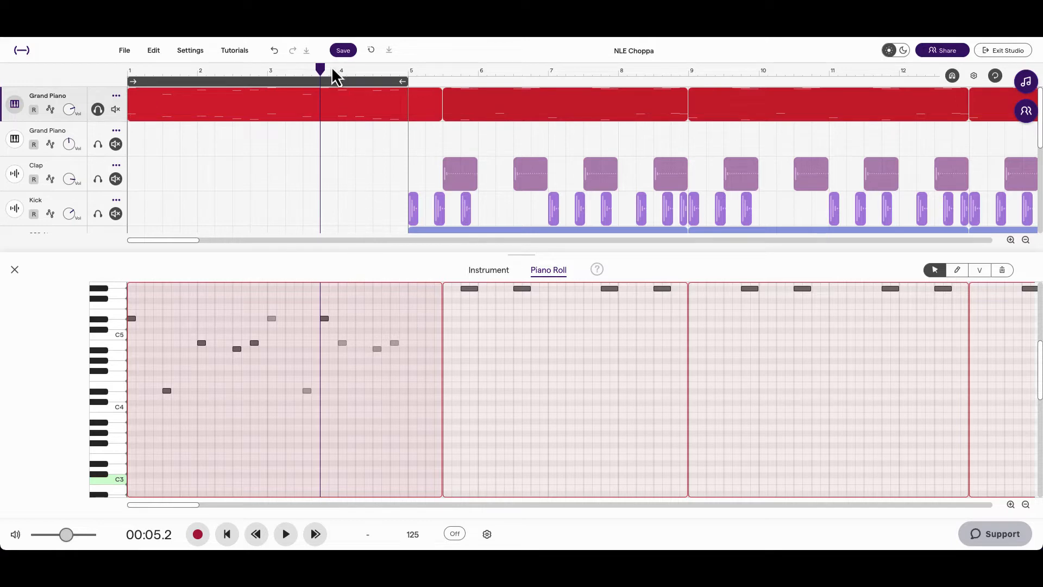
drag(332, 69, 71, 123)
key(space)
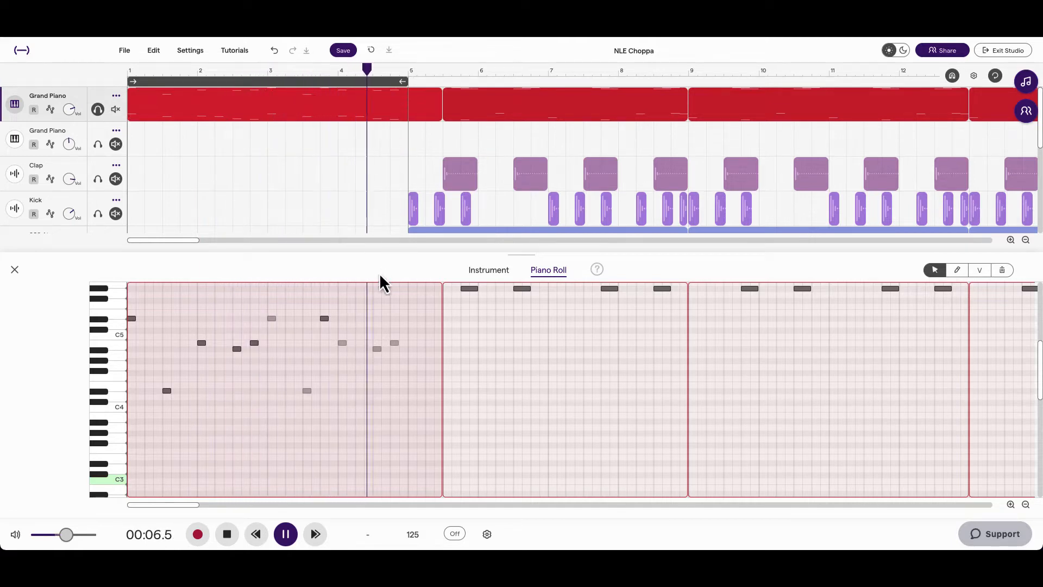
key(space)
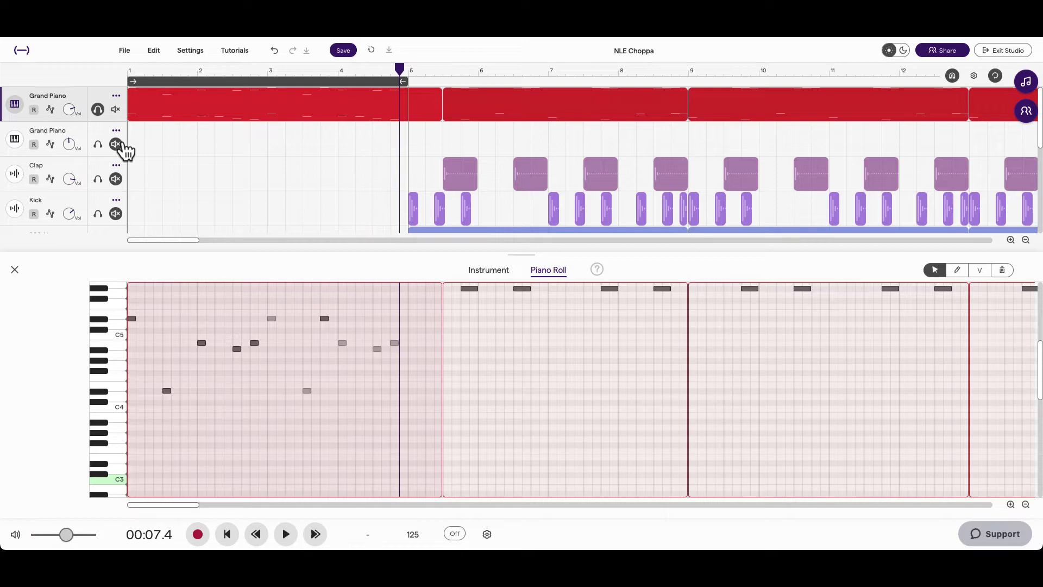
Shorten the new piano region to end at bar 5 and duplicate it over the Grand Piano region in bars 5 to 8
click(197, 136)
click(187, 109)
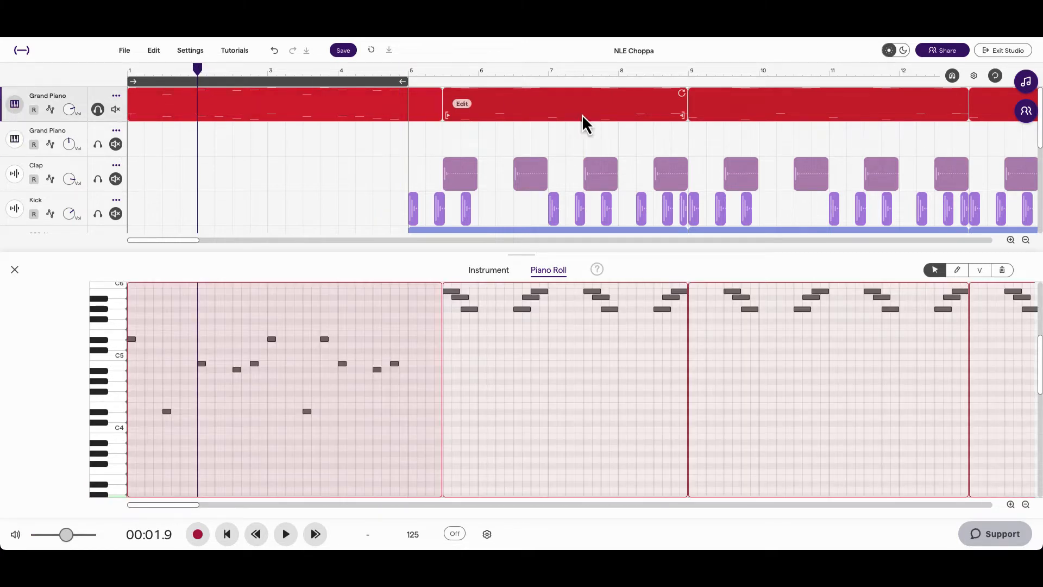
drag(435, 110, 596, 105)
key(Delete)
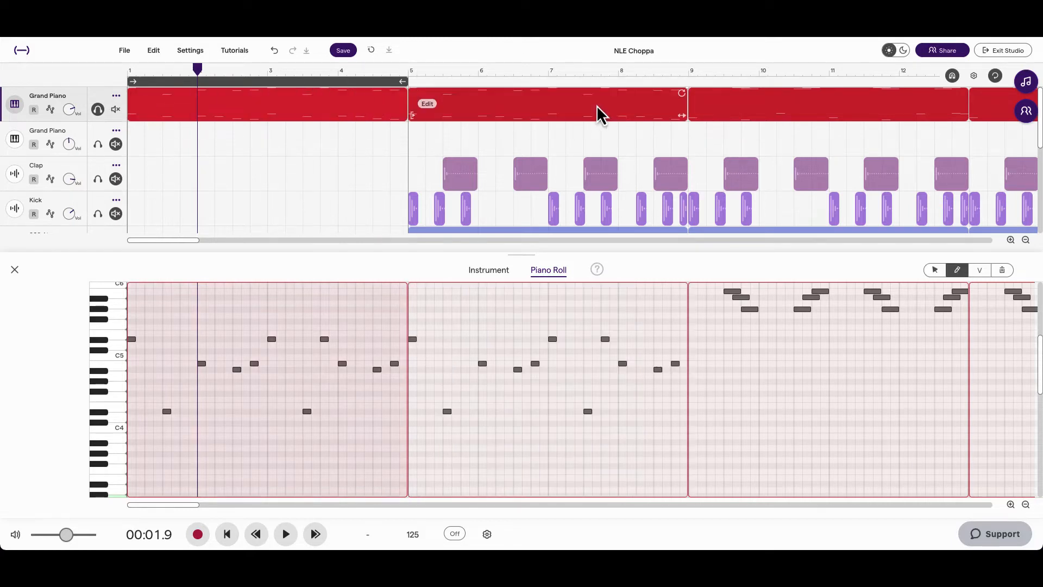
Extend the loop range to bar 9, and play the piano part from the start and from bar 5
drag(194, 68, 97, 83)
key(space)
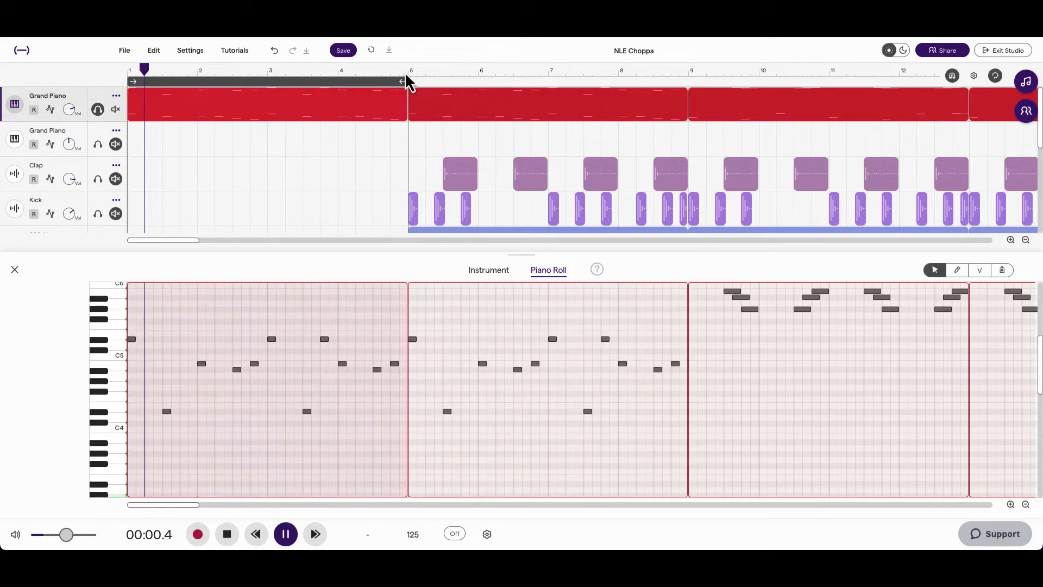
drag(407, 83, 689, 83)
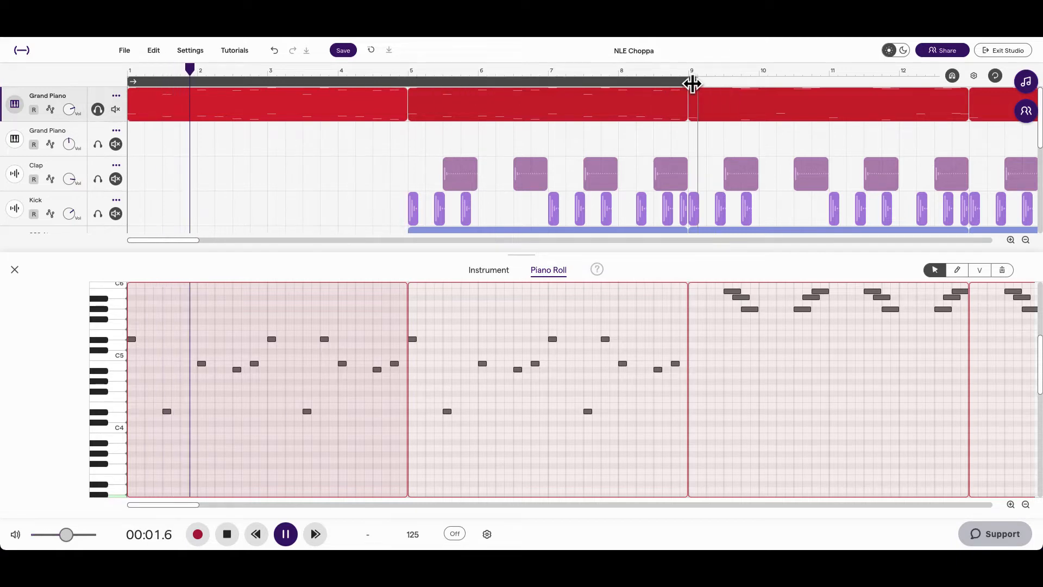
click(412, 69)
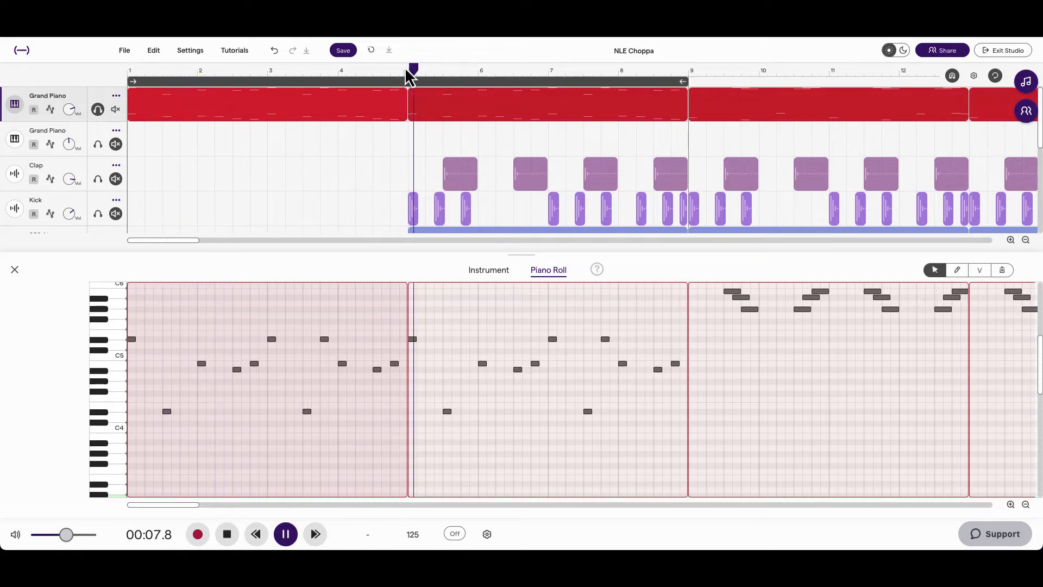
key(space)
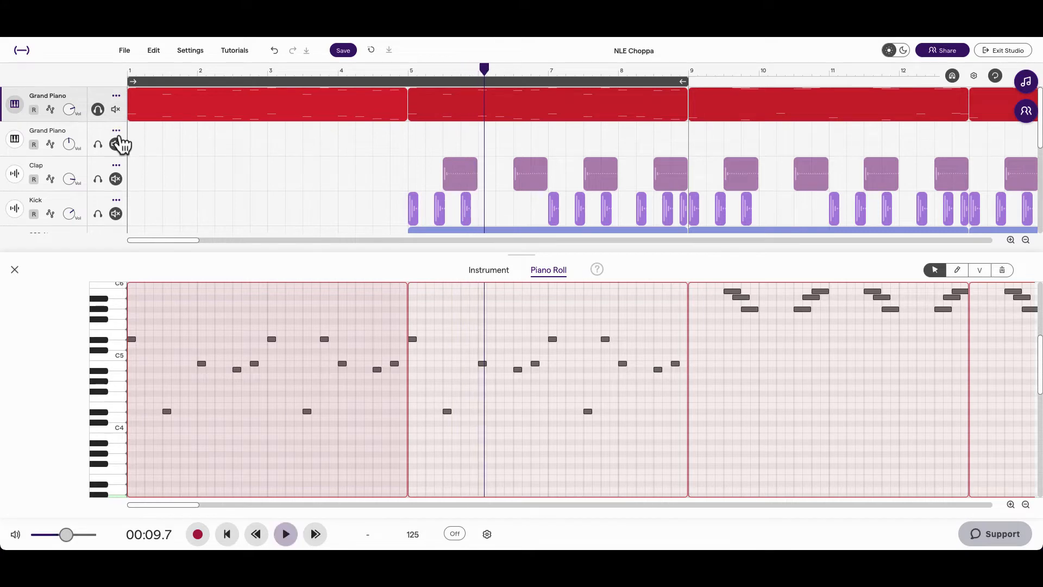
Turn off solo on the first Grand Piano track and play its new part with all the other tracks
click(98, 109)
key(space)
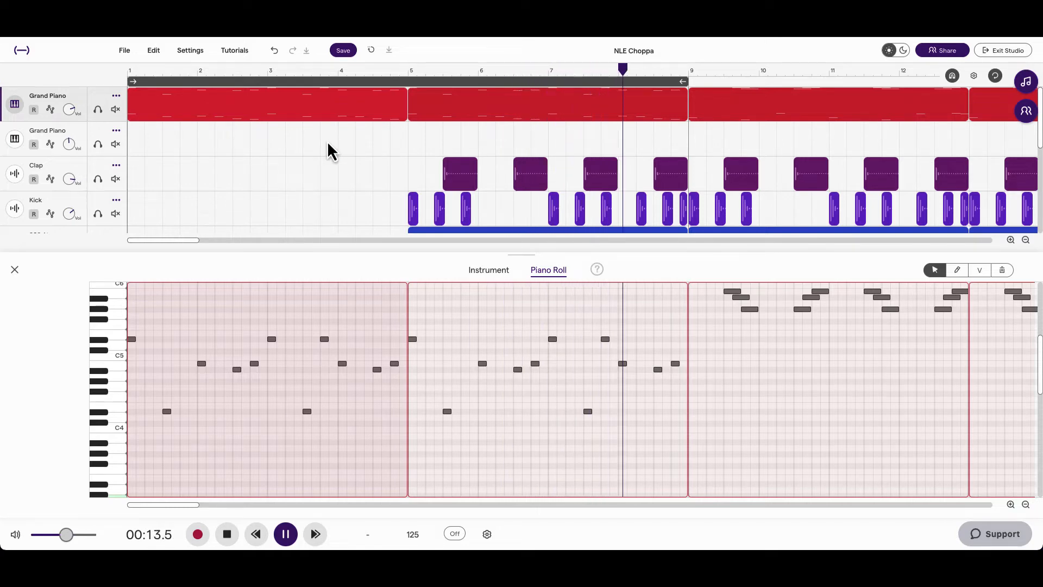
key(space)
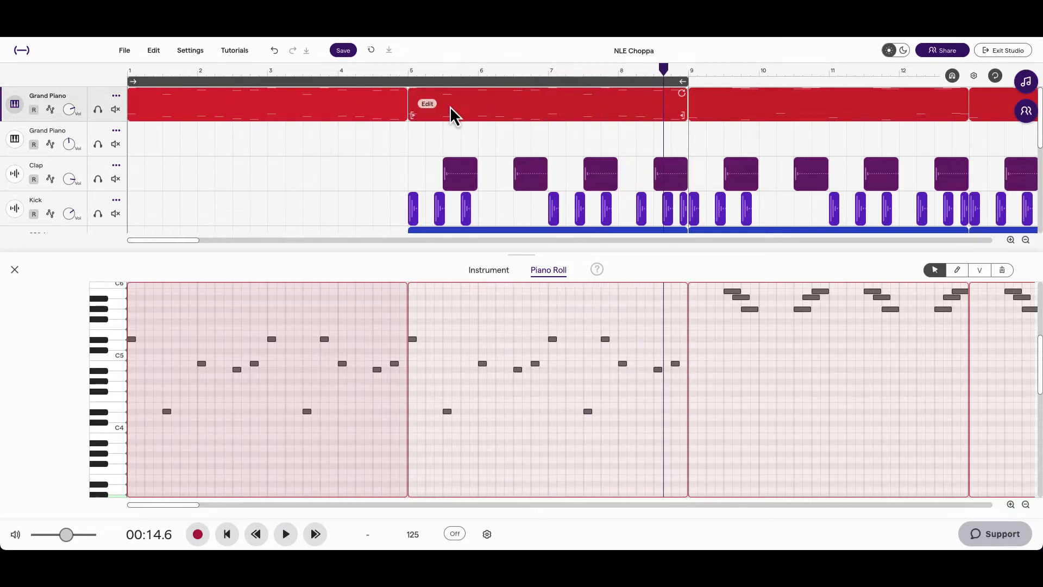
Undo all the demonstration edits until the original Grand Piano regions from bar 1 onward are restored
click(451, 115)
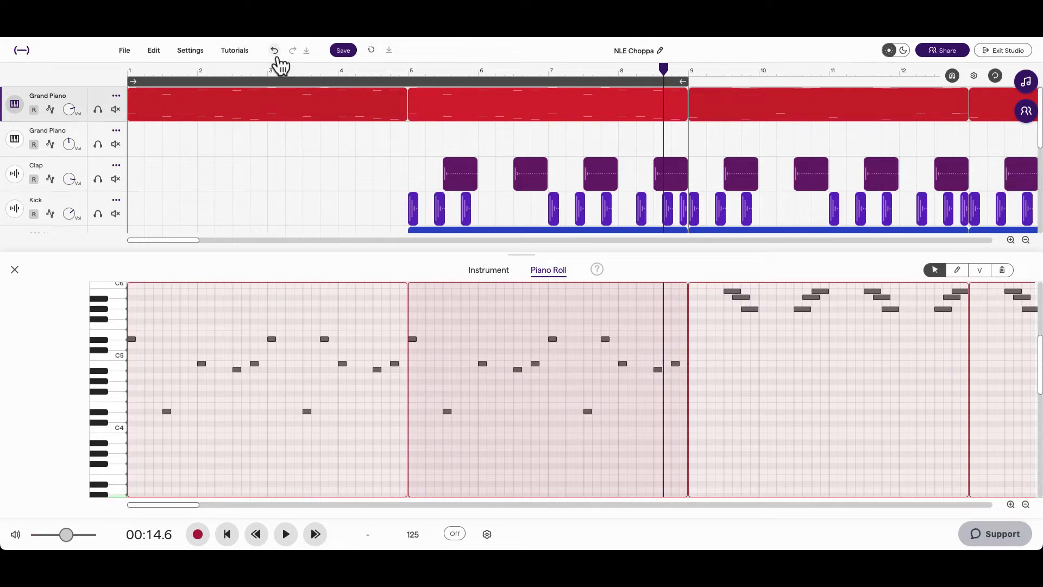
click(277, 54)
click(277, 55)
click(276, 55)
click(276, 54)
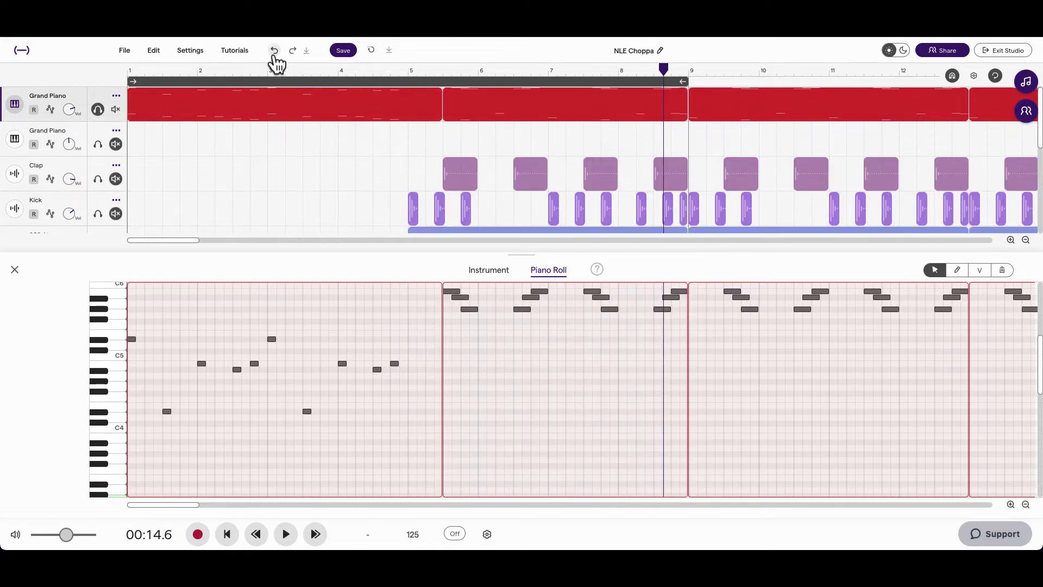
click(276, 54)
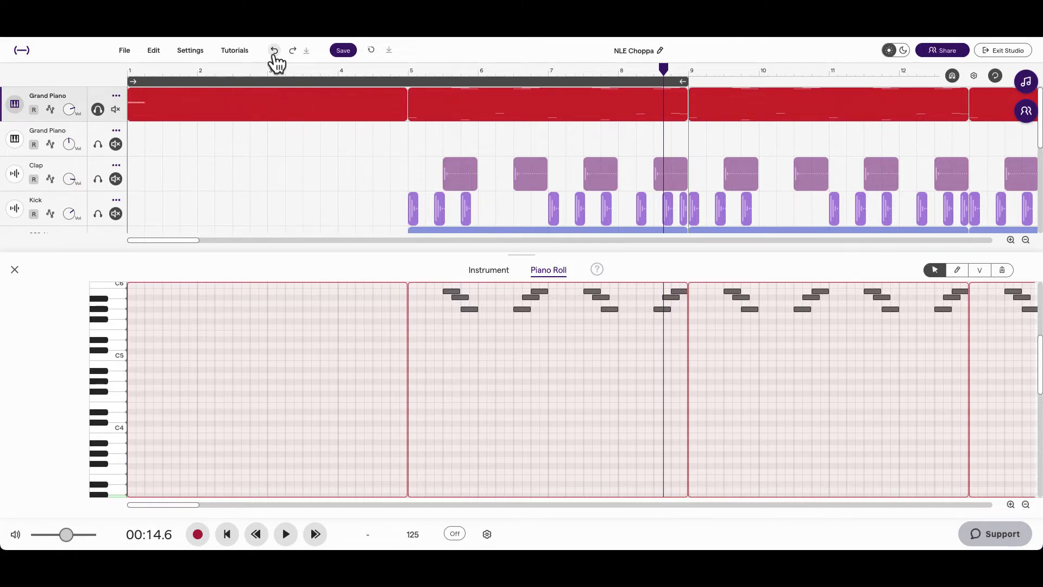
click(276, 55)
click(276, 54)
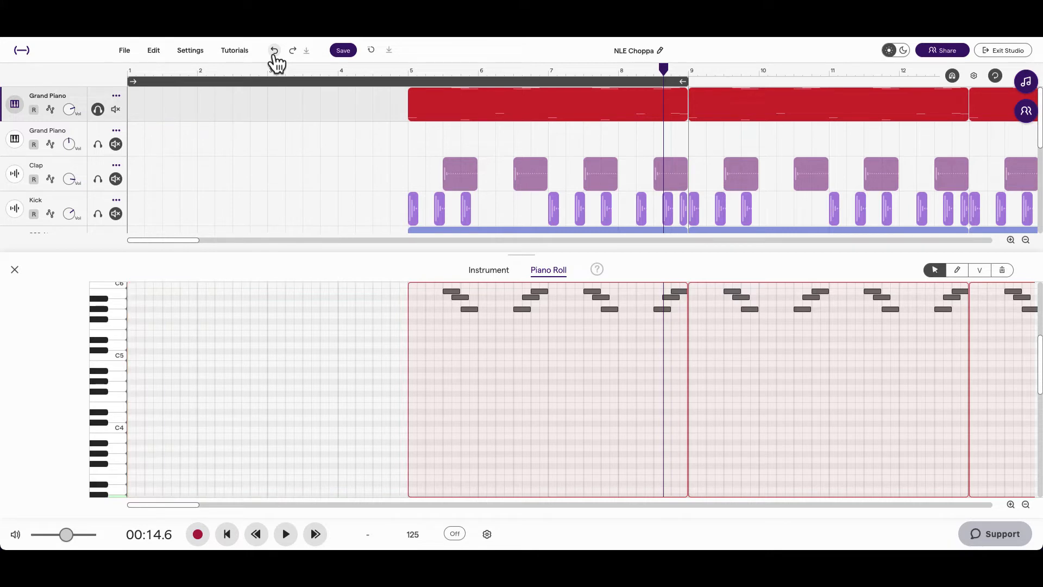
click(276, 54)
Solo the second Grand Piano track alongside the first one and close the editor
click(242, 174)
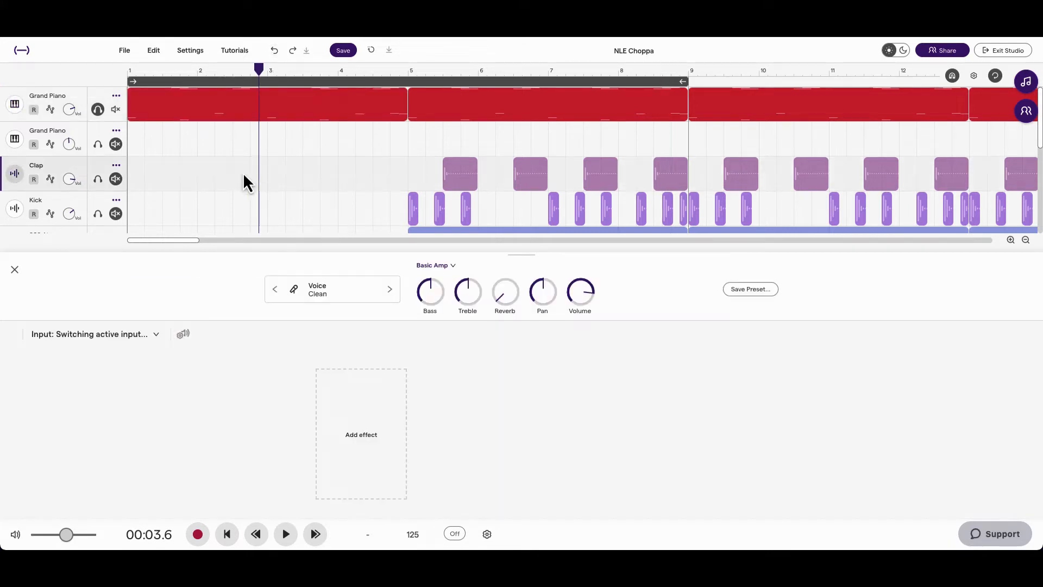
click(99, 144)
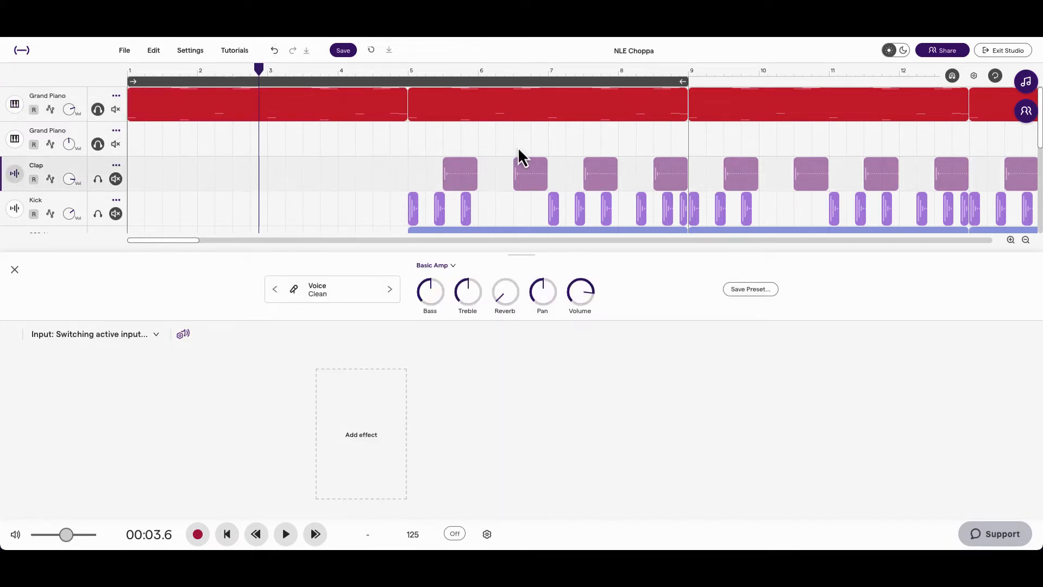
click(15, 271)
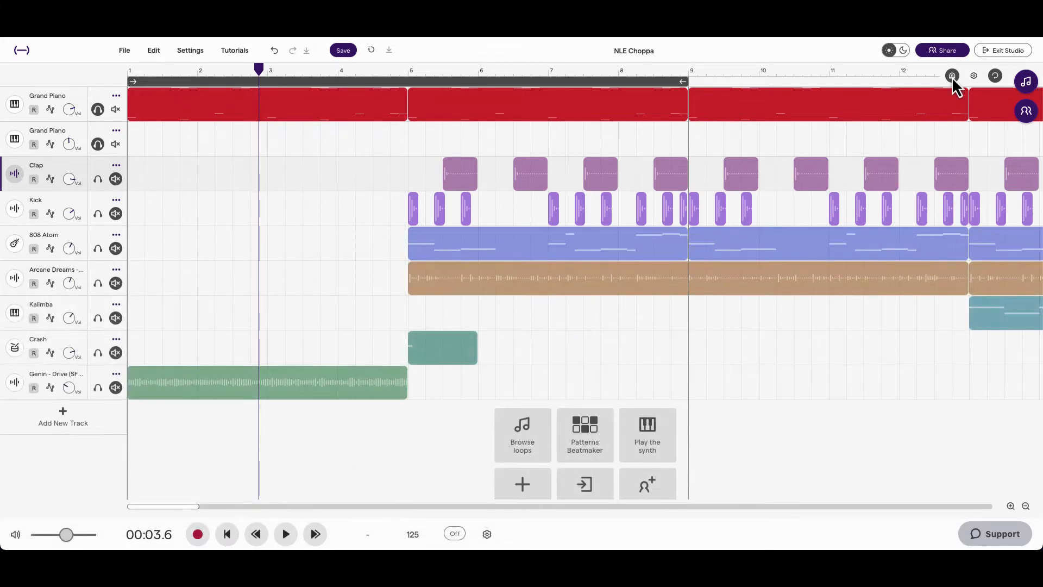
Turn off looping and play both Grand Piano tracks together from the second track's first region at bar 21
click(1025, 505)
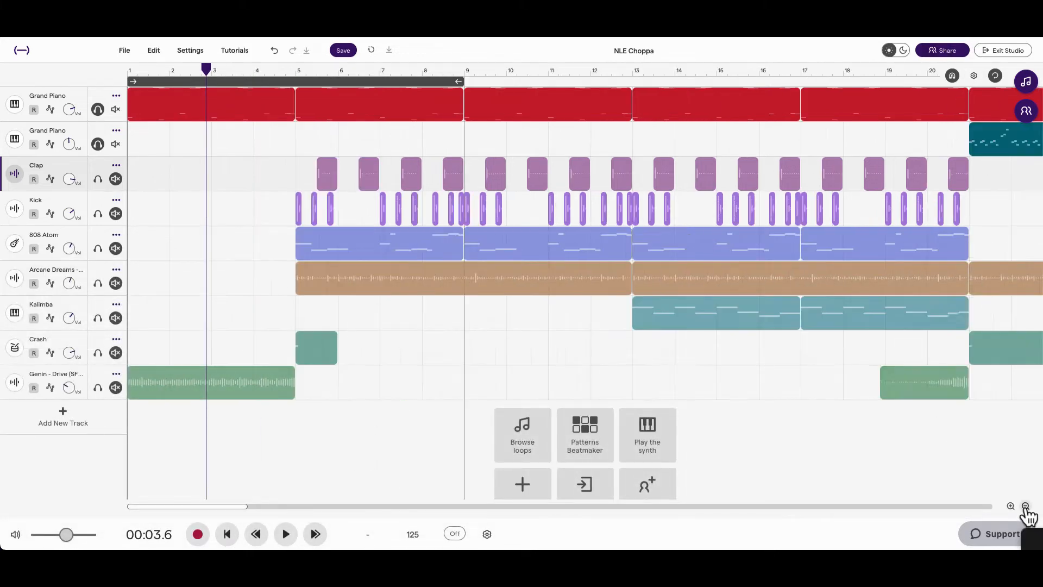
click(1026, 505)
click(1026, 505)
click(431, 145)
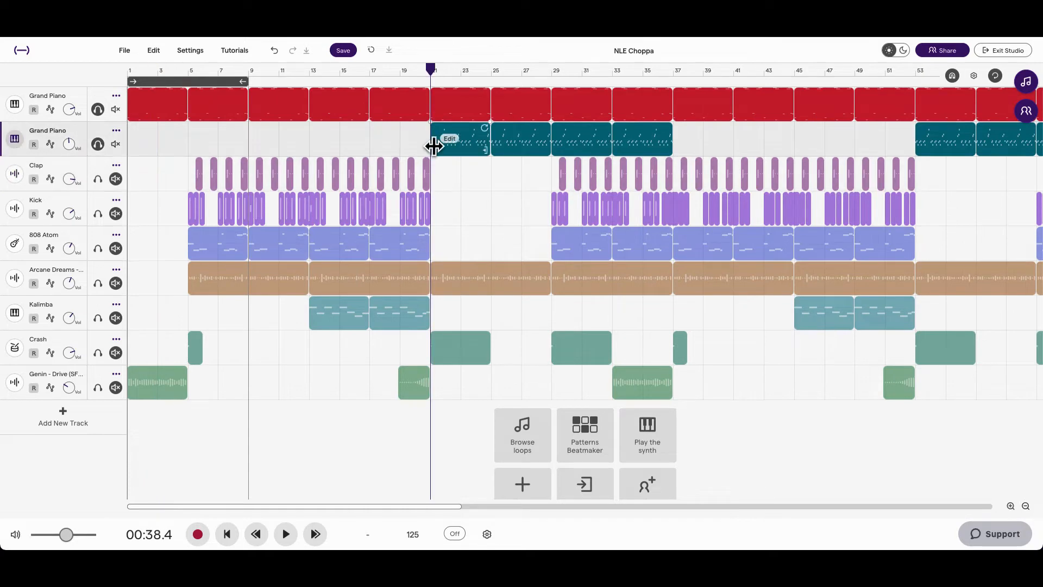
key(space)
key(space)
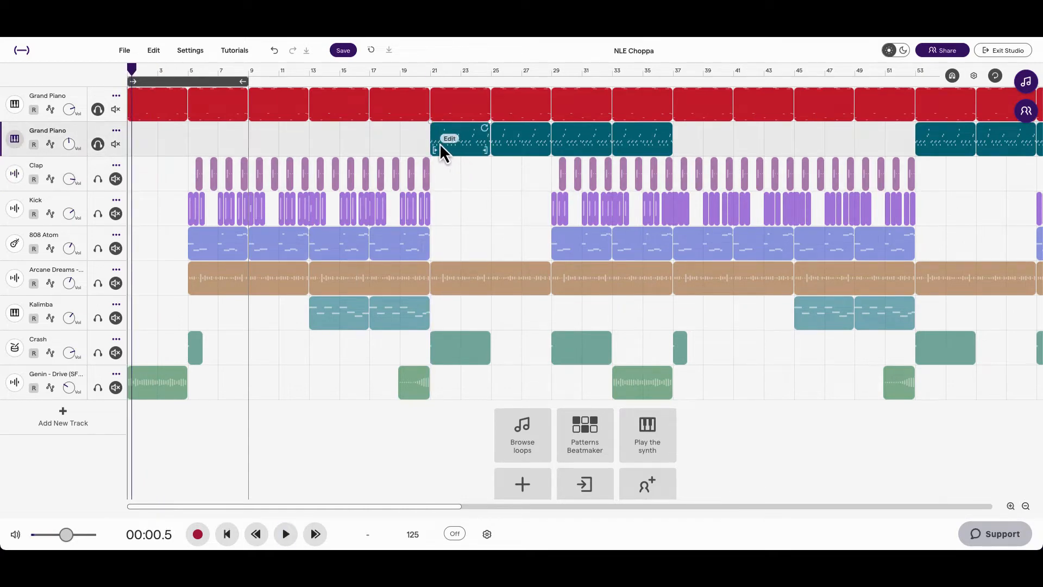
click(433, 70)
key(space)
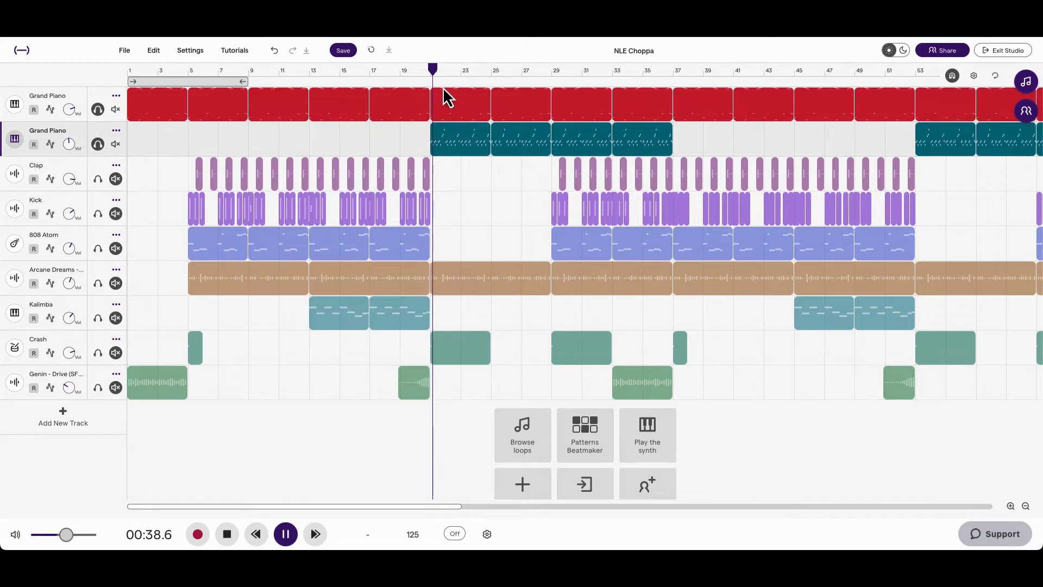
Open the second Grand Piano track's bar 21 region in the piano roll, pause playback, and bring its opening notes into view
right_click(451, 144)
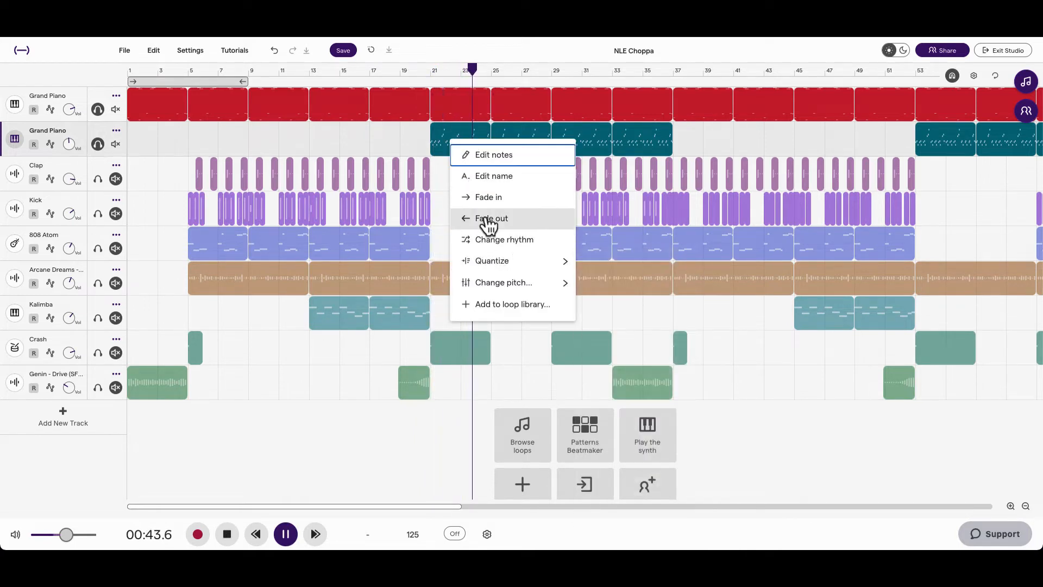
click(442, 138)
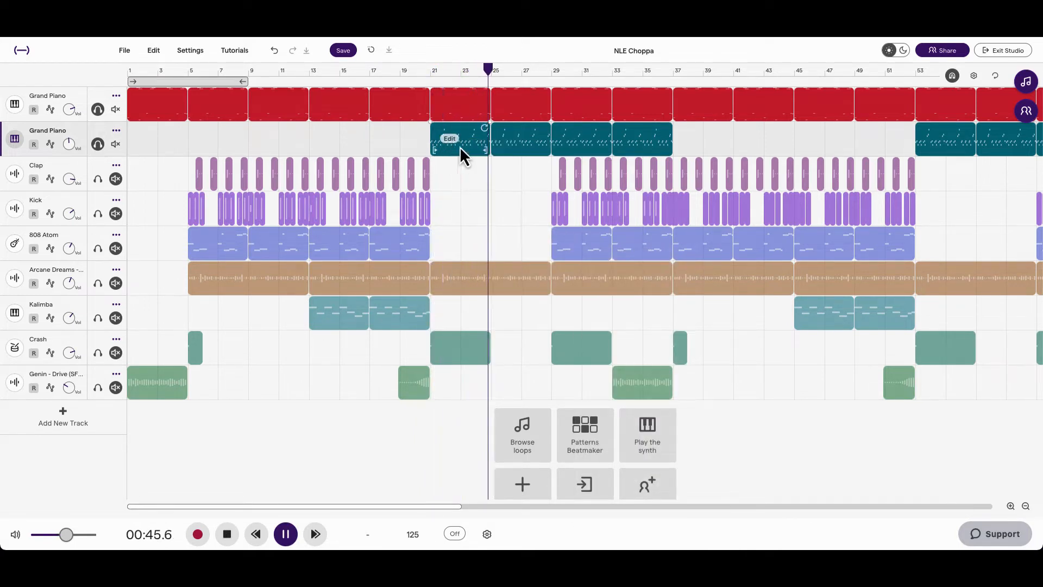
right_click(451, 142)
click(469, 148)
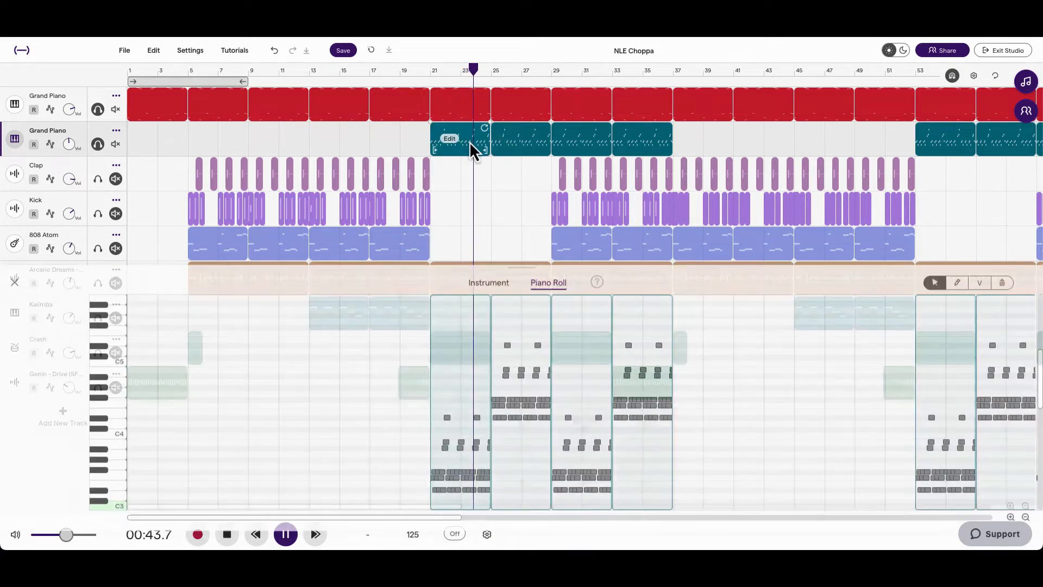
click(1010, 505)
click(1011, 505)
click(1010, 505)
click(1010, 505)
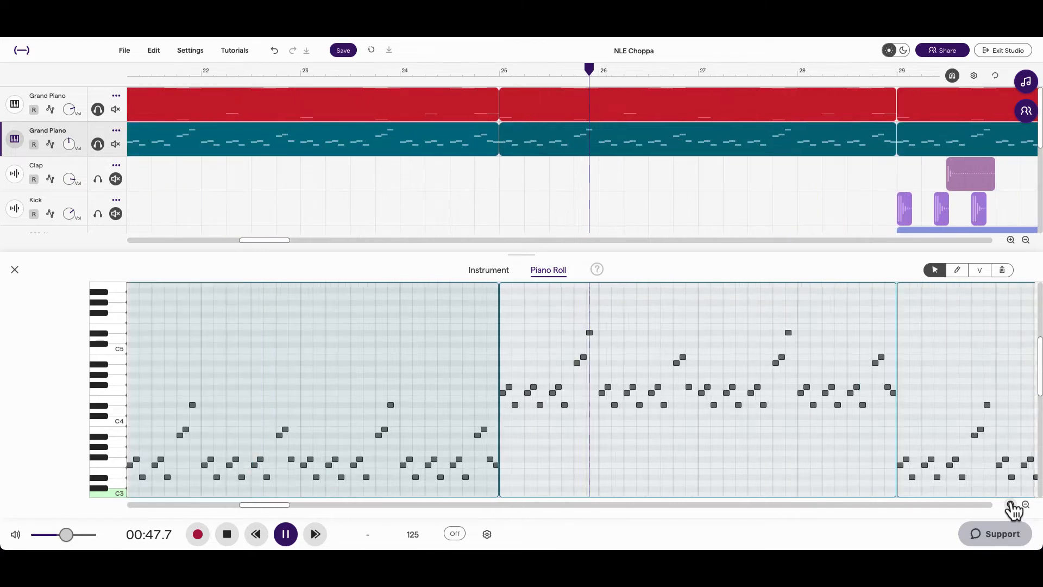
key(space)
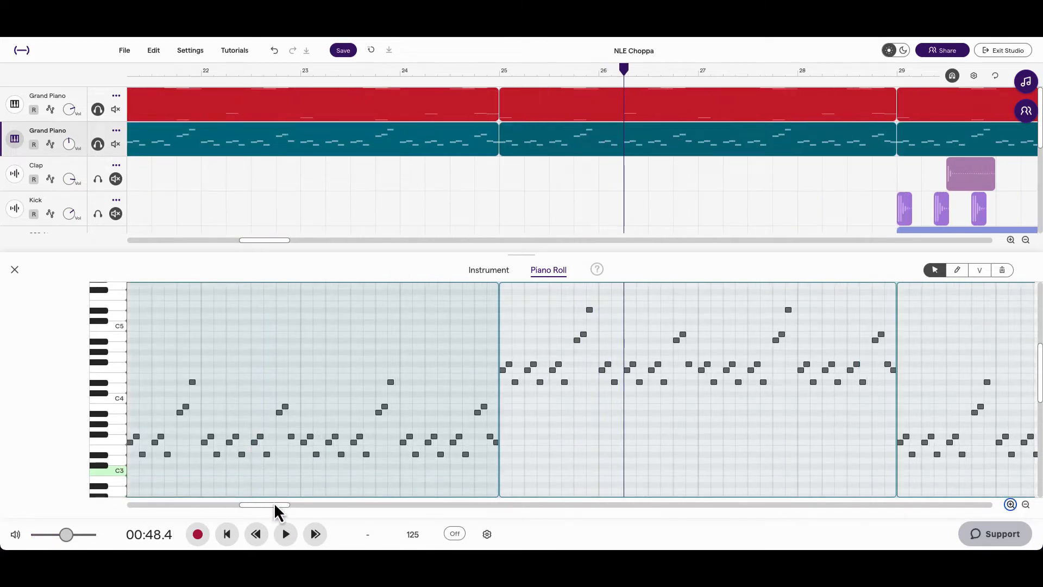
drag(274, 504, 268, 504)
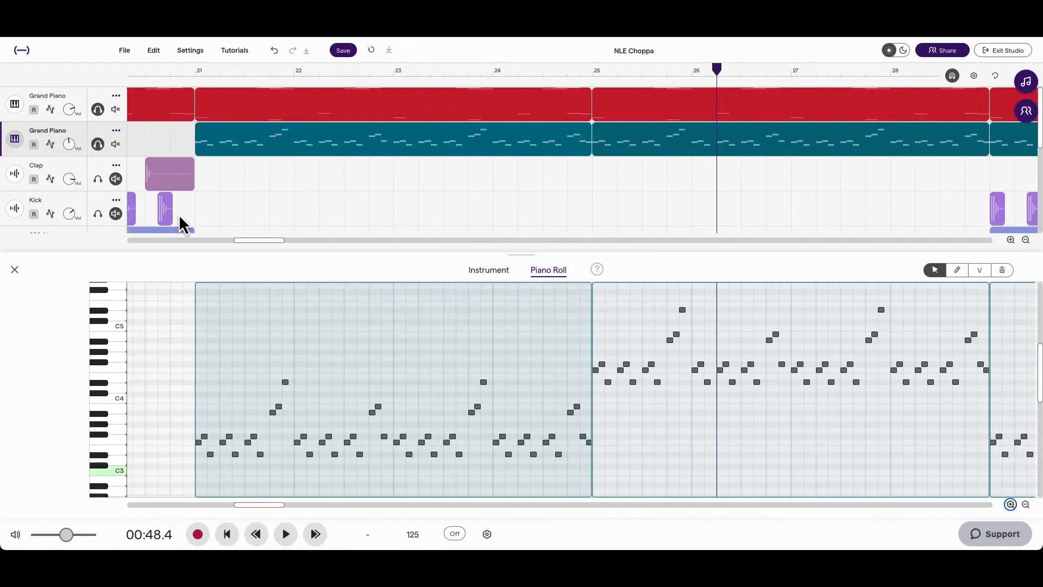
Audition the low piano keys used by the second Grand Piano part and play its opening notes from bar 21
click(103, 439)
click(103, 455)
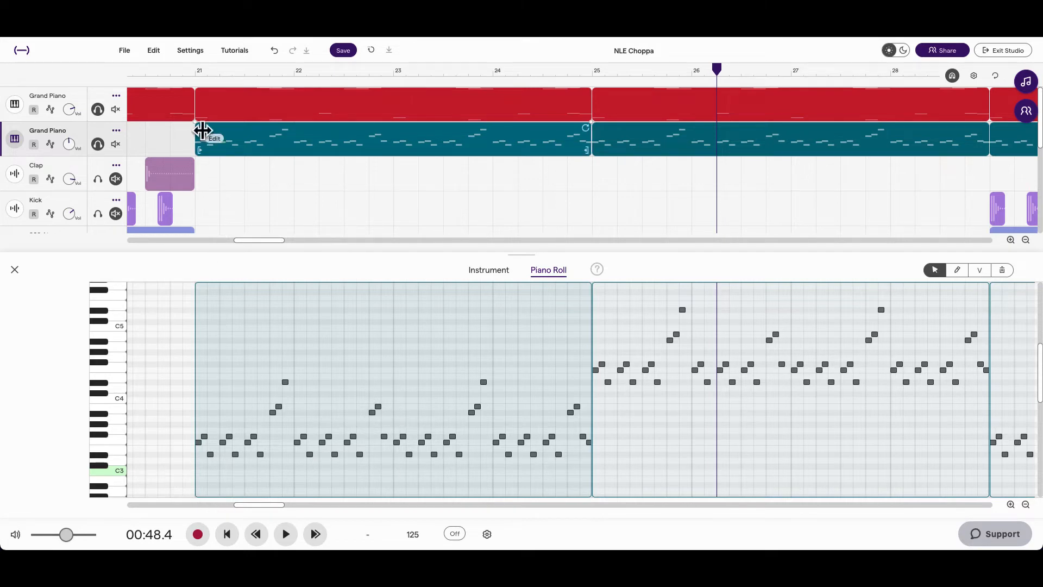
click(197, 72)
click(285, 534)
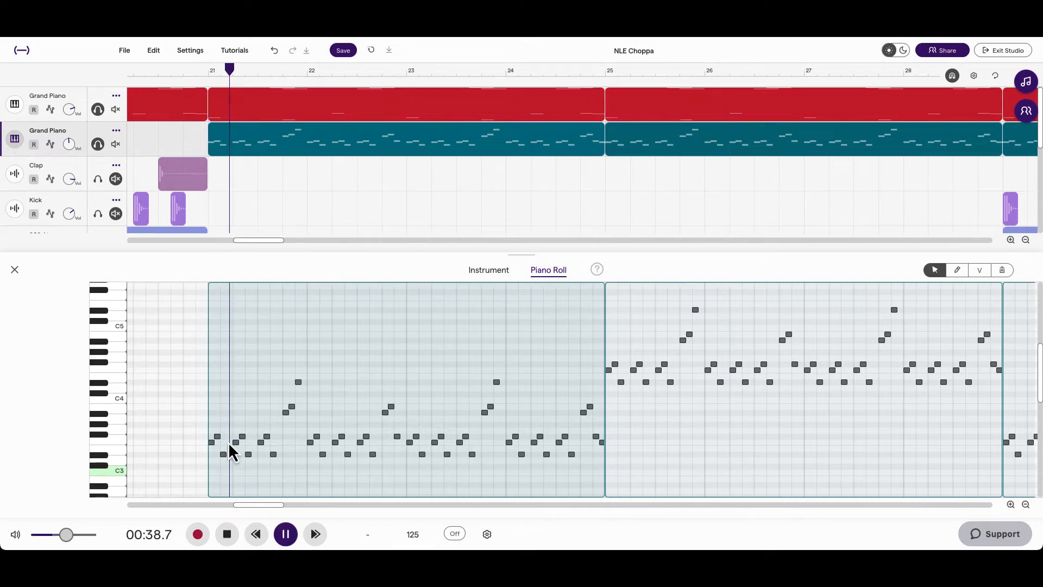
key(space)
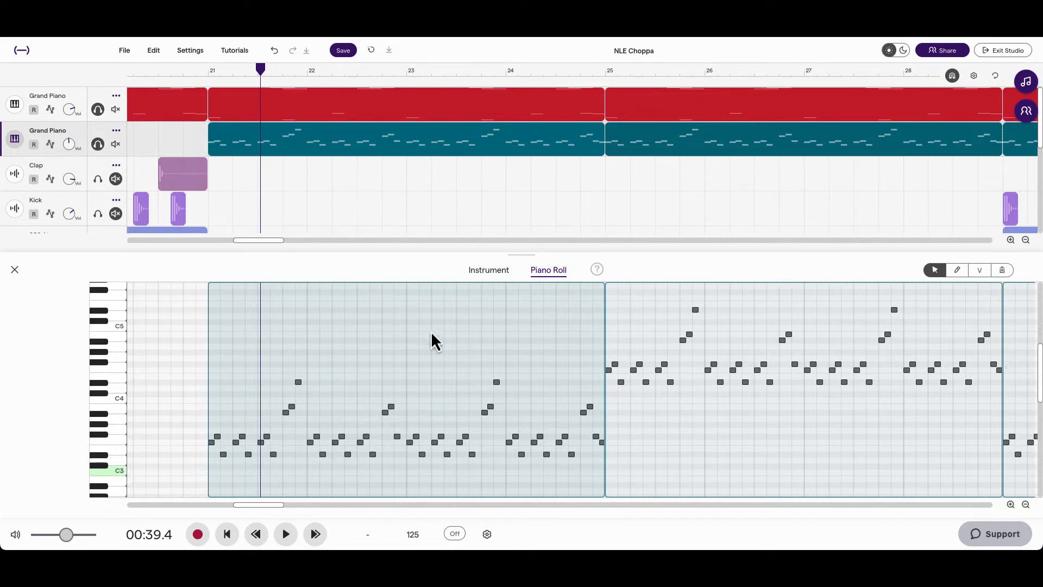
Play both Grand Piano parts from bar 21 into the higher region at bar 25, pause, and close the piano roll
mouse_move(213, 70)
mouse_down()
mouse_move(241, 80)
mouse_move(230, 74)
mouse_up()
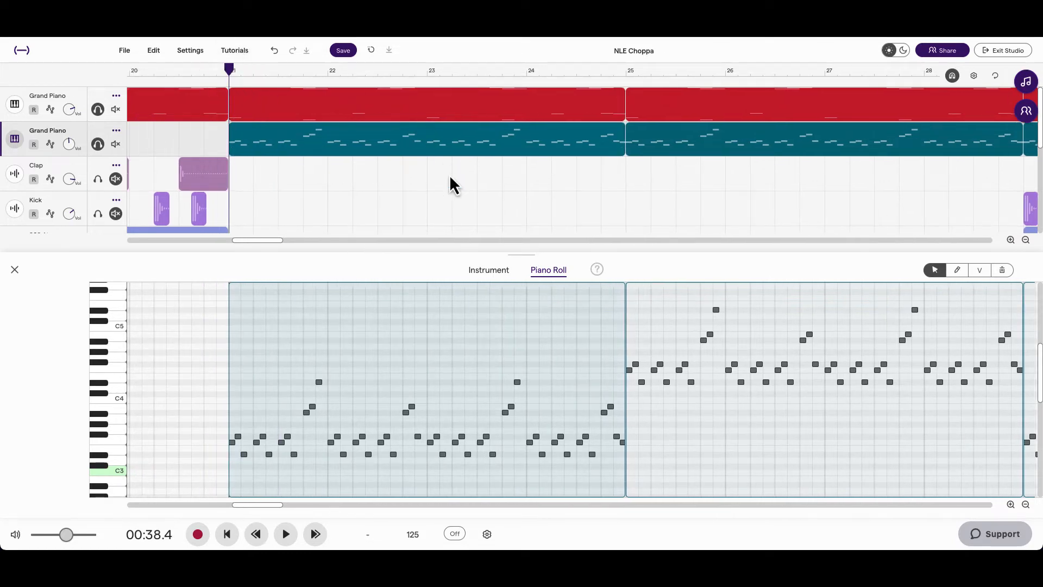
key(space)
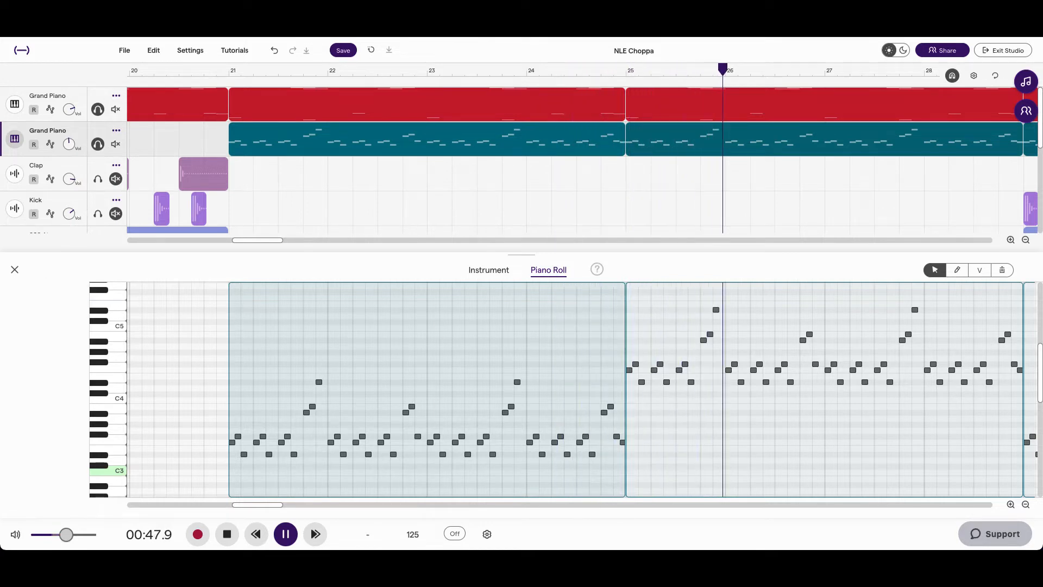
key(space)
click(15, 270)
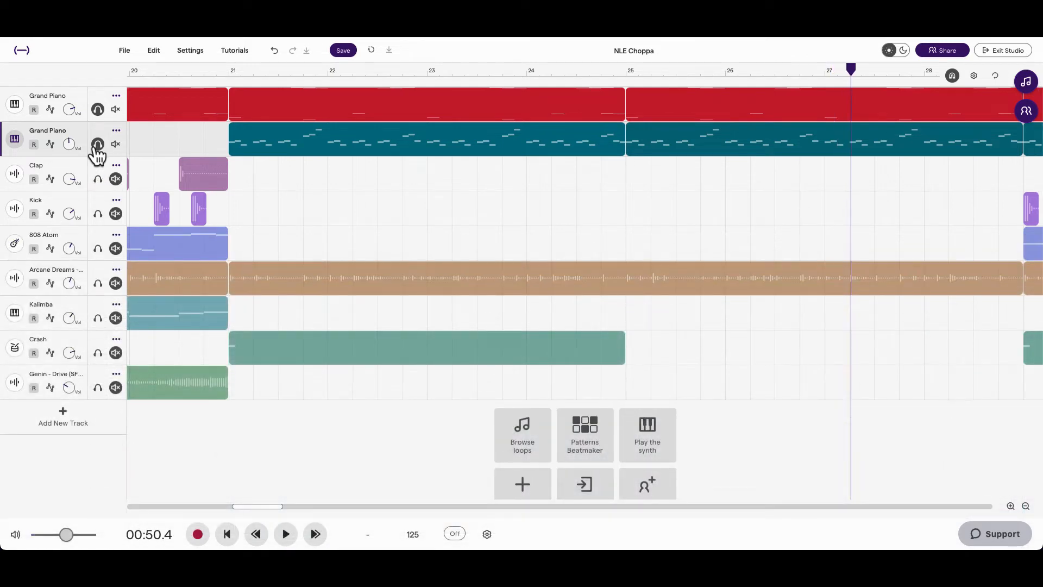
Solo the Clap track along with both pianos and play the beat from bar 5
click(99, 179)
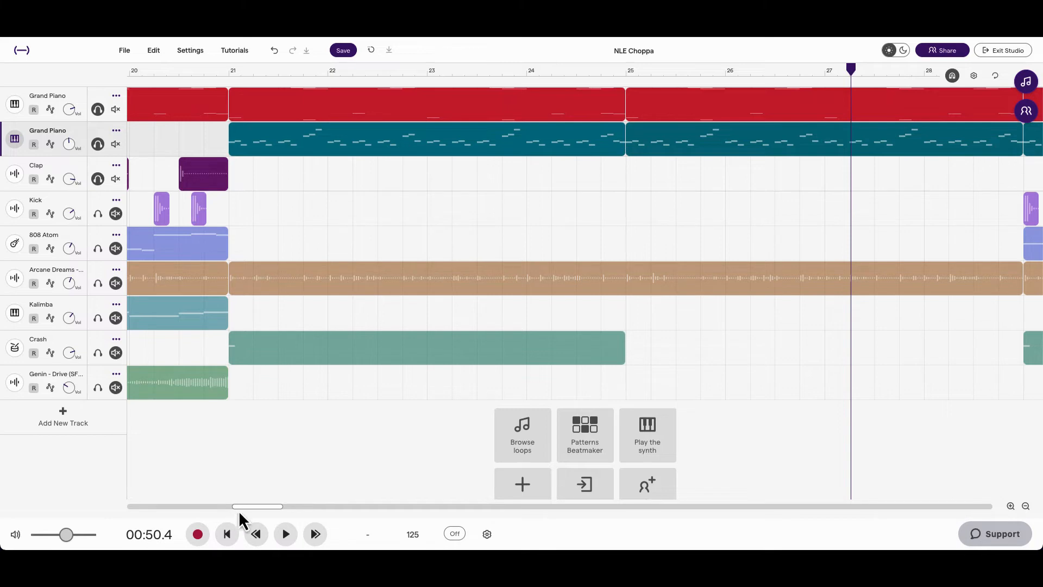
drag(239, 510, 163, 500)
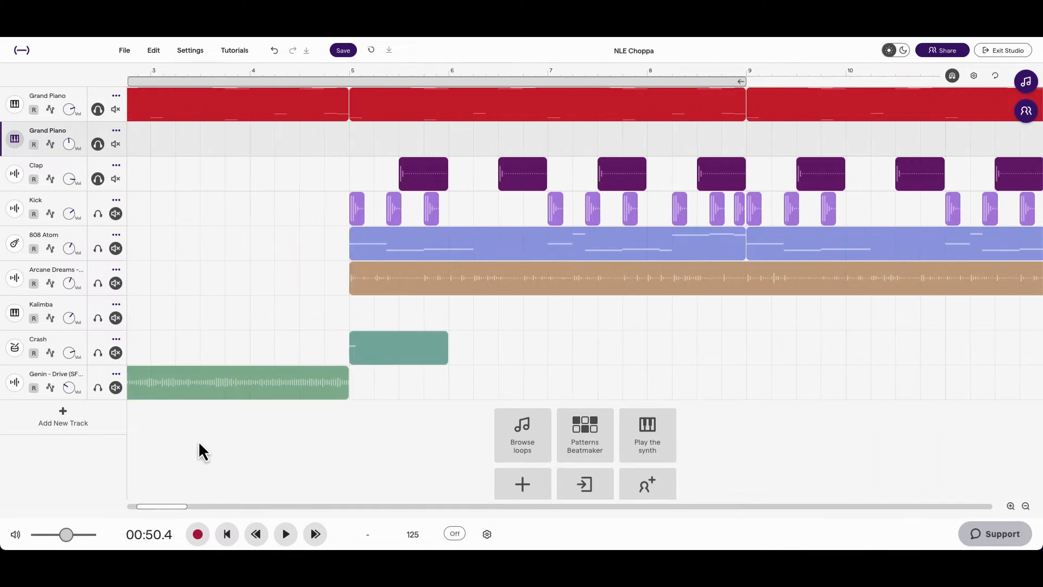
click(346, 144)
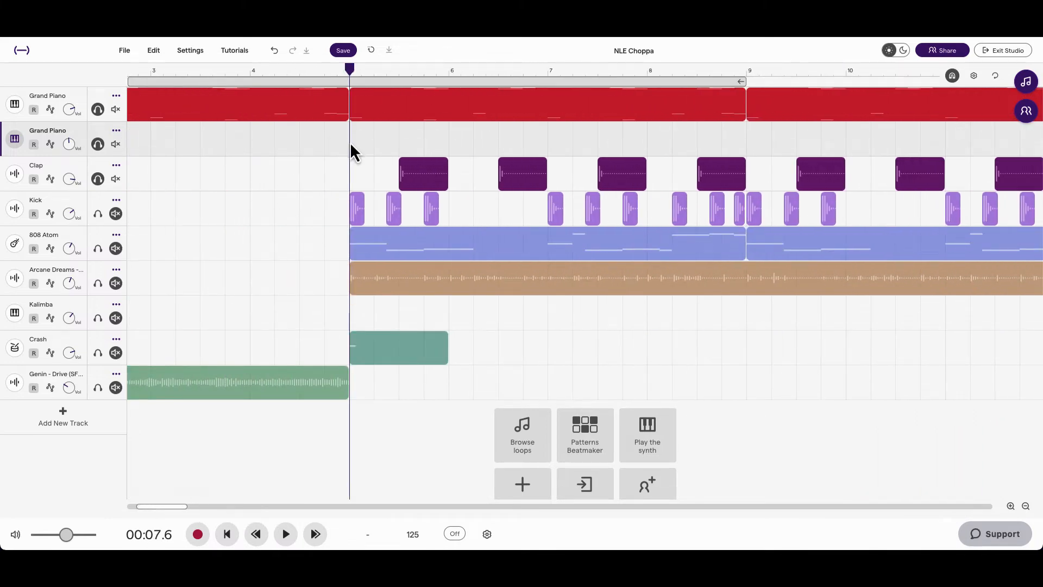
key(space)
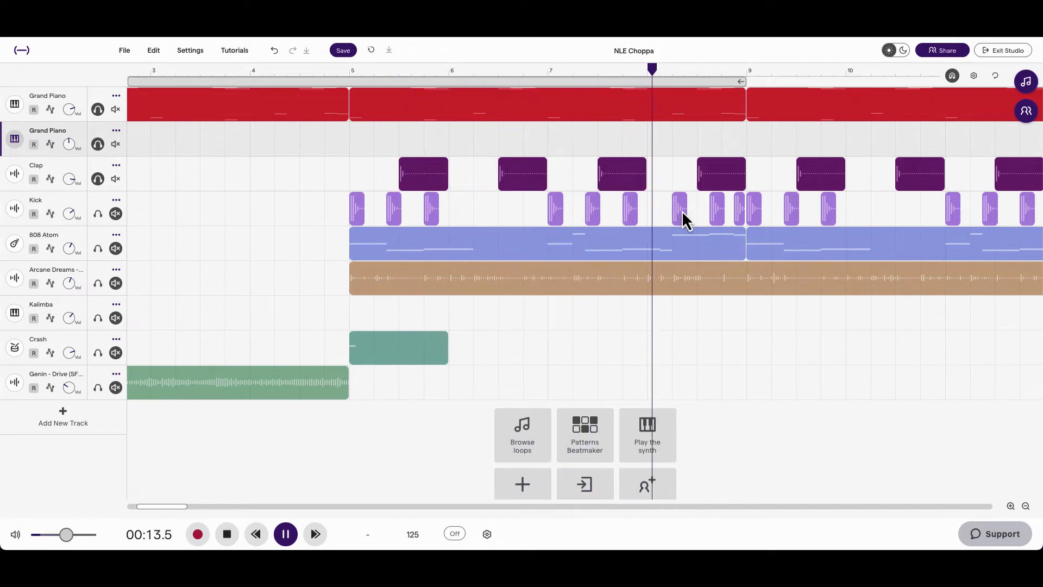
key(space)
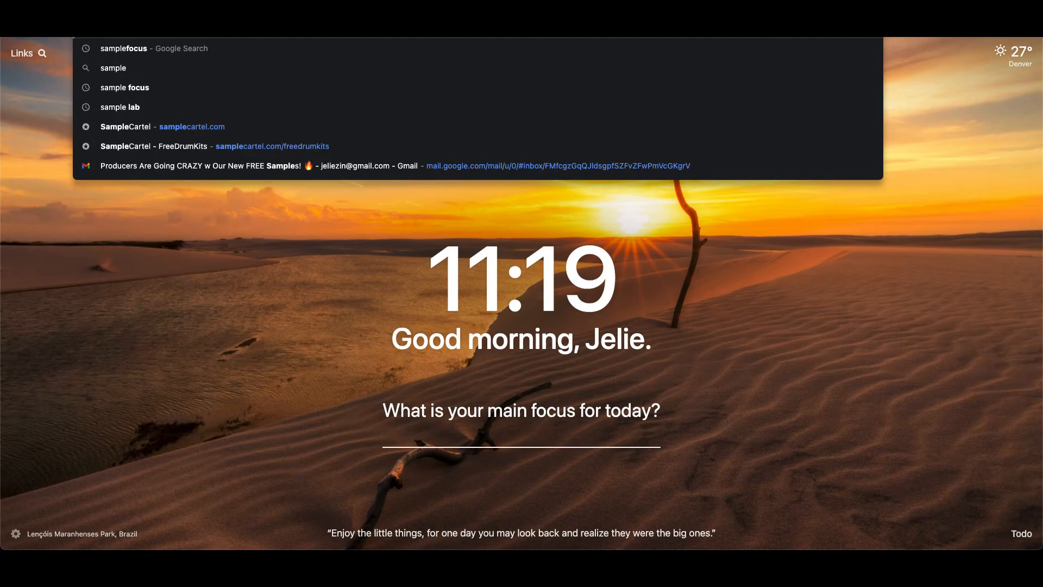
Switch to the Sample Focus website, look over its search and trending sounds, and browse the samples tagged Trap
click(398, 41)
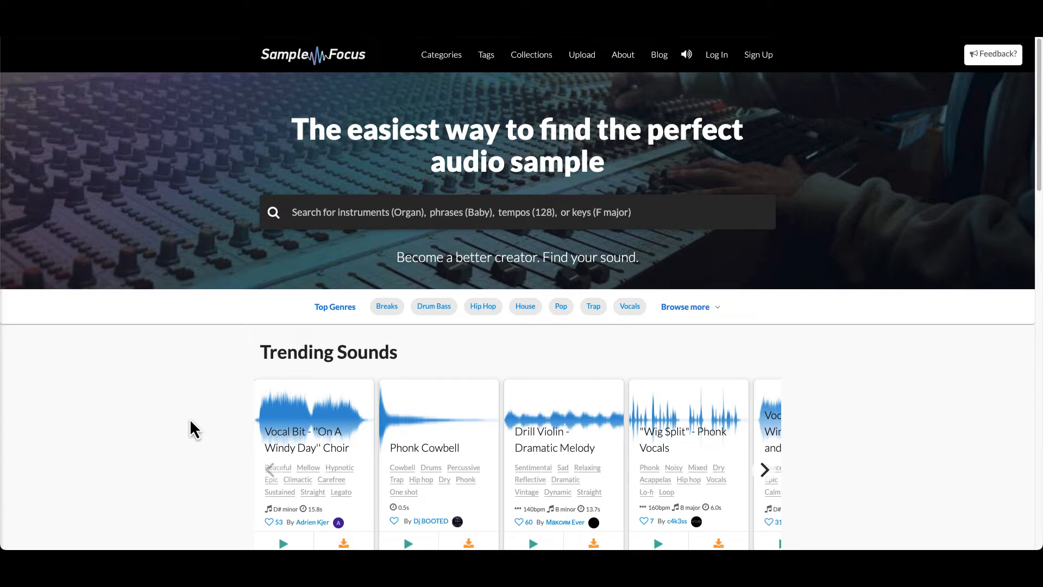
click(328, 220)
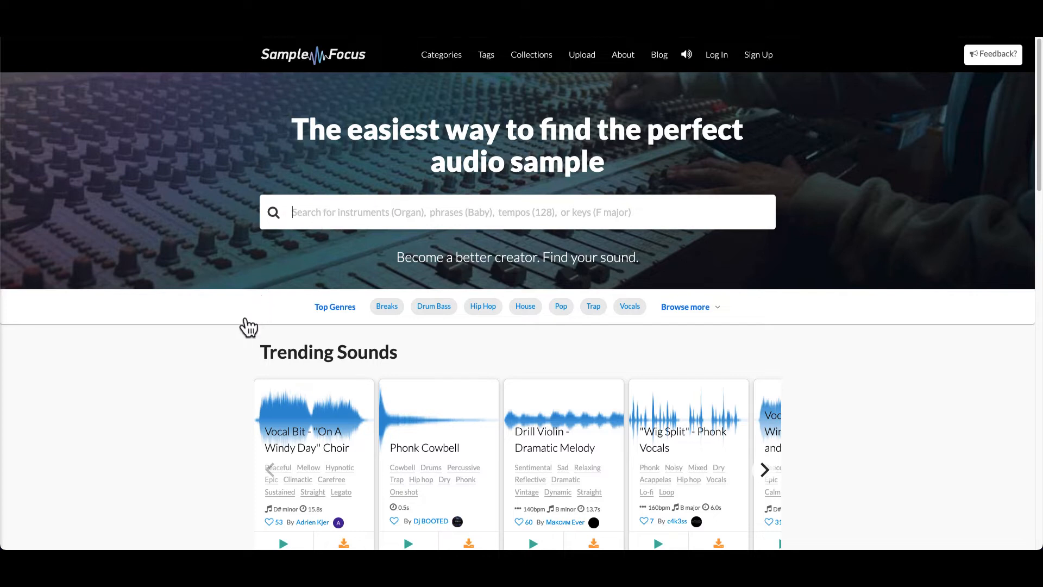
scroll(239, 323, down, 2)
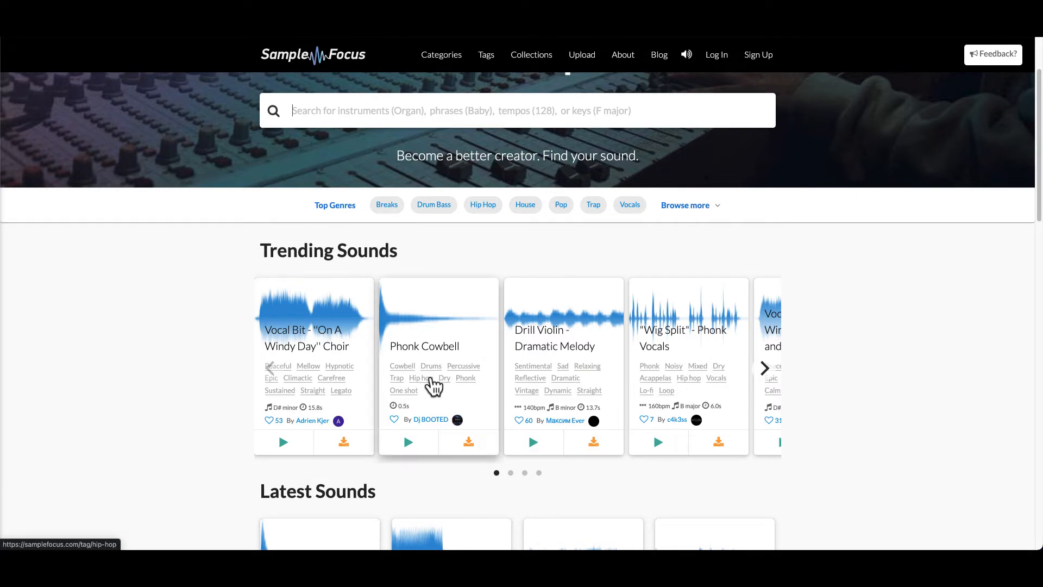
scroll(188, 416, down, 8)
scroll(191, 410, up, 8)
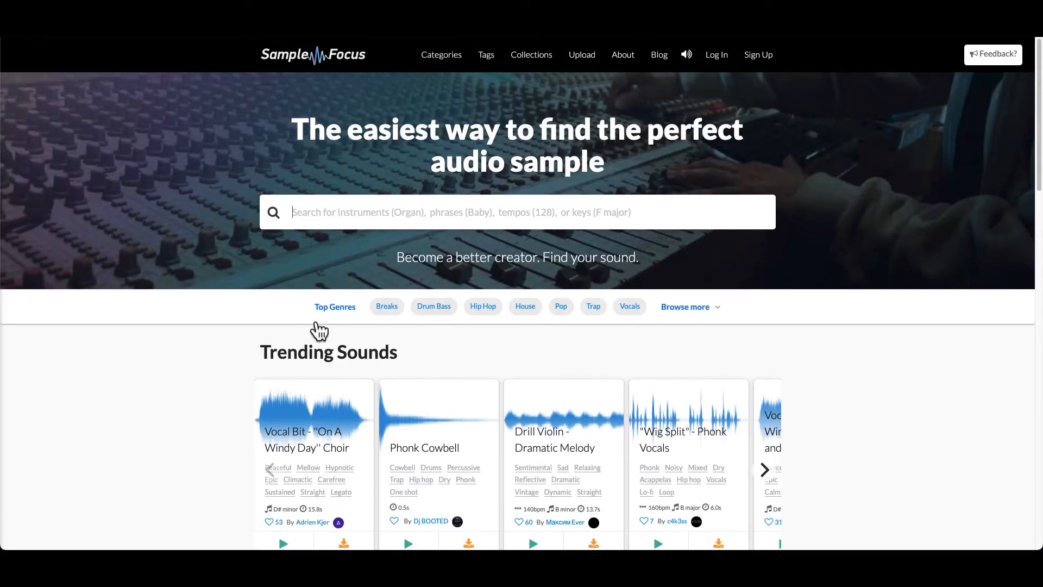
click(594, 309)
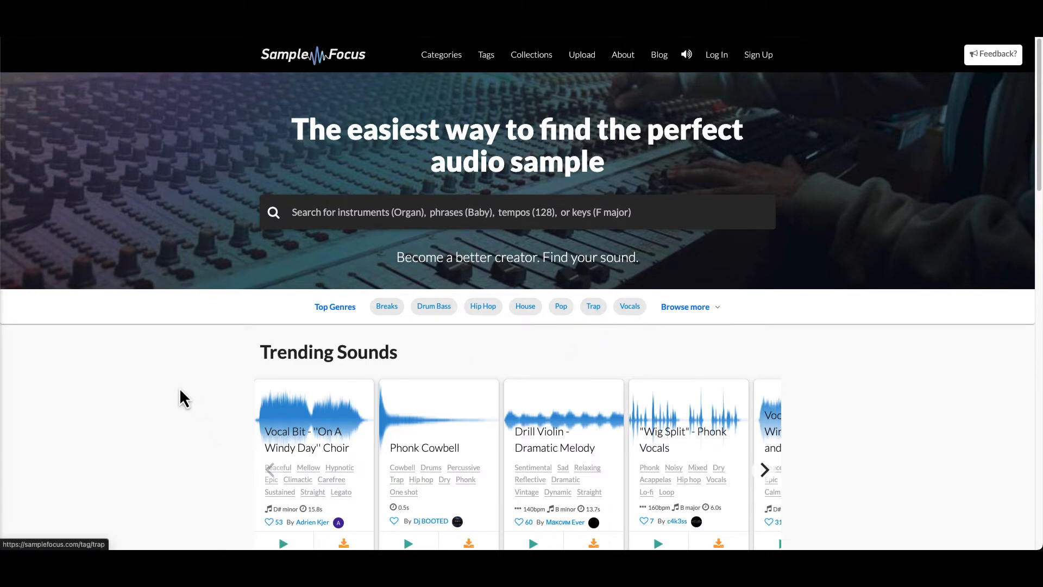
scroll(354, 333, down, 1)
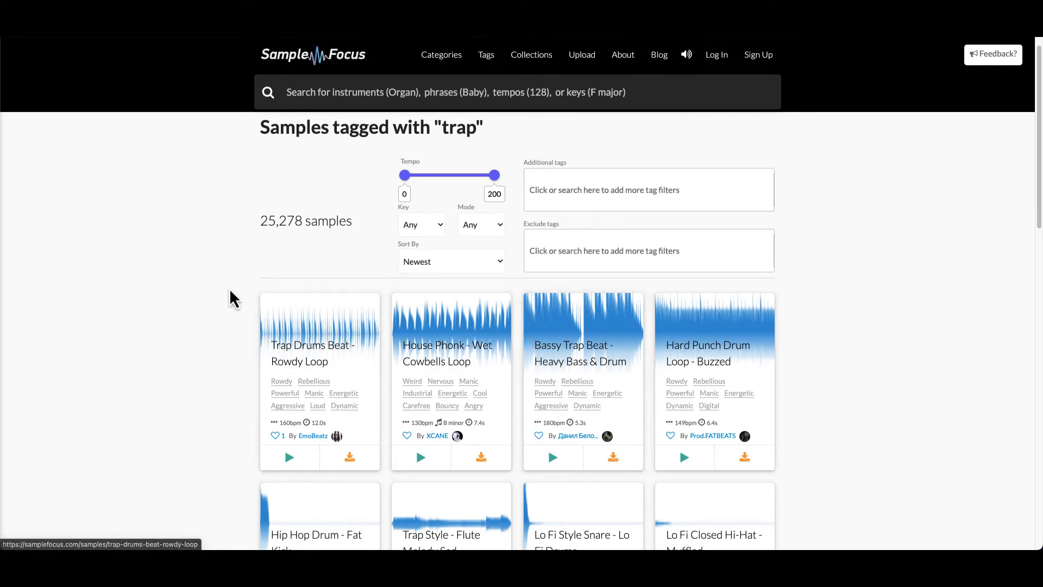
scroll(228, 296, up, 1)
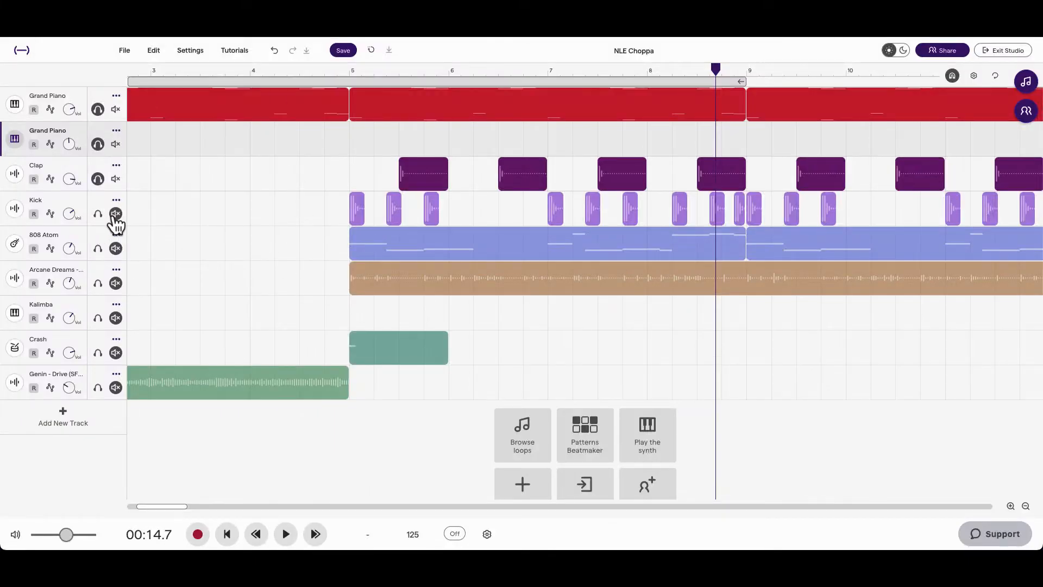
Return to the beat project, solo the Kick track too, and play the soloed tracks from bar 5 into bar 9
click(97, 213)
click(349, 219)
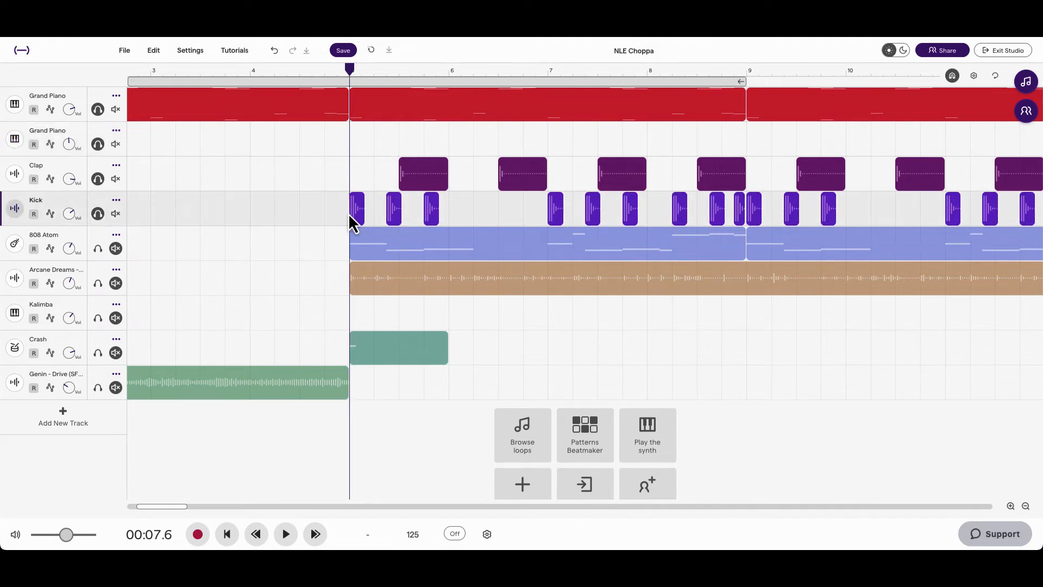
key(space)
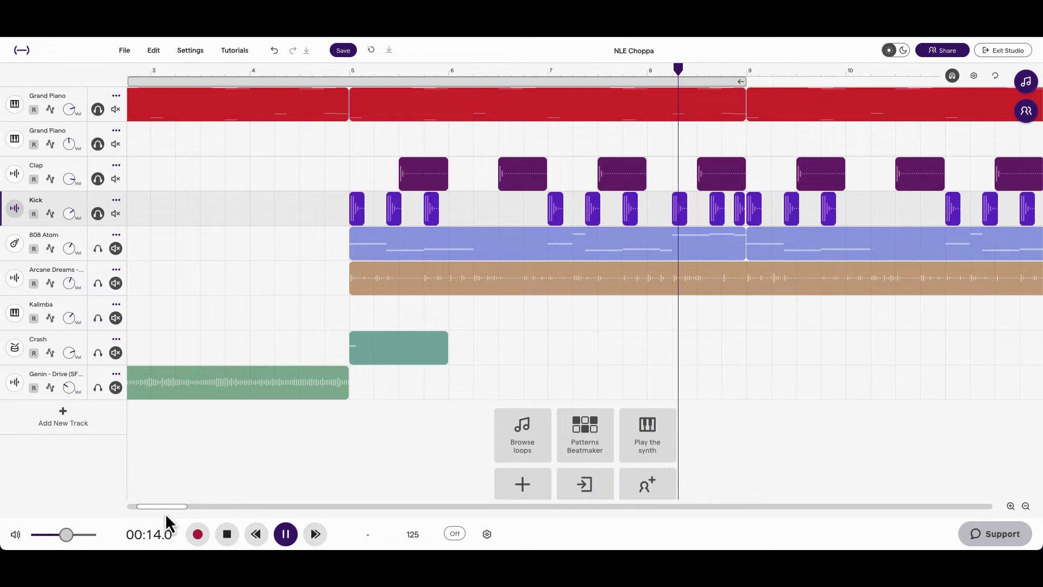
key(space)
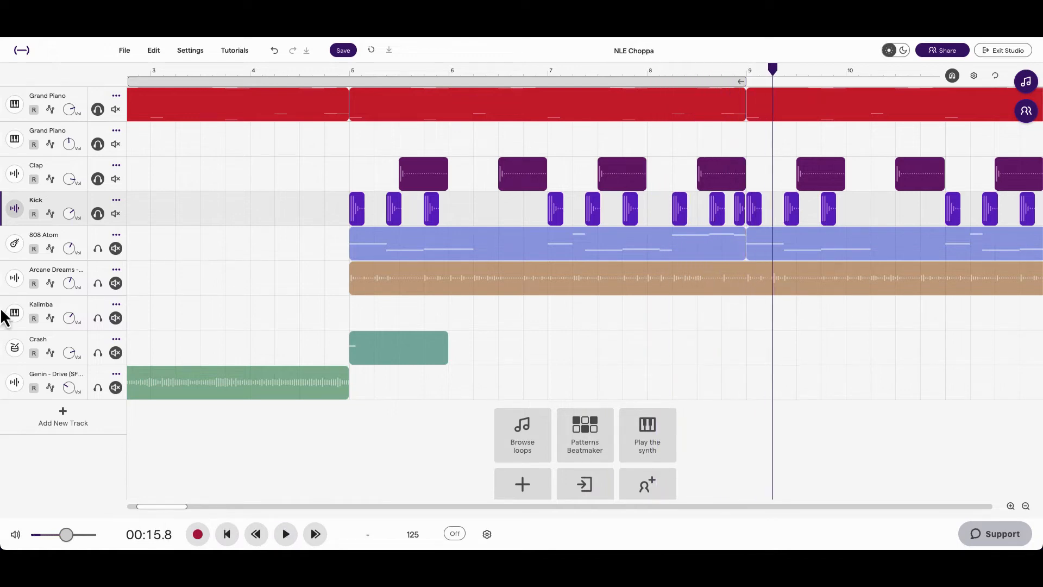
Solo the 808 Atom track with the playhead at bar 5 and view its preset in the Guitar and Bass 808 list
click(99, 249)
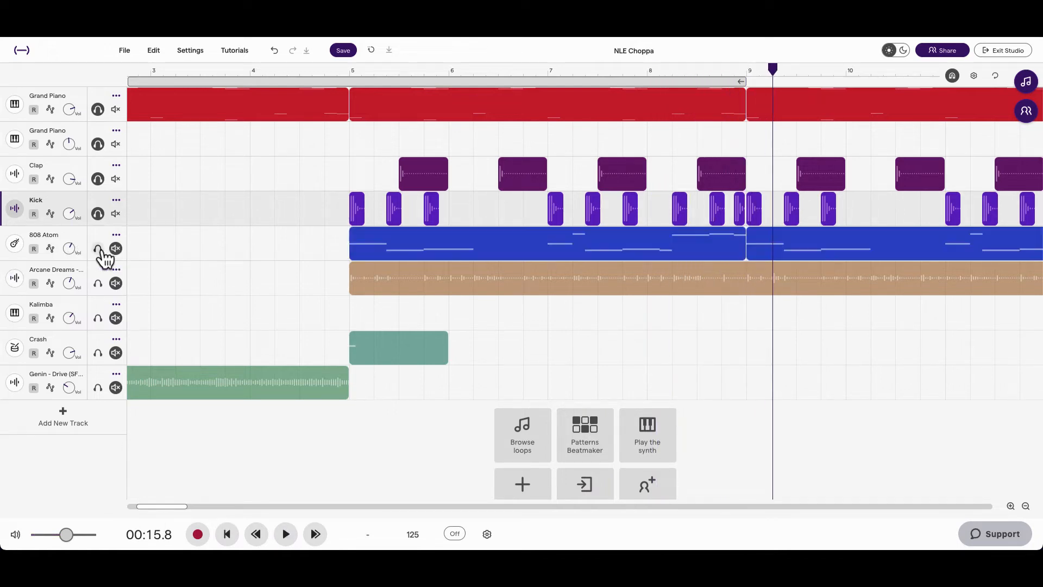
click(342, 259)
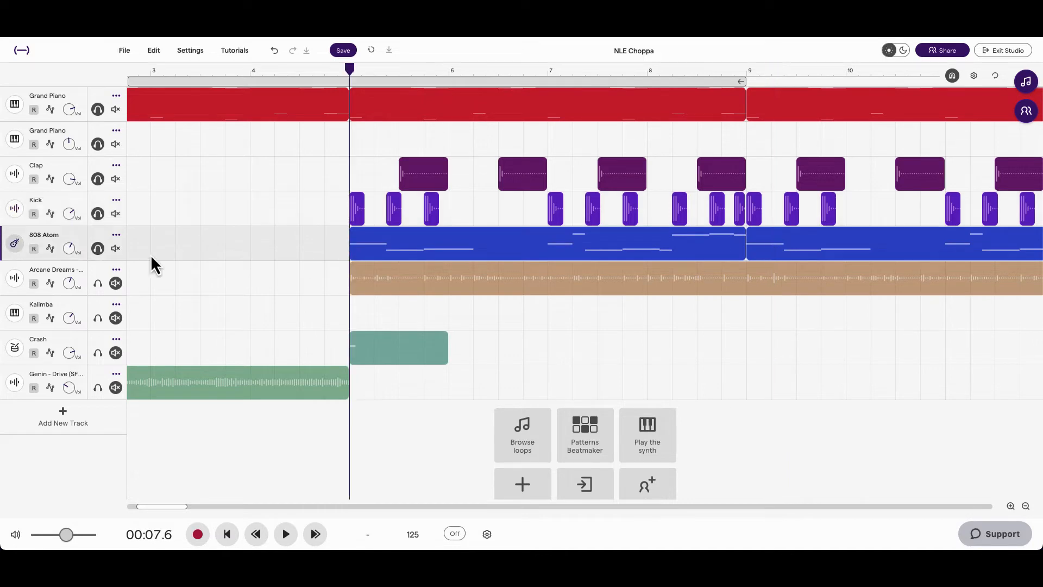
click(15, 246)
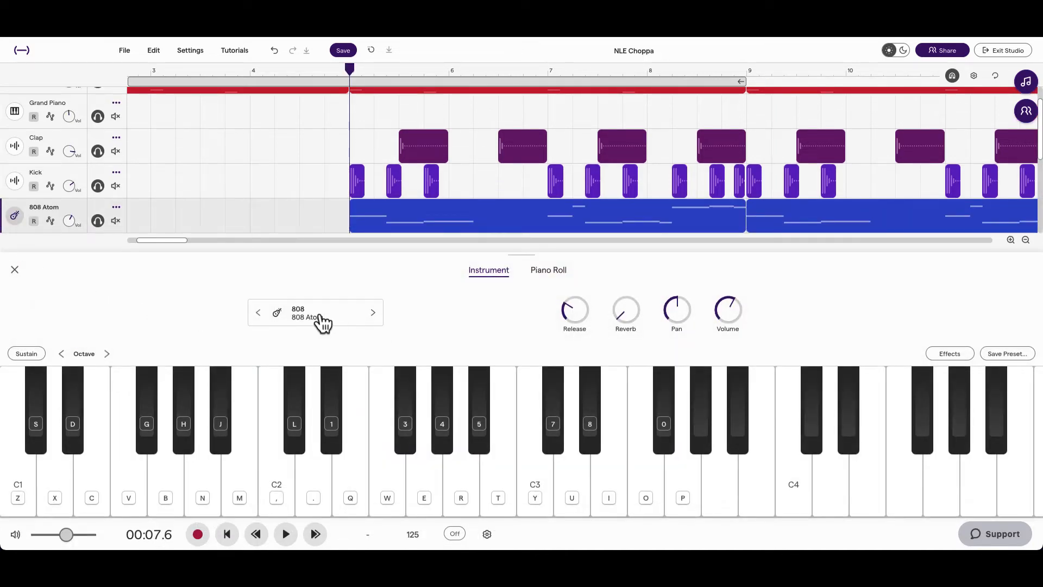
click(322, 321)
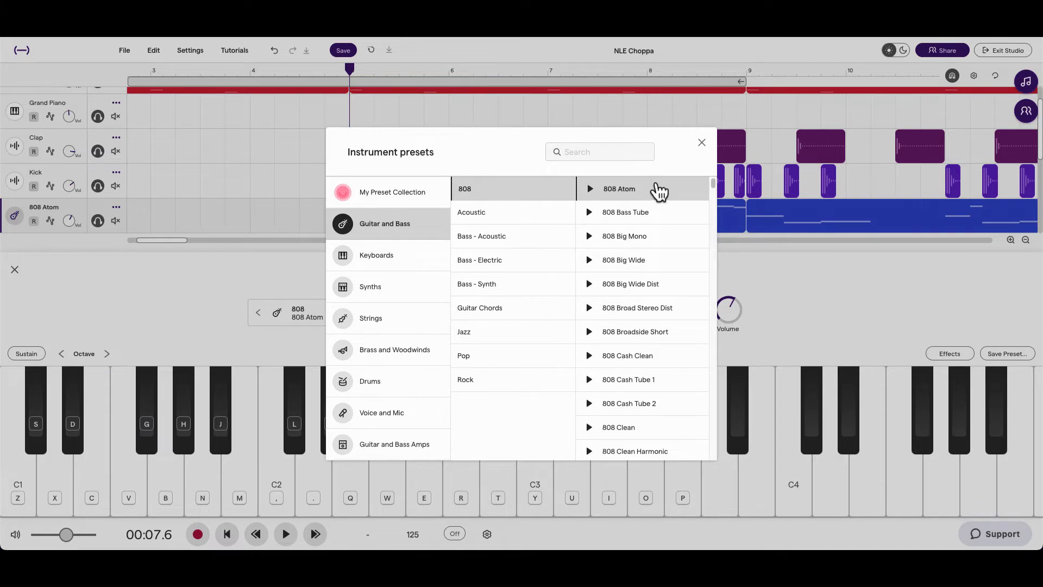
click(701, 143)
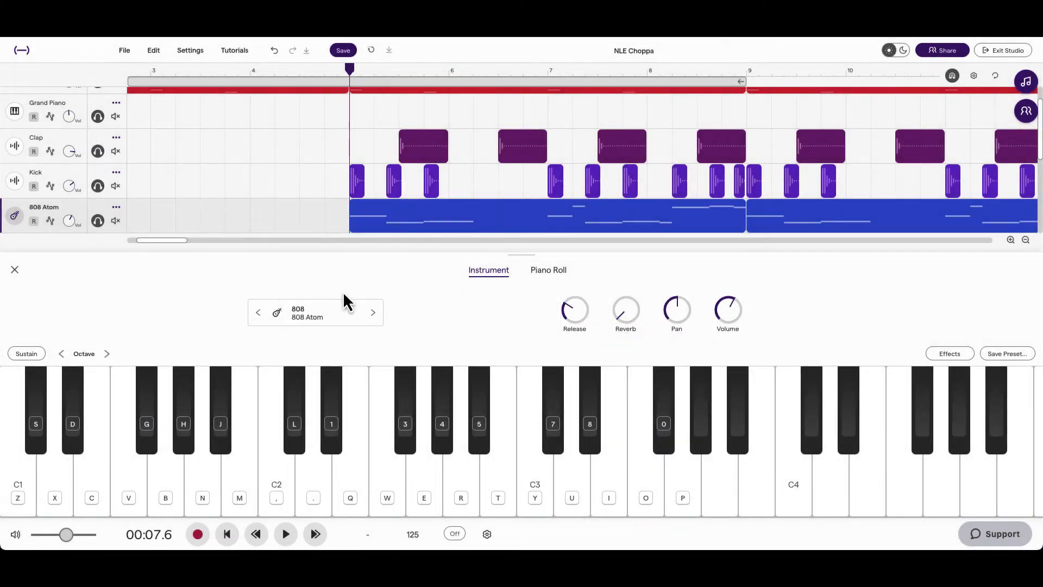
Play the soloed tracks with the 808 from bar 5, close the instrument panel, and pause in bar 7
key(space)
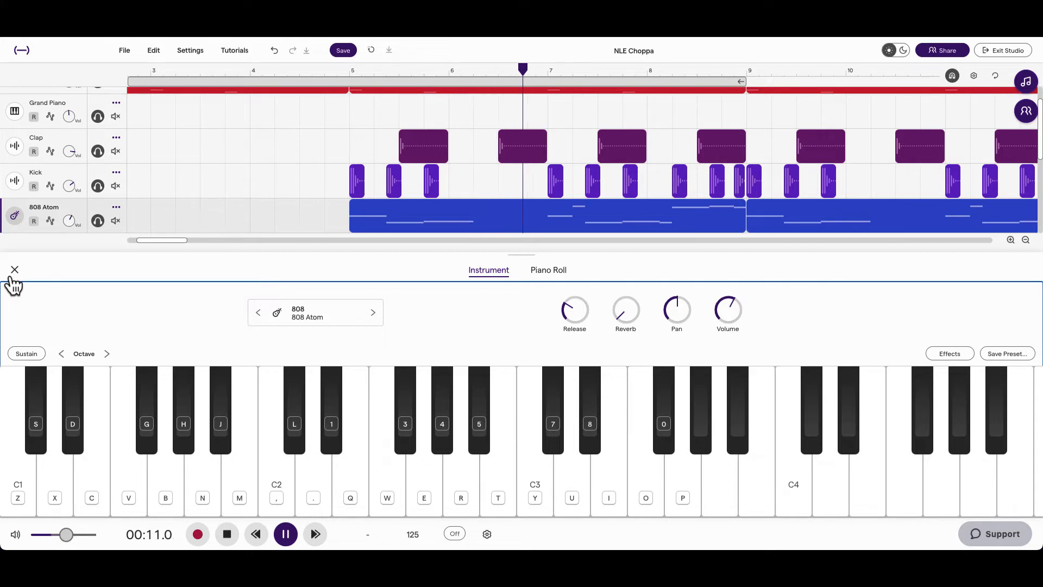
click(15, 270)
key(space)
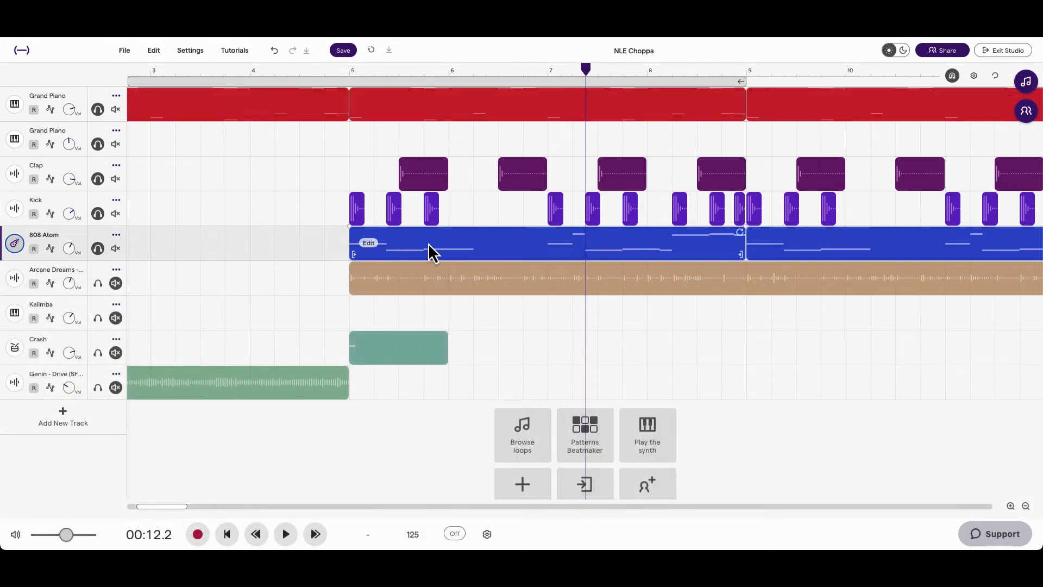
Open the 808 Atom region at bar 5 in the piano roll and play its pattern on into bar 10
double_click(428, 243)
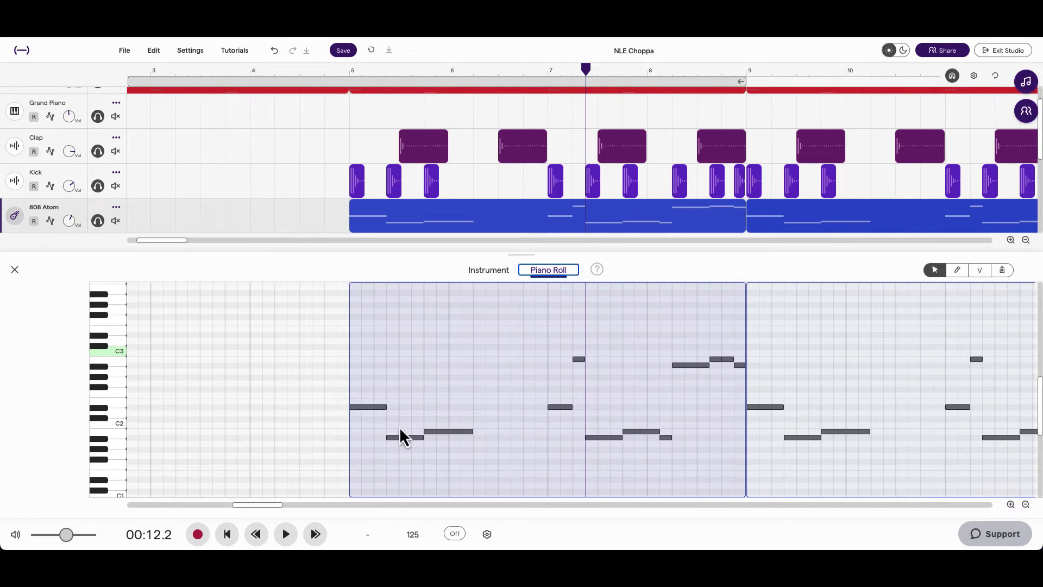
key(space)
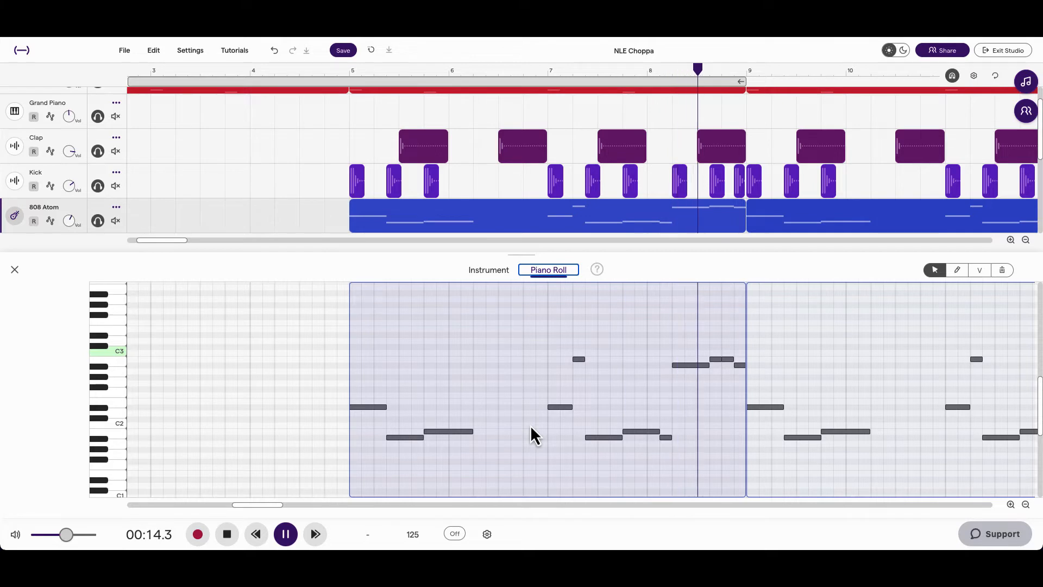
key(space)
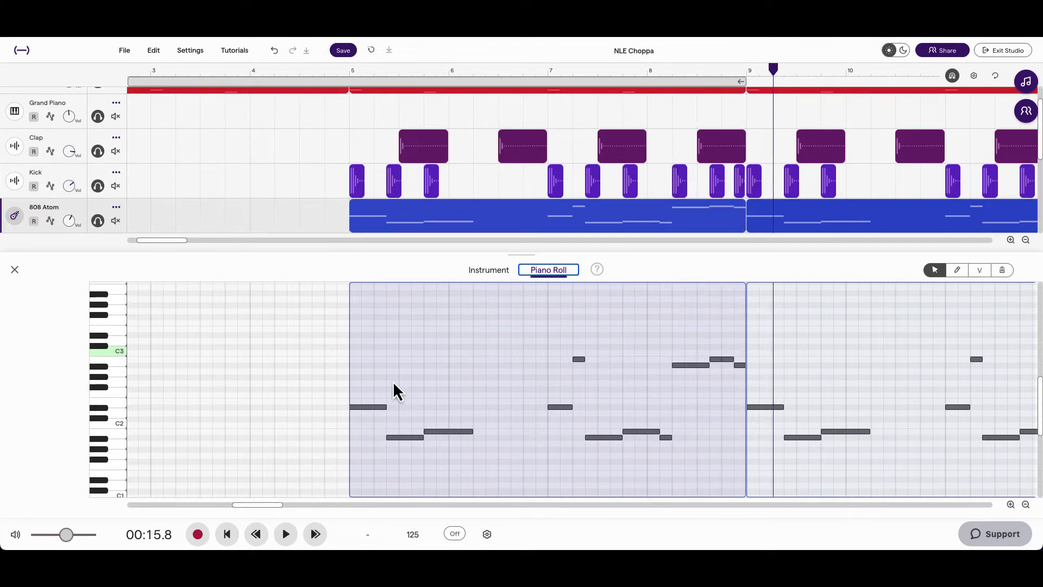
key(space)
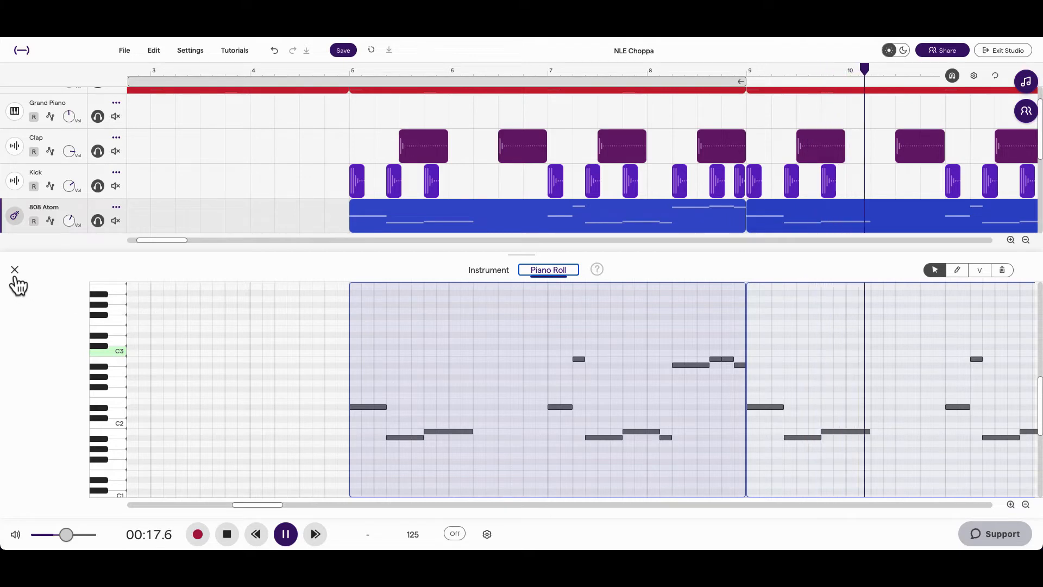
key(space)
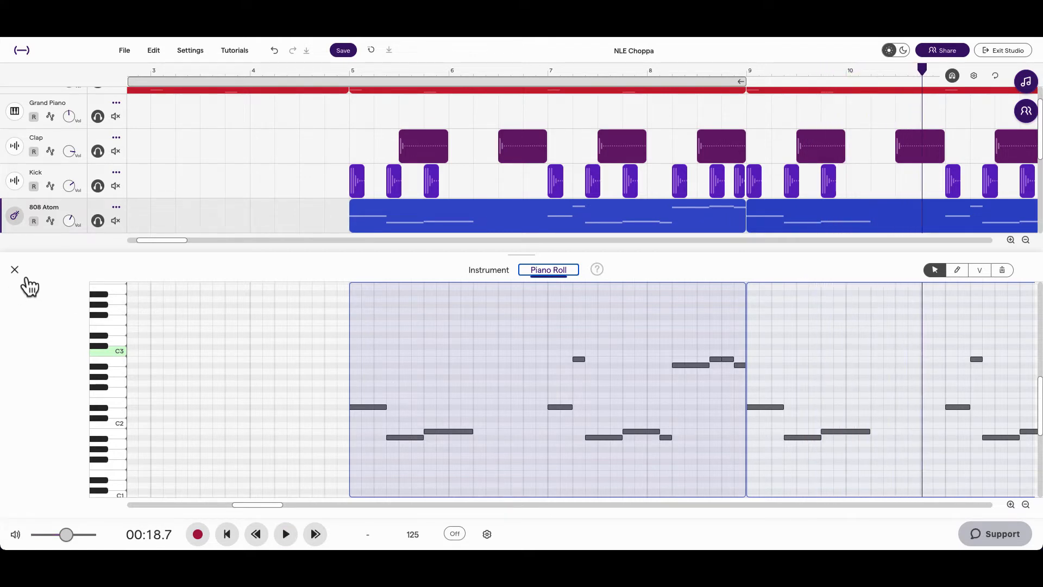
Open the first Grand Piano track's bar 5 region in the piano roll and examine its low notes around C1 and C2
scroll(432, 162, up, 1)
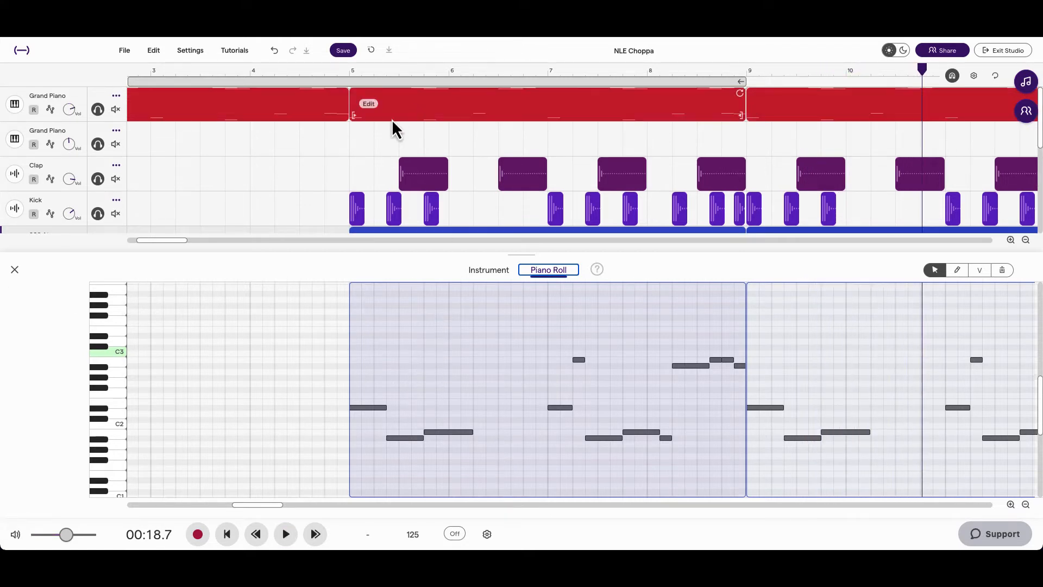
click(371, 106)
scroll(439, 348, down, 10)
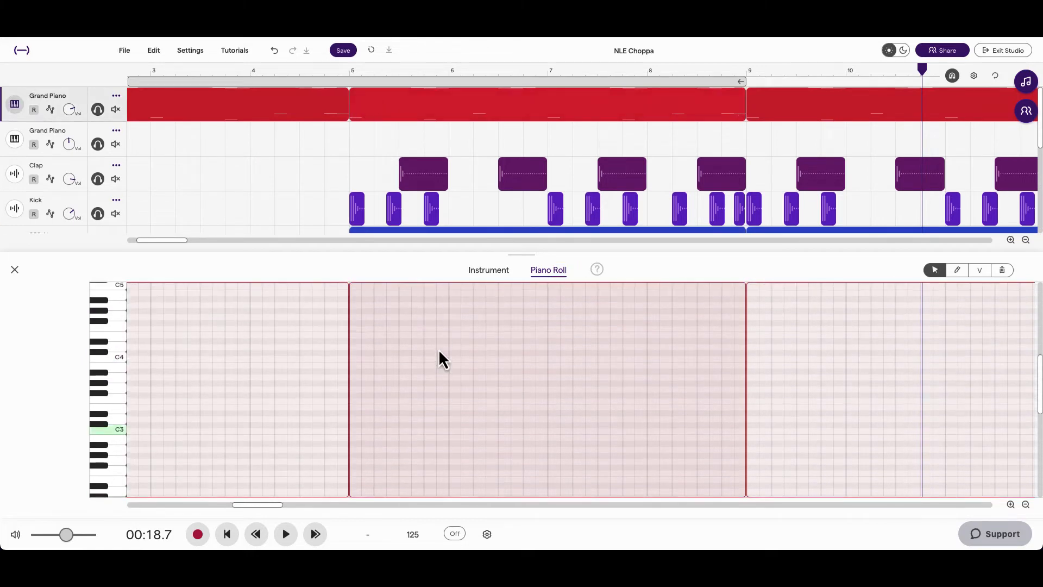
scroll(431, 397, down, 4)
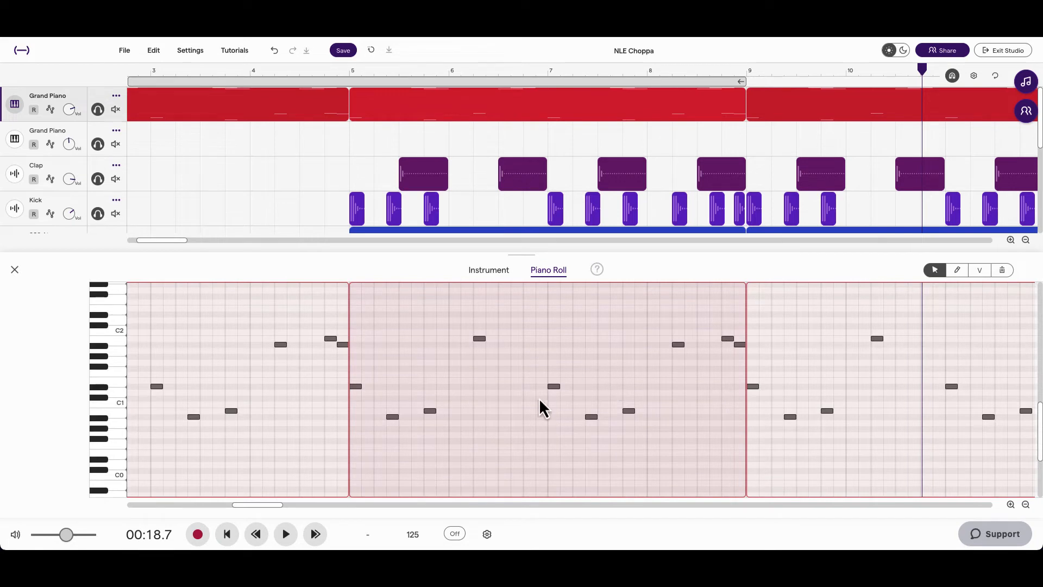
scroll(388, 209, down, 1)
scroll(388, 210, down, 1)
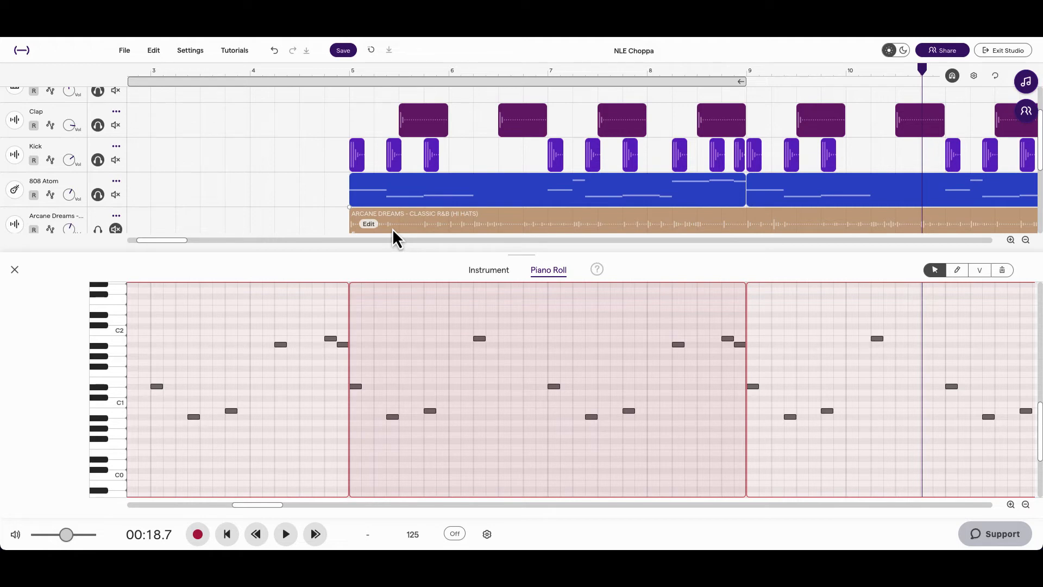
Close the piano roll and solo the Arcane Dreams hi-hat track with the playhead at bar 5
click(15, 271)
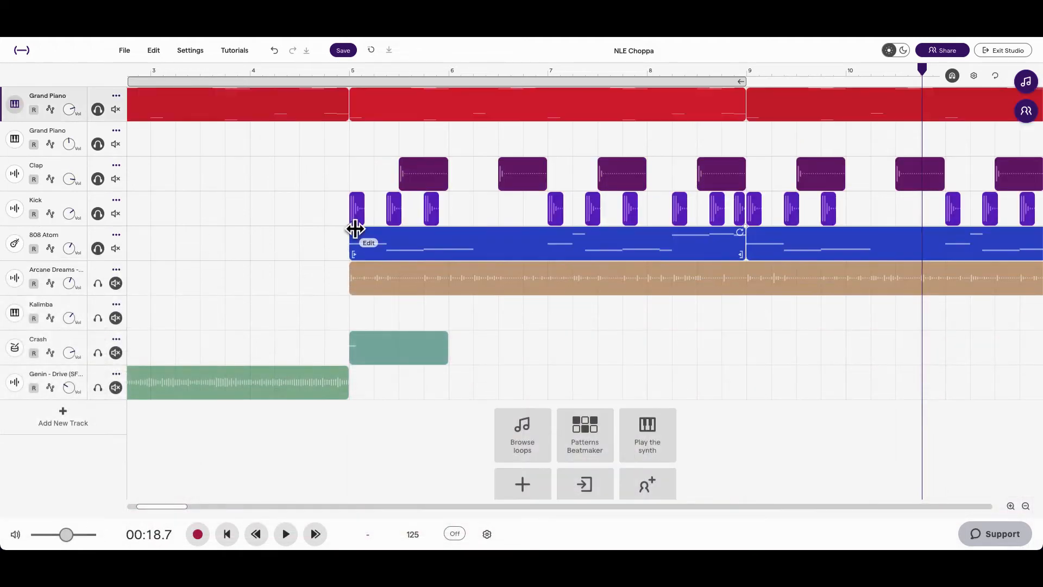
click(347, 289)
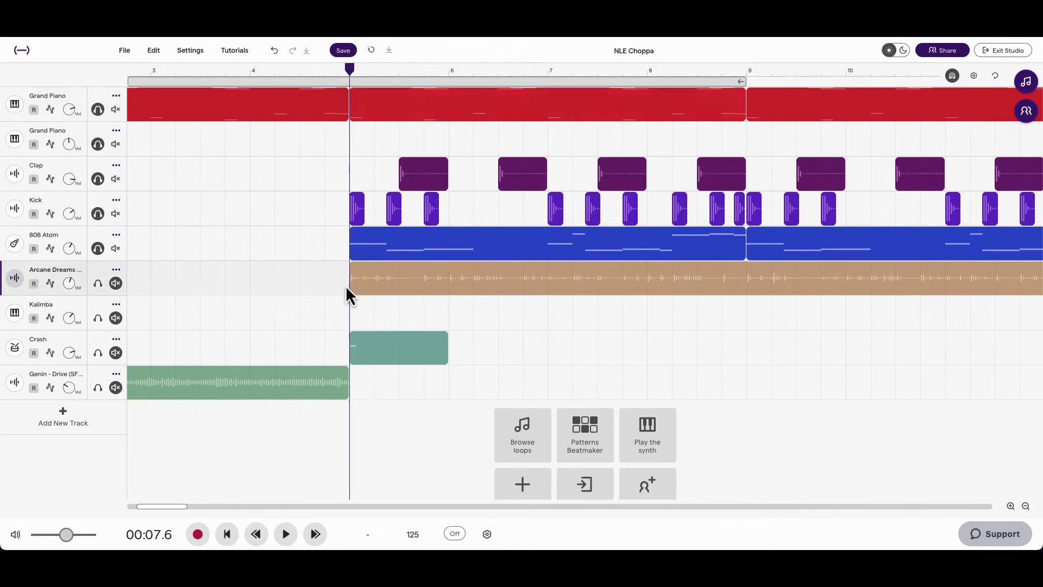
click(116, 283)
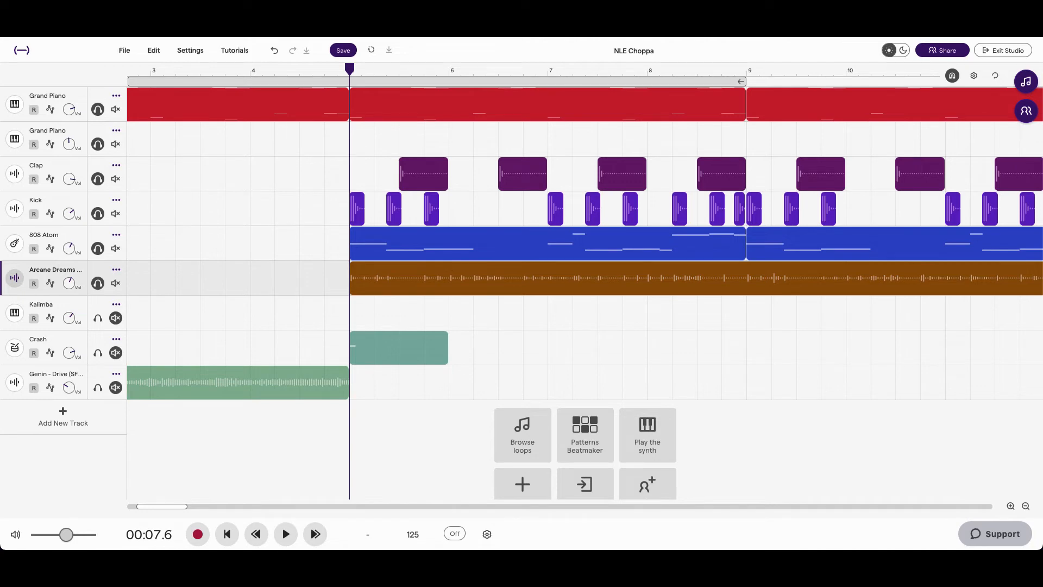
Show the loop library, clear its Originals filter, and close the library again
click(1025, 81)
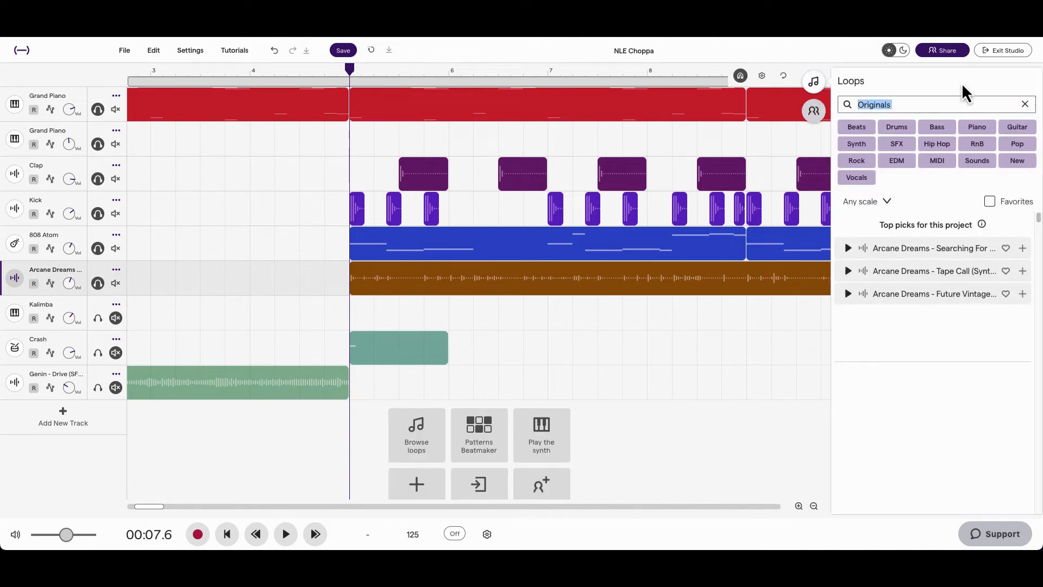
click(1024, 105)
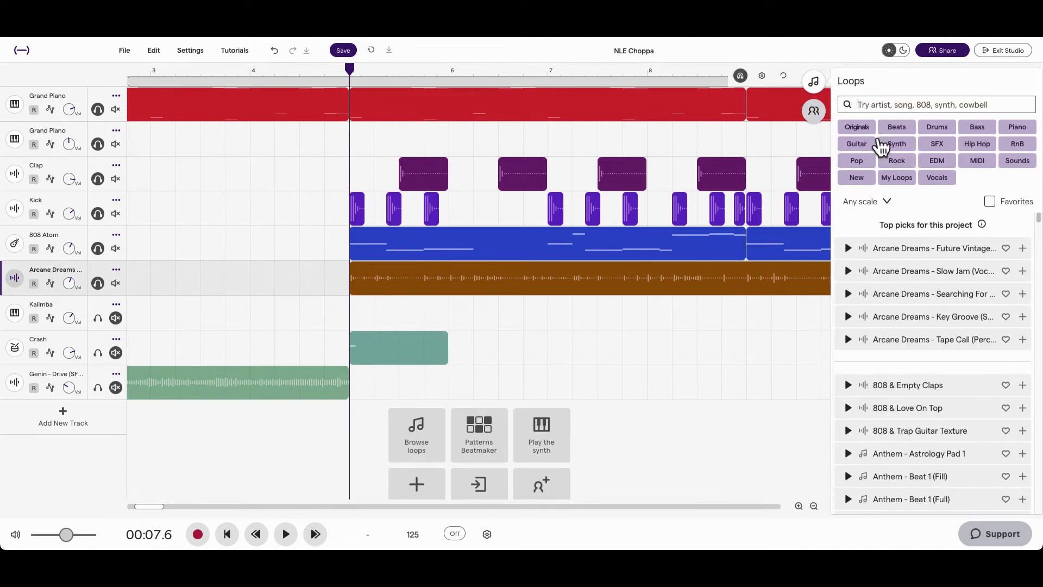
click(813, 81)
Play the soloed tracks with the Arcane Dreams hi-hats from bar 5, zoom out the timeline, and pause in bar 9
key(space)
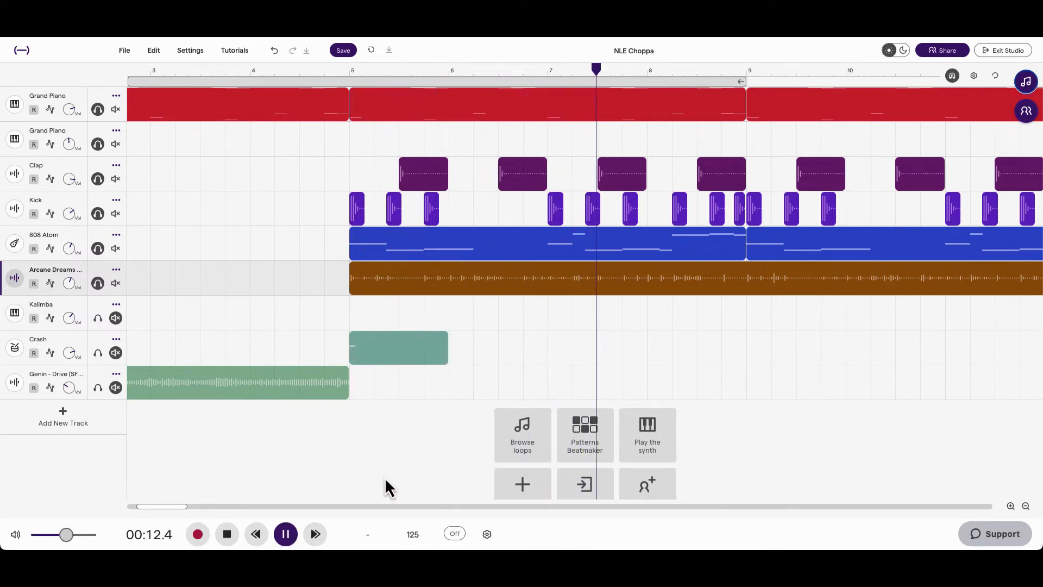
click(1026, 506)
click(1025, 506)
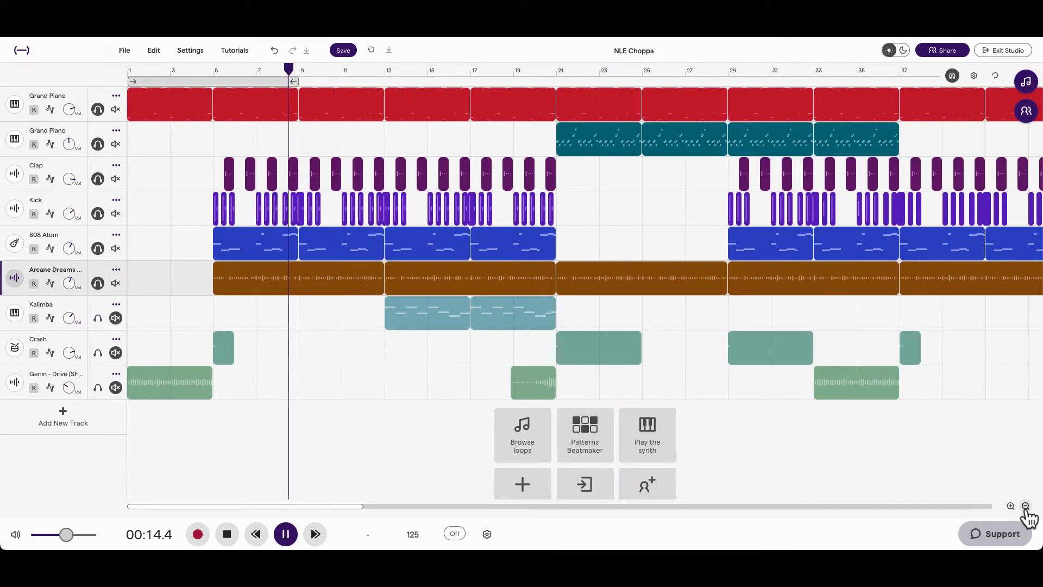
key(space)
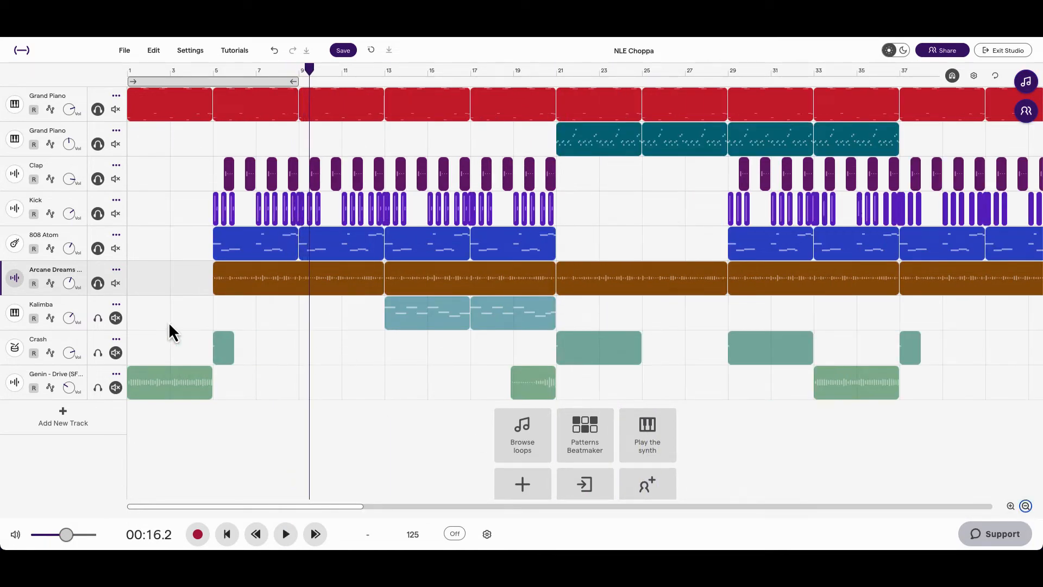
Solo the Kalimba track and open its bar 13 region in the piano roll
click(116, 318)
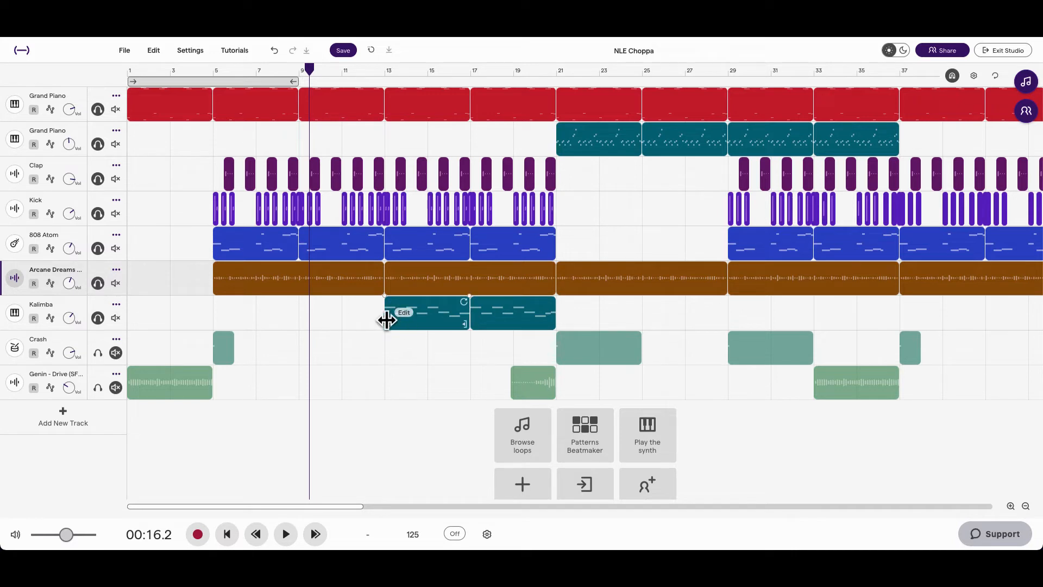
click(383, 343)
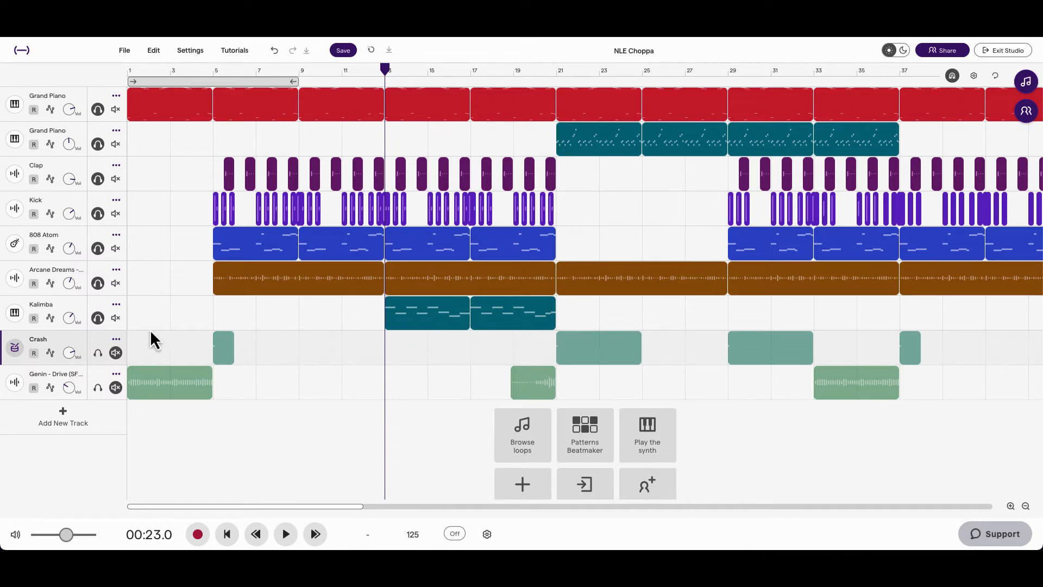
mouse_move(401, 321)
right_click(405, 316)
click(428, 310)
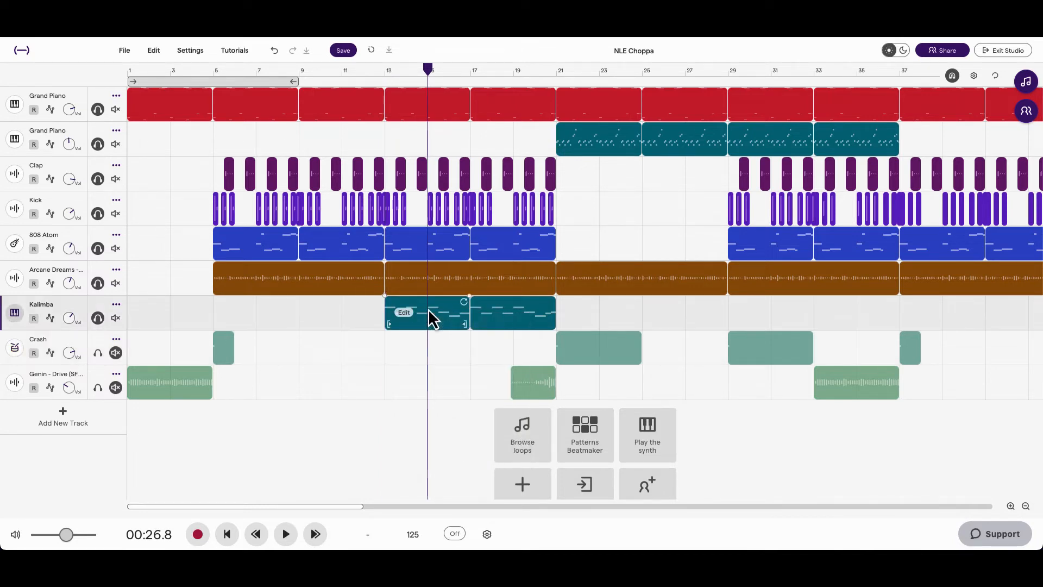
double_click(428, 313)
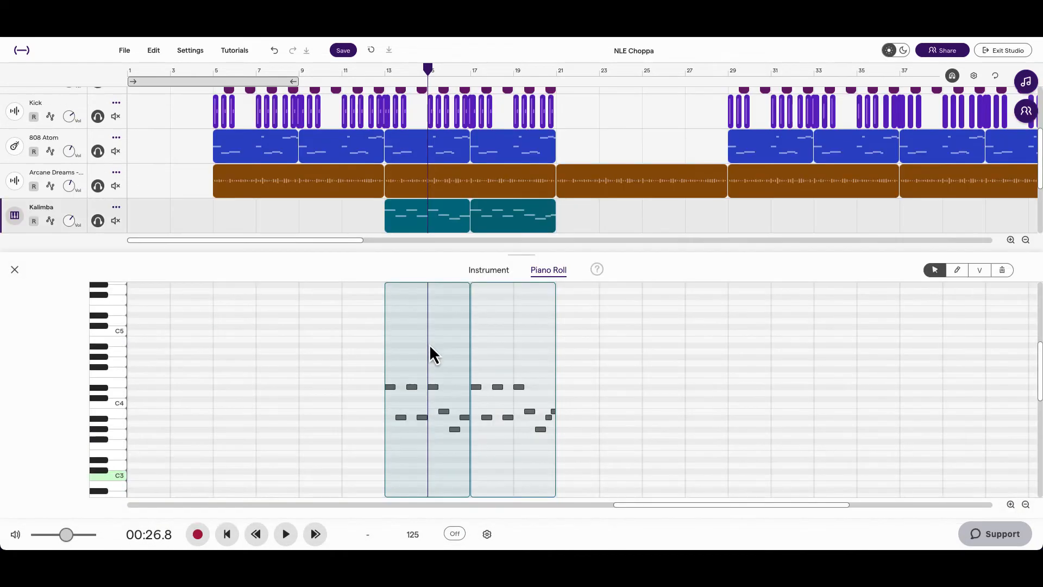
Play the Kalimba melody from bar 13 into bar 17, return the playhead to bar 13, and close the piano roll
click(385, 69)
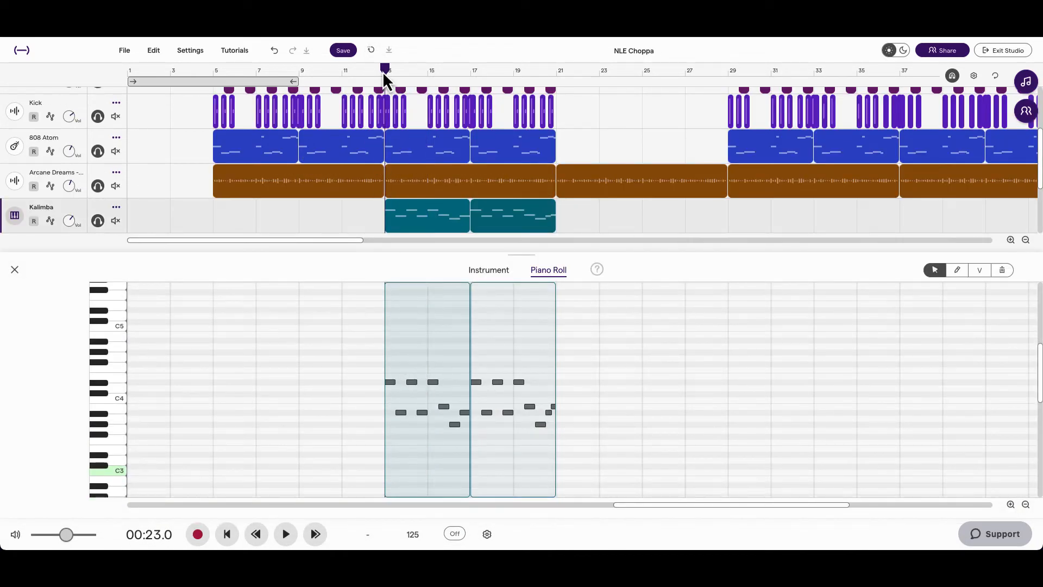
key(space)
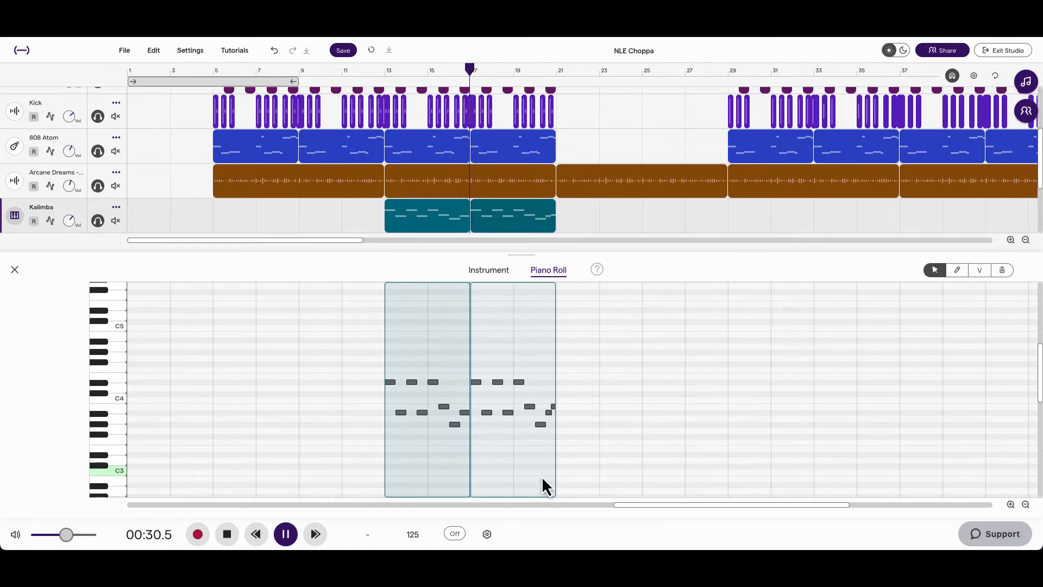
key(space)
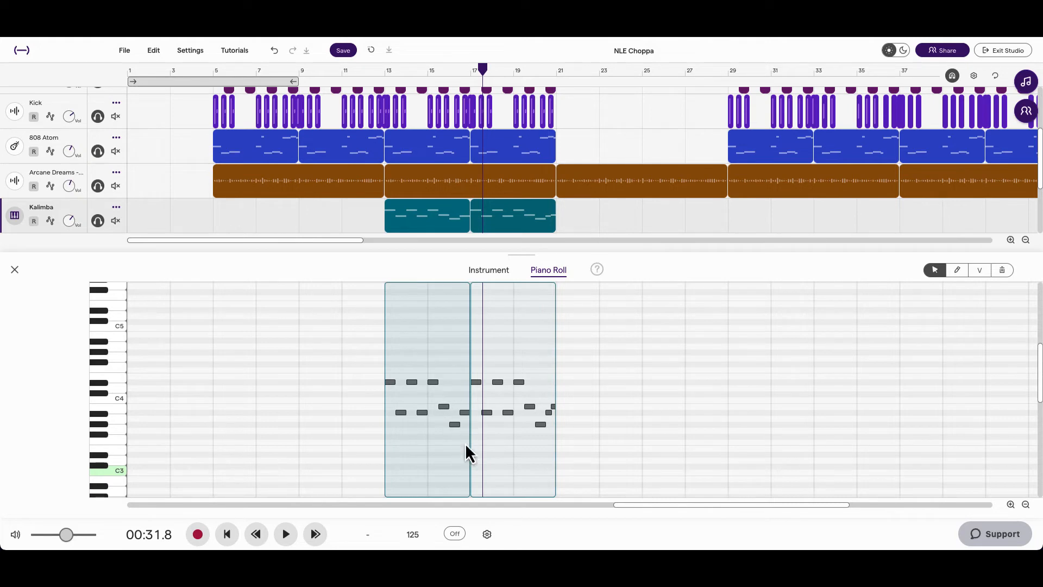
click(464, 415)
click(386, 72)
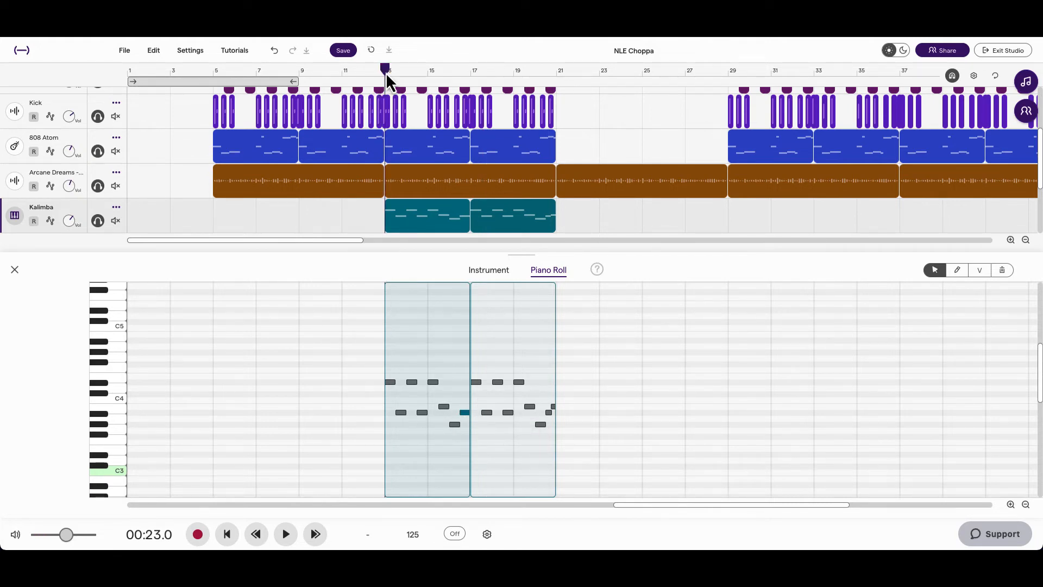
click(15, 270)
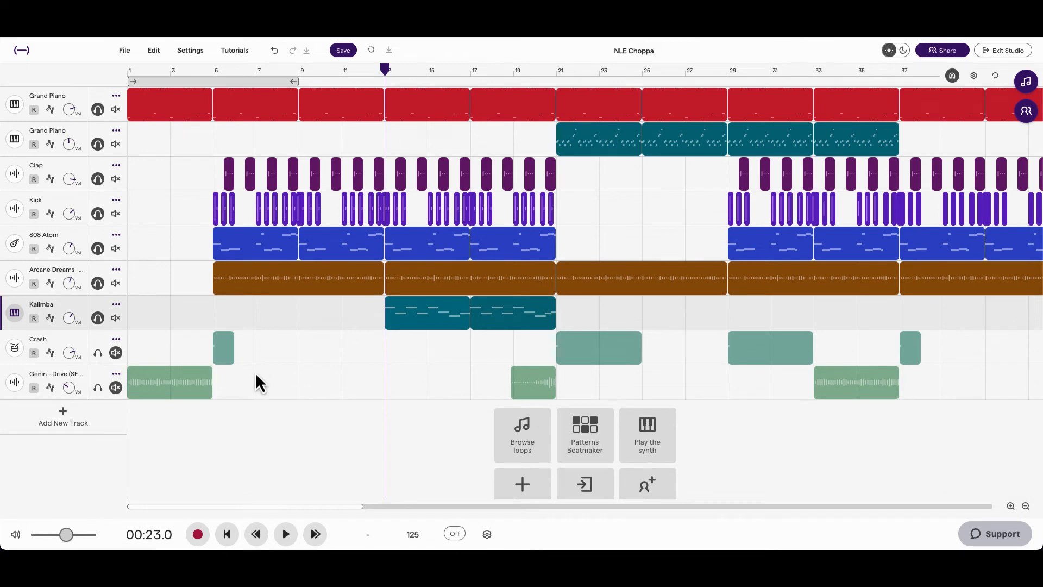
Solo the Crash track and play the arrangement from its first crash at bar 5 into bar 7
click(115, 353)
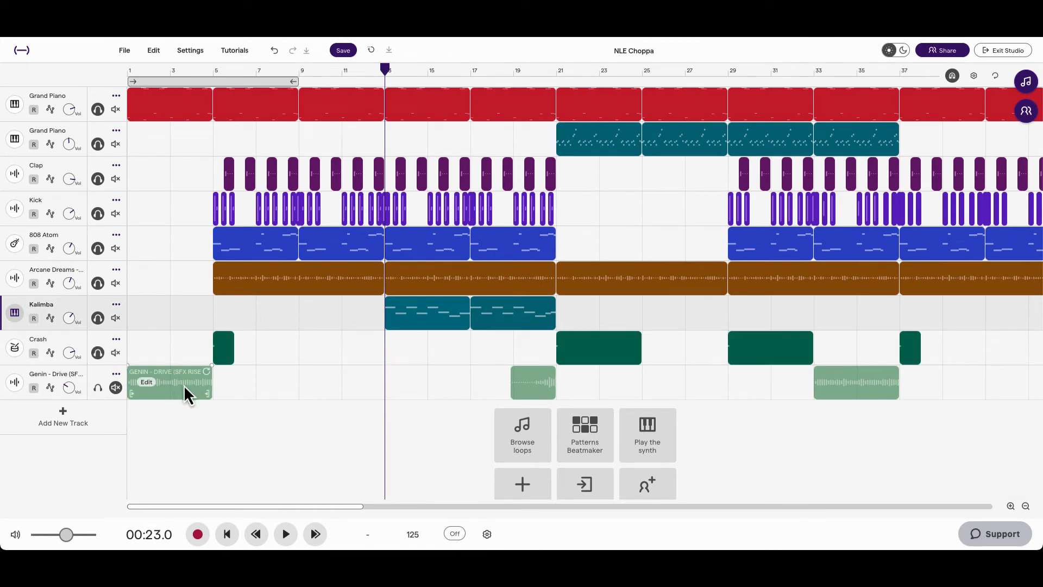
click(214, 388)
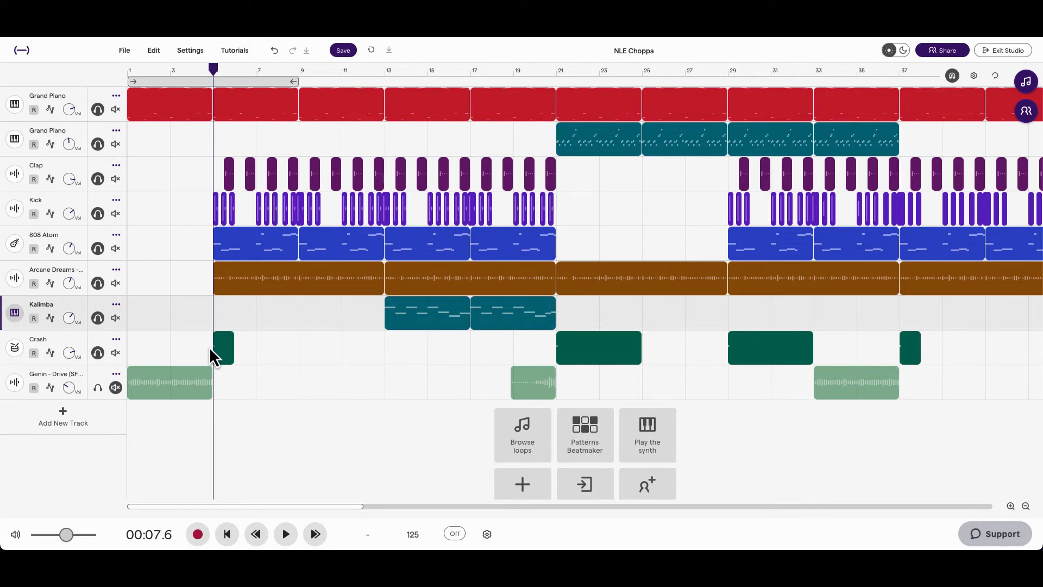
key(space)
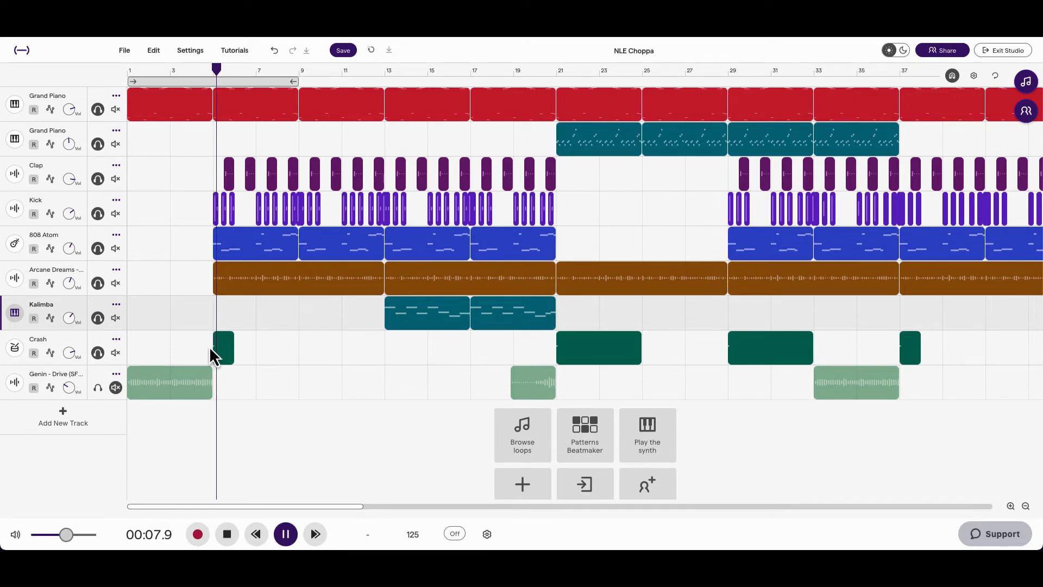
mouse_move(534, 391)
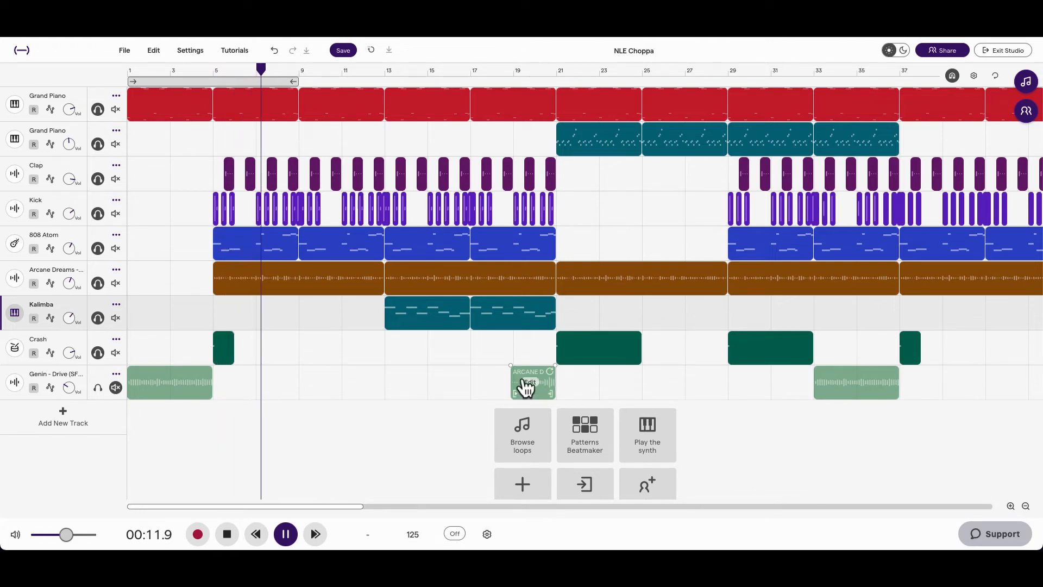
key(space)
Play the crash hits at bars 21, 29 and 37 in turn, and pause after the last one
click(558, 383)
click(558, 331)
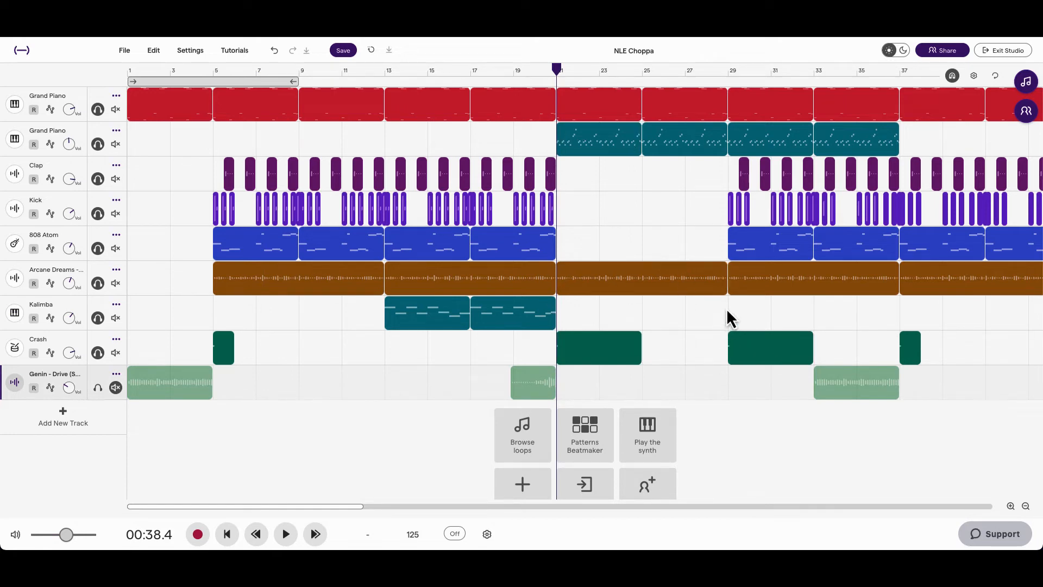
key(space)
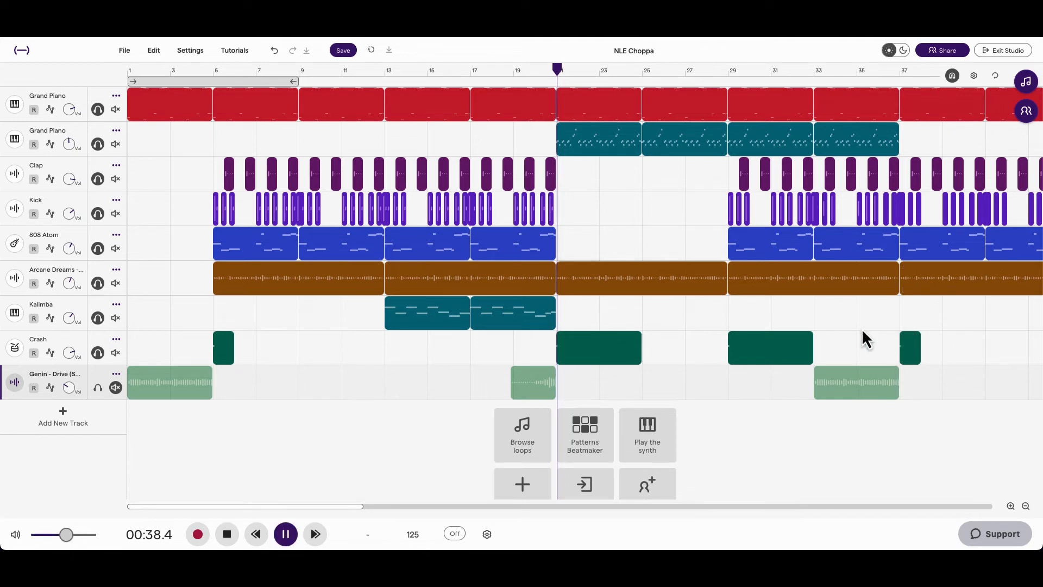
click(727, 321)
click(727, 313)
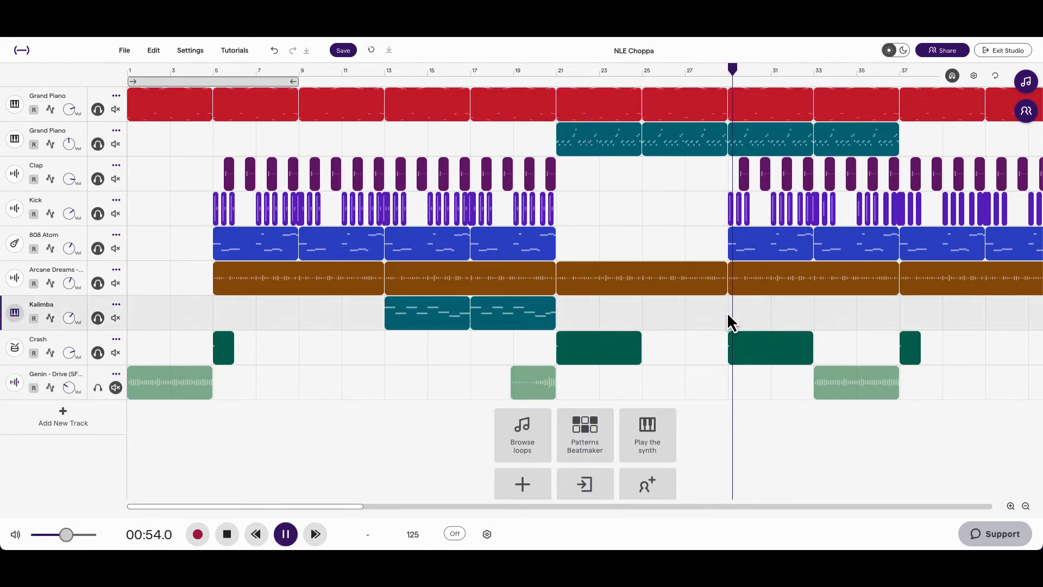
click(899, 319)
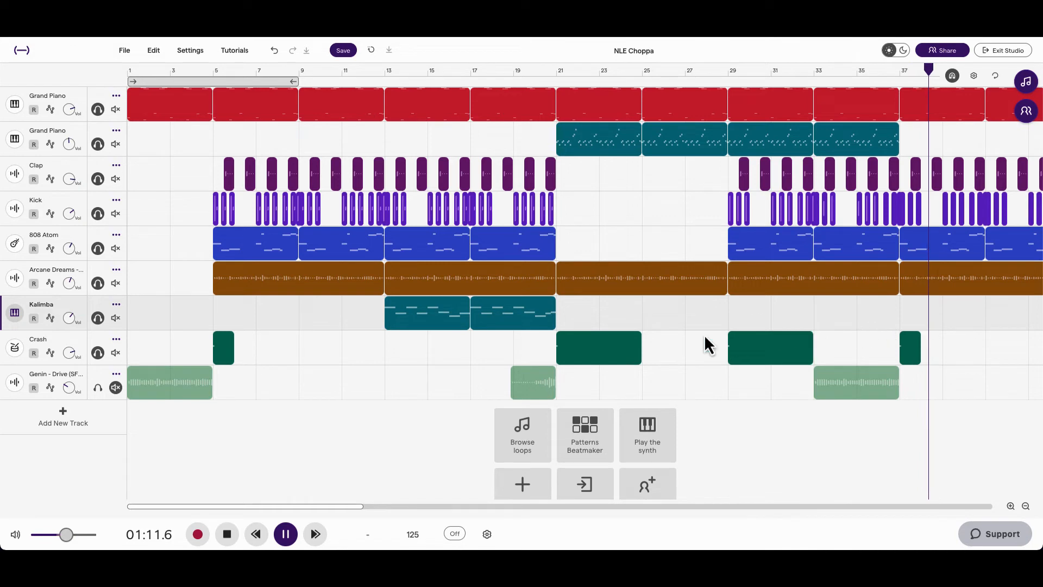
key(space)
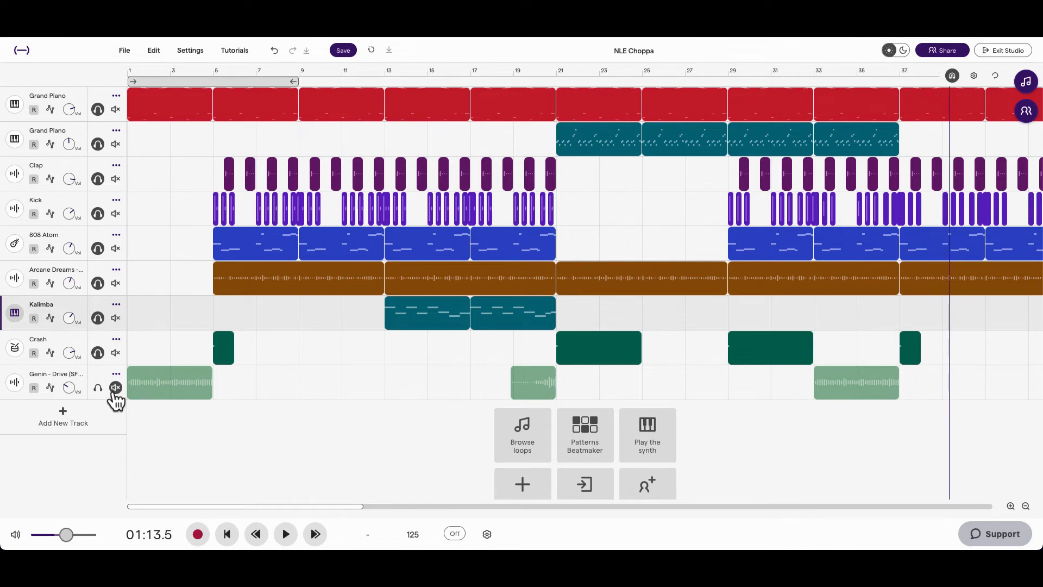
Solo the Genin - Drive SFX track and play its riser from bar 1 into the crash at bar 5
click(99, 389)
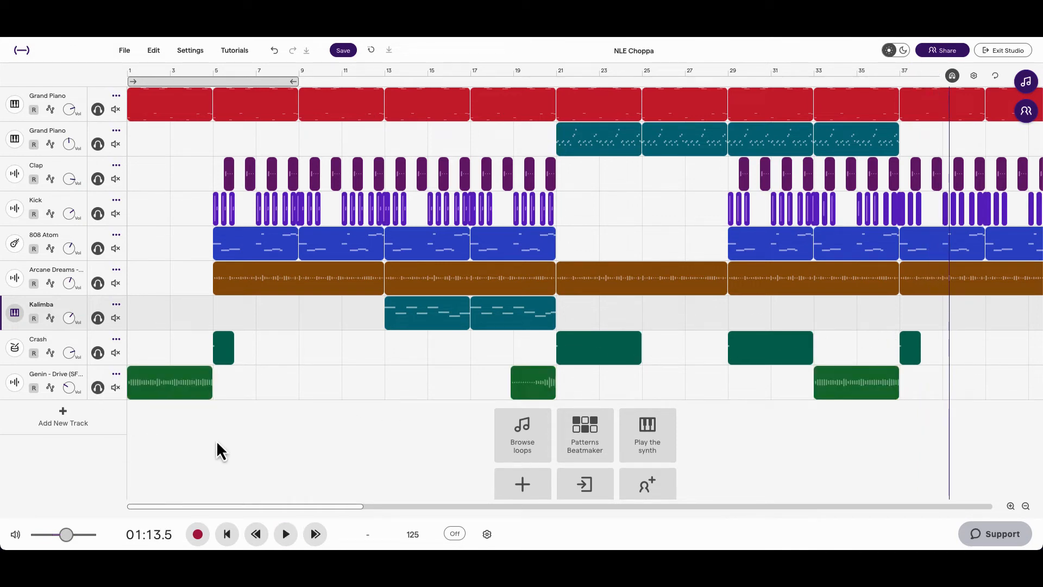
click(133, 414)
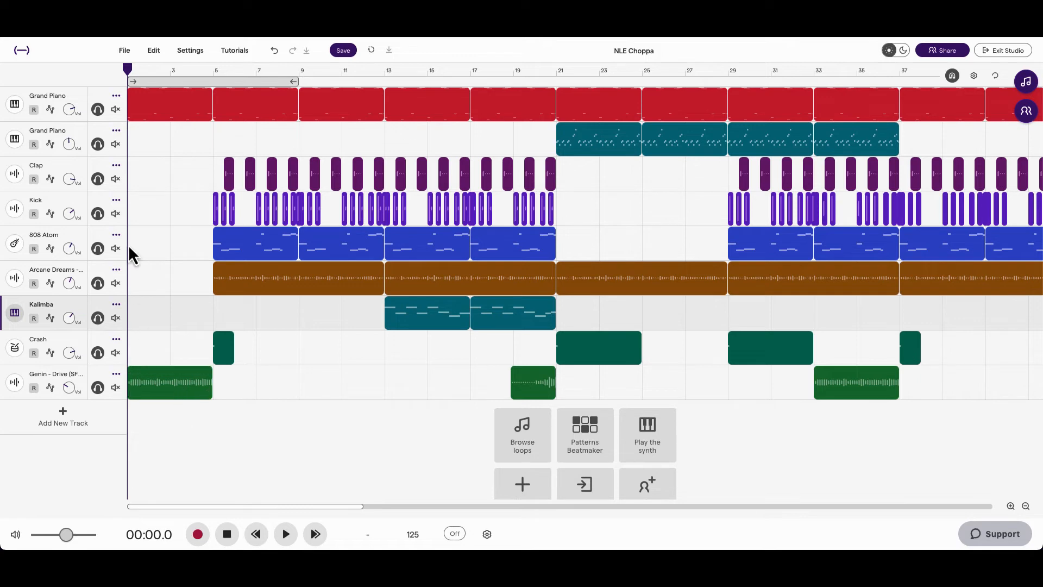
key(space)
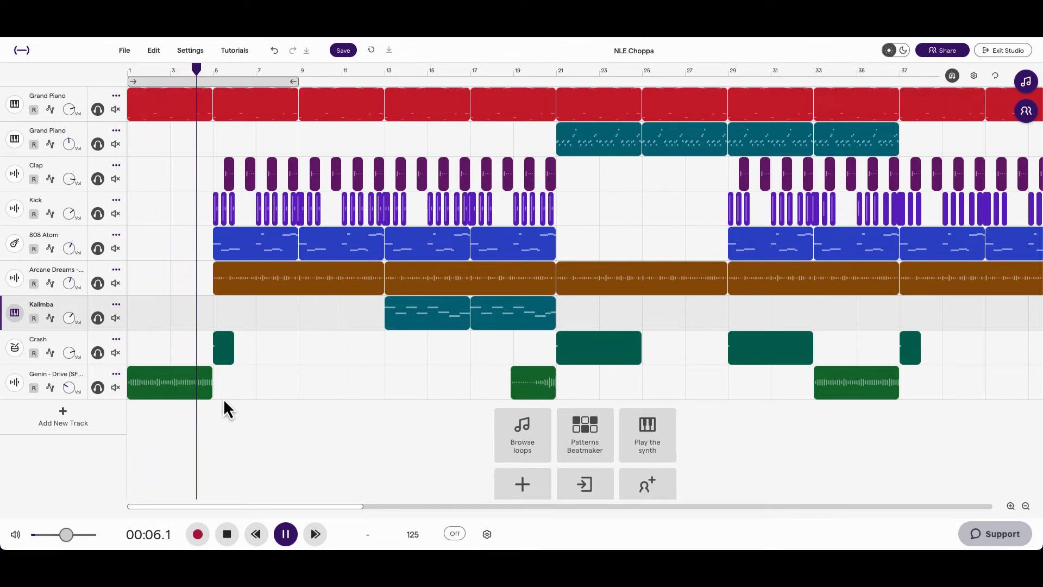
key(space)
mouse_move(191, 382)
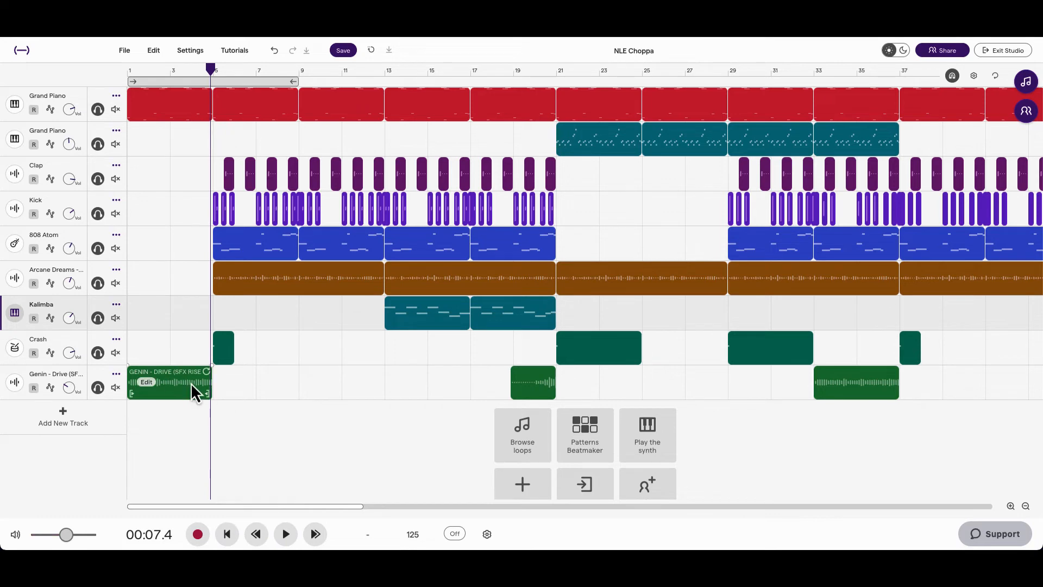
key(space)
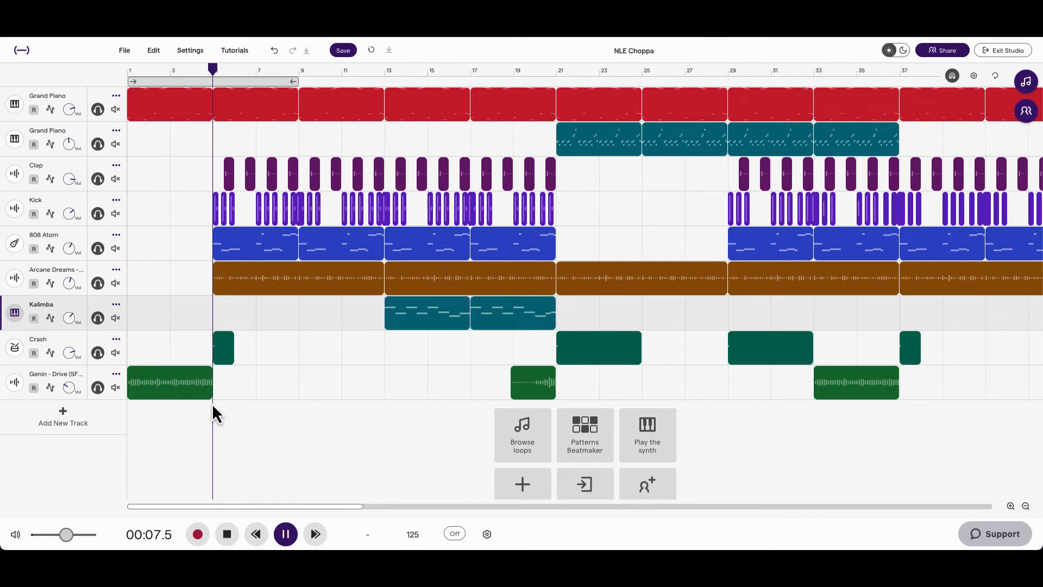
key(space)
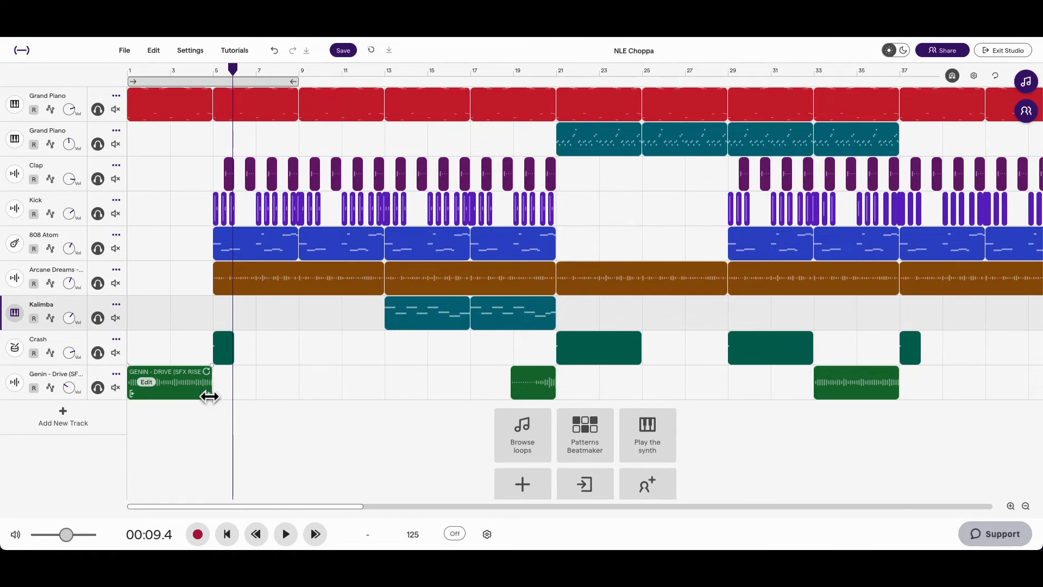
Select the Genin - Drive track and replay the intro riser from the start of the song, stopping in bar 3
mouse_move(210, 396)
mouse_down()
mouse_move(318, 408)
mouse_move(179, 406)
mouse_move(205, 407)
mouse_up()
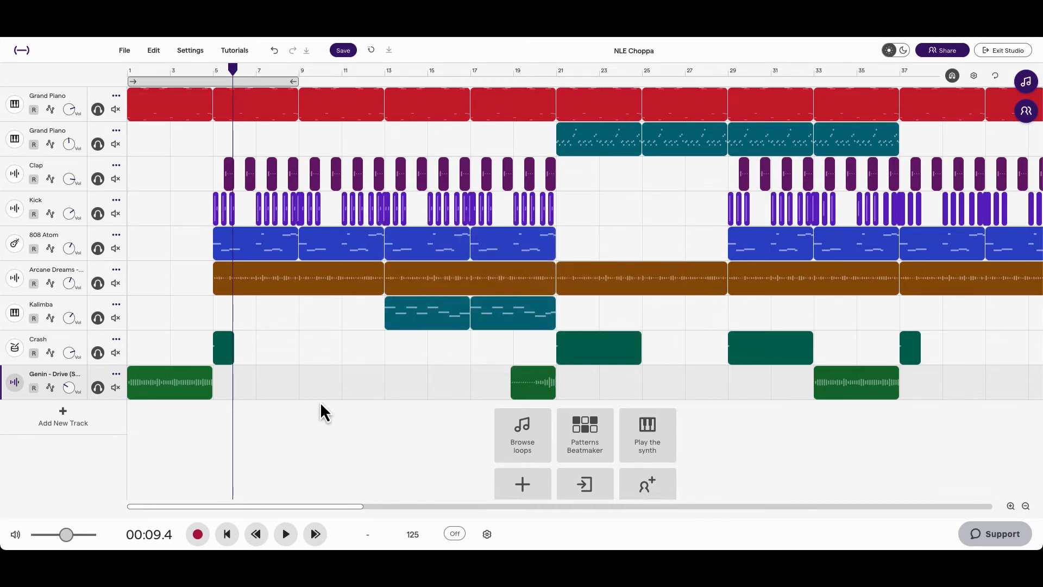
click(227, 534)
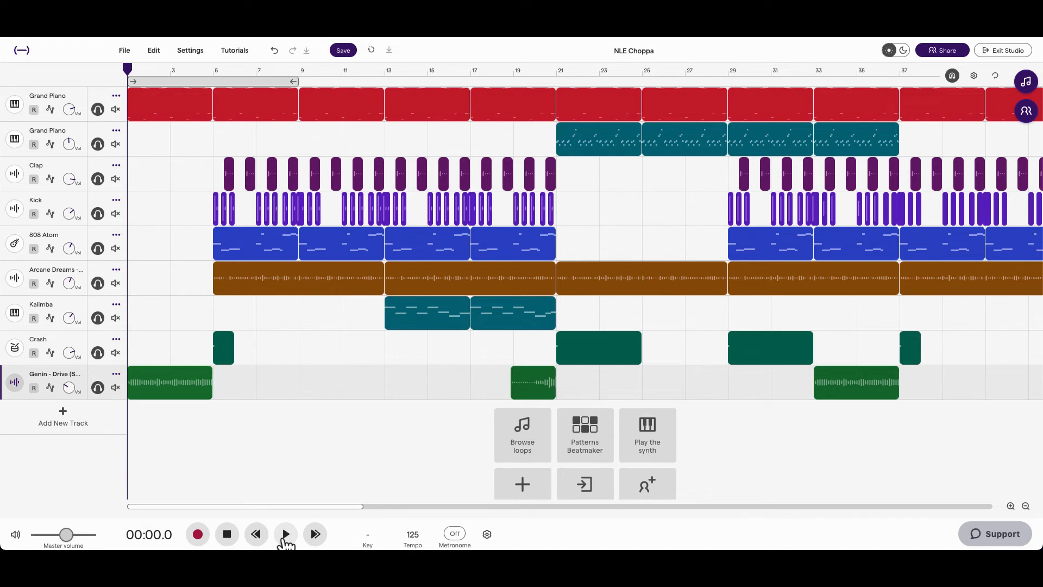
click(284, 535)
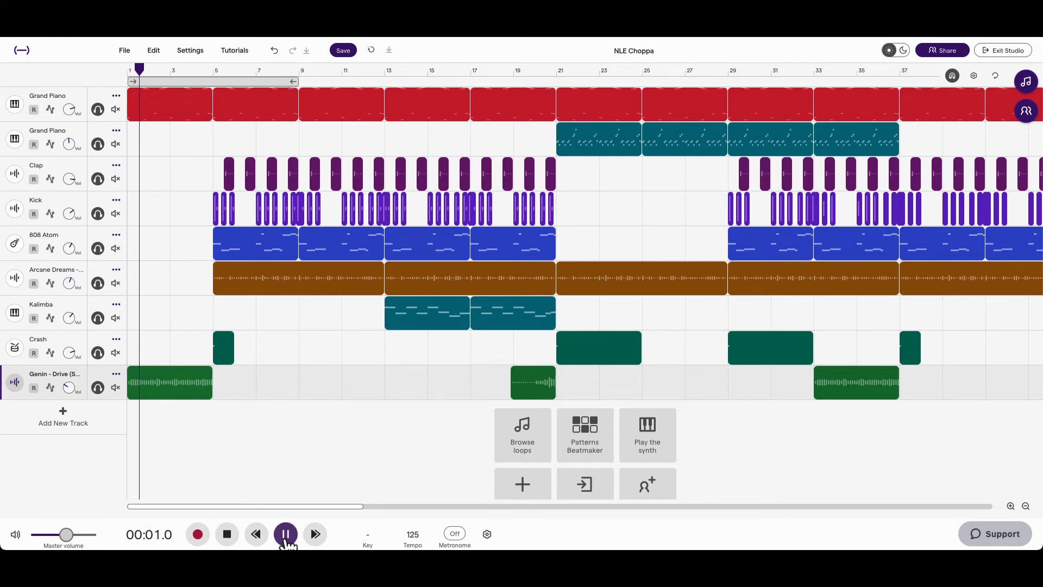
click(227, 535)
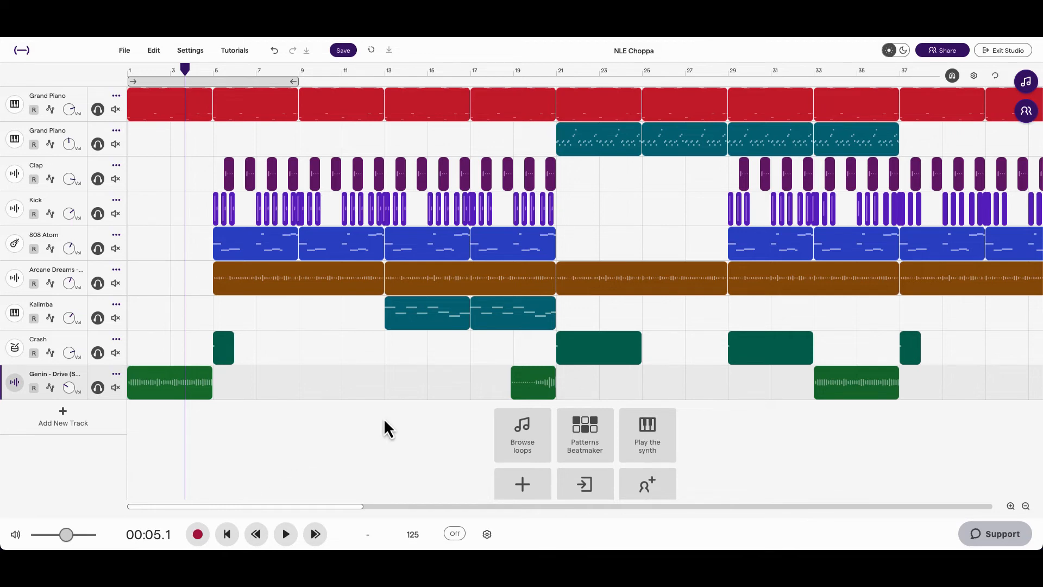
Play the riser at bar 19 through its transition at bar 21, and pause in bar 22
click(507, 381)
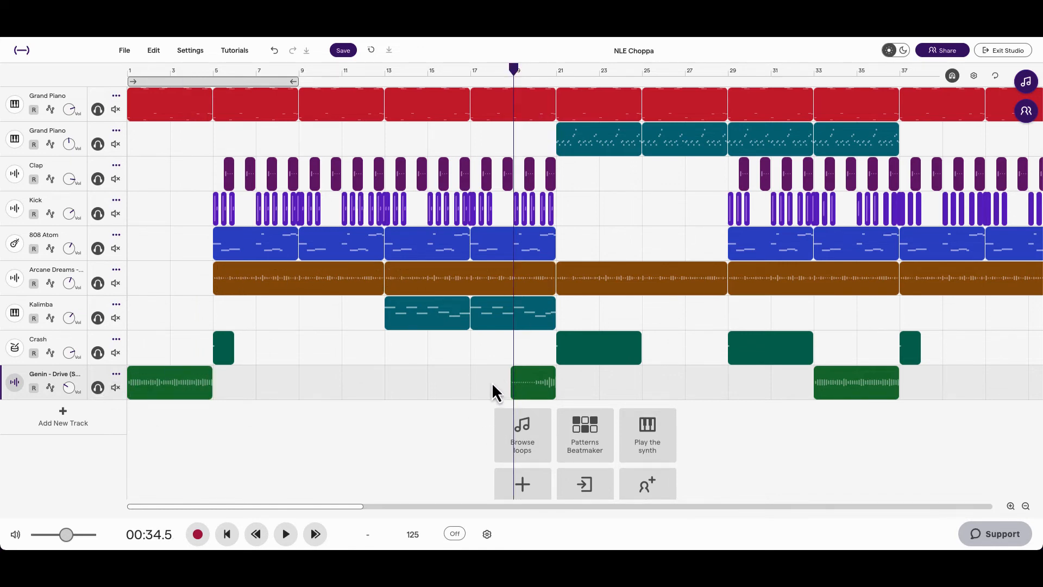
key(space)
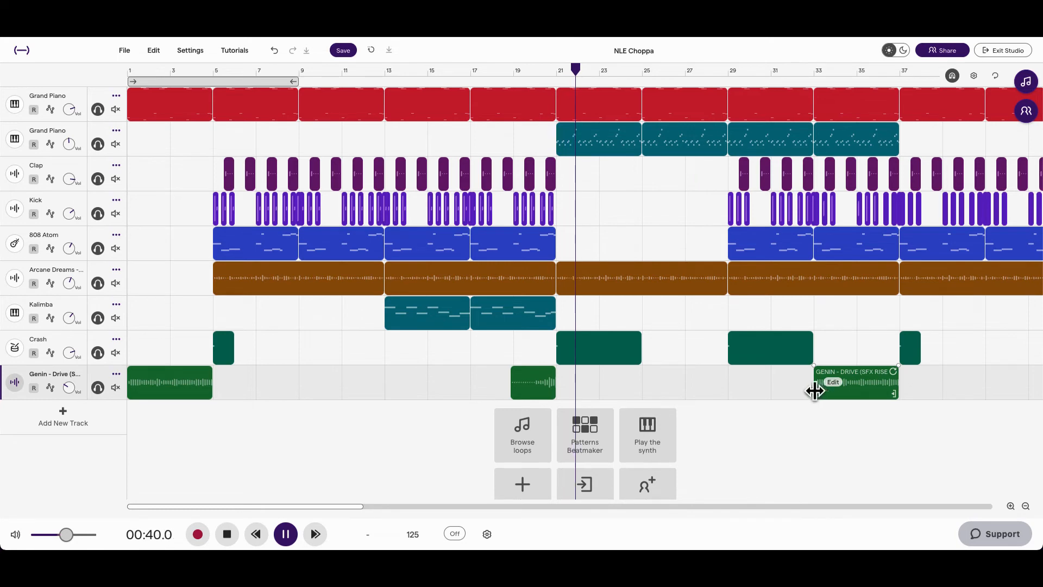
key(space)
click(1025, 505)
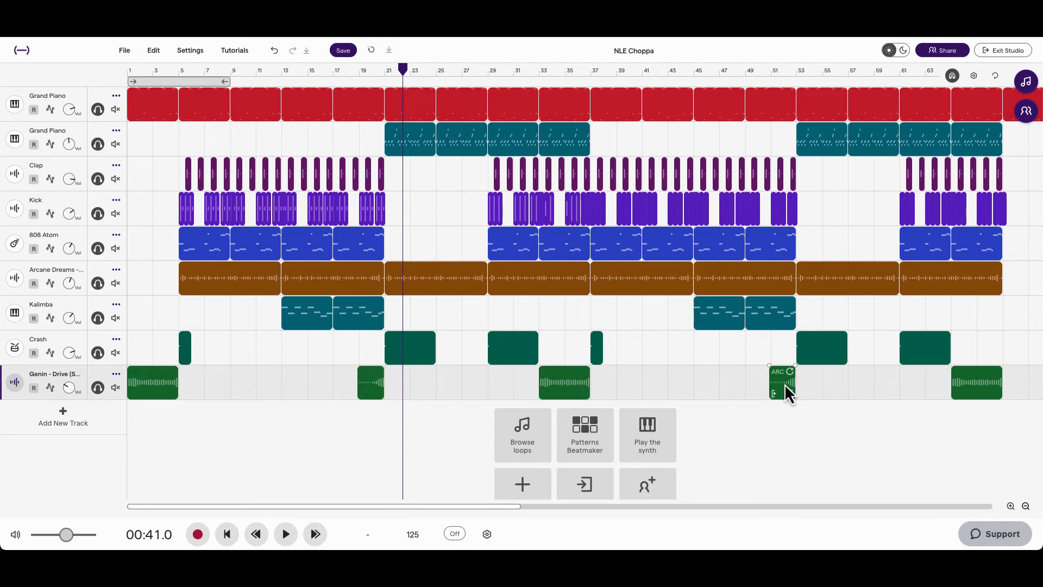
Turn off solo on all nine tracks, from the first Grand Piano down to Genin - Drive
click(97, 110)
click(98, 144)
click(97, 179)
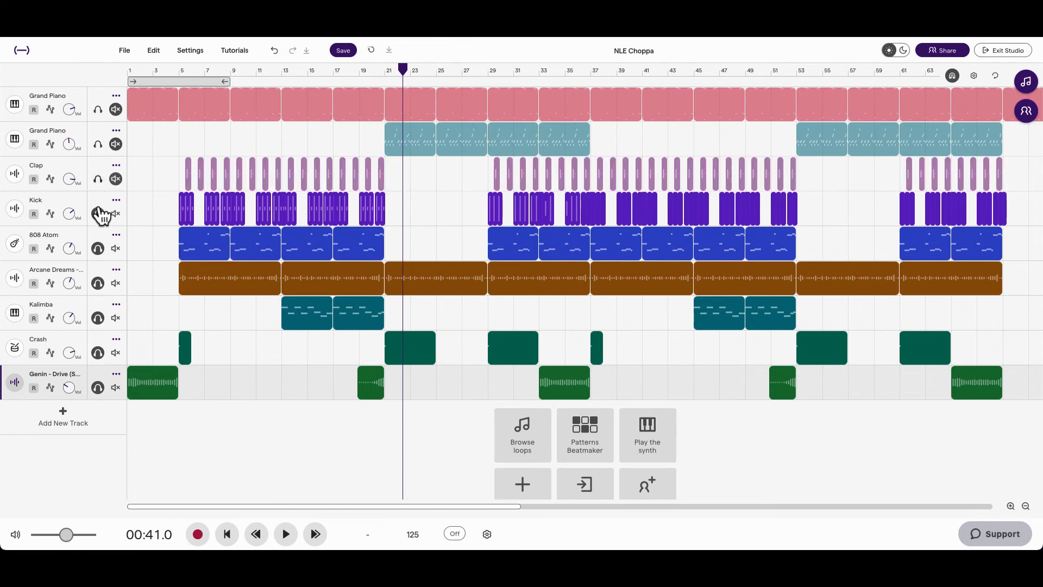
click(98, 214)
click(97, 249)
click(98, 283)
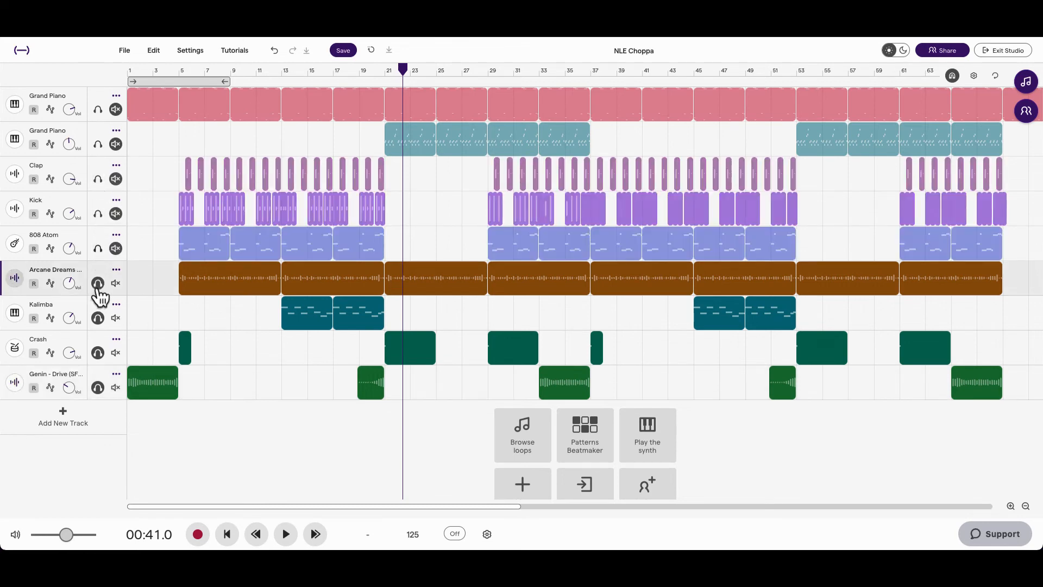
click(98, 318)
click(97, 352)
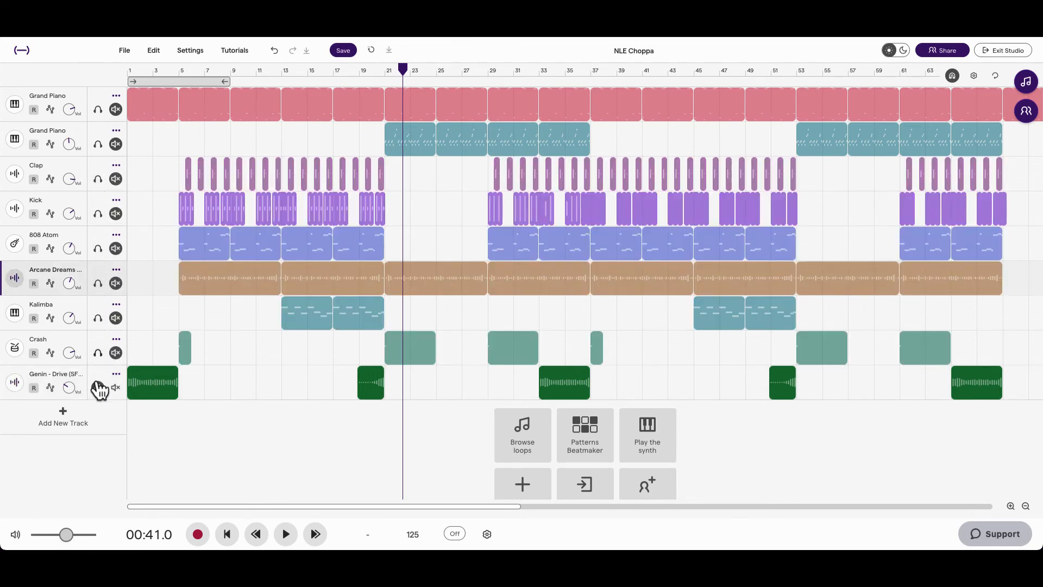
click(97, 387)
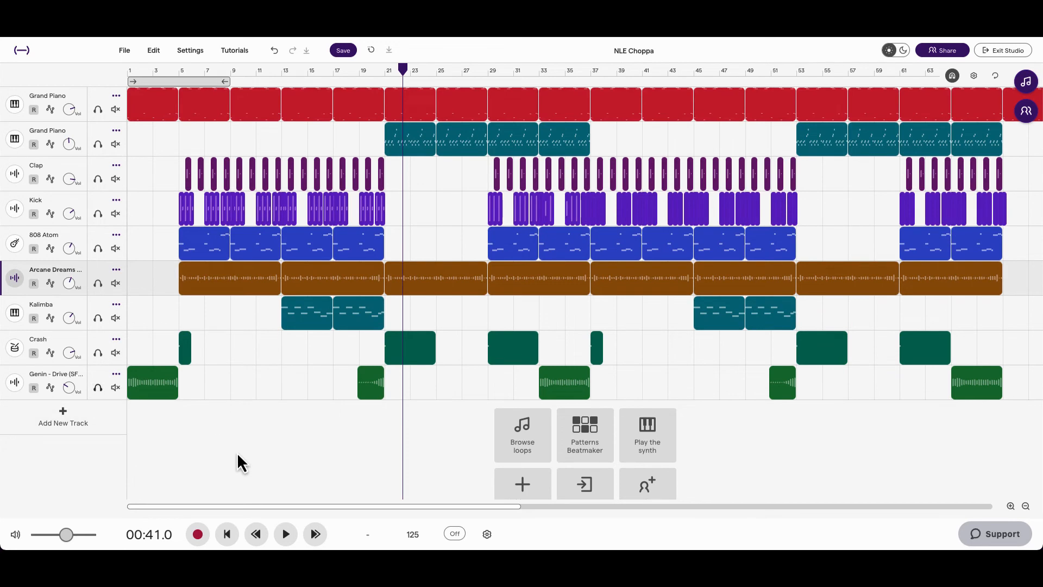
Show the whole arrangement in the timeline and play the full beat from the start of the song
click(1024, 506)
click(286, 534)
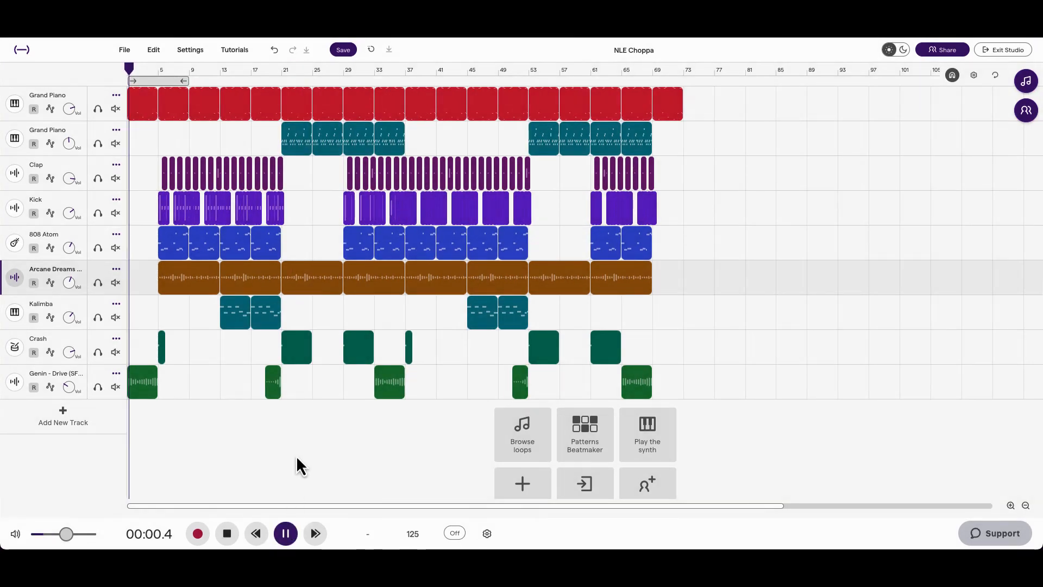